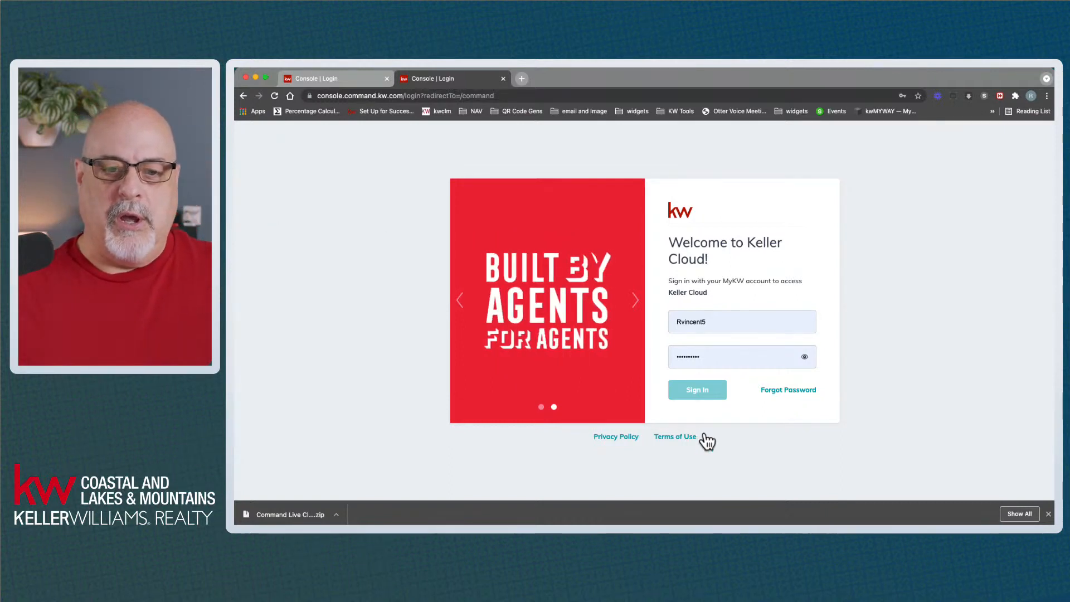
# Sign in to KW Command and open the Contacts list of 982 contacts
pyautogui.click(689, 390)
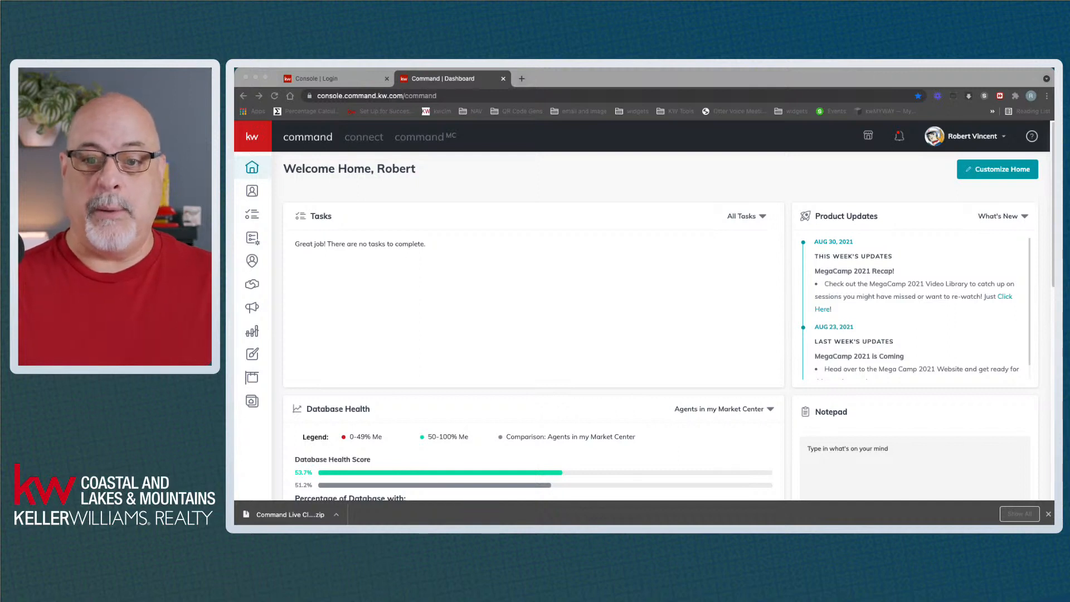
pyautogui.click(577, 270)
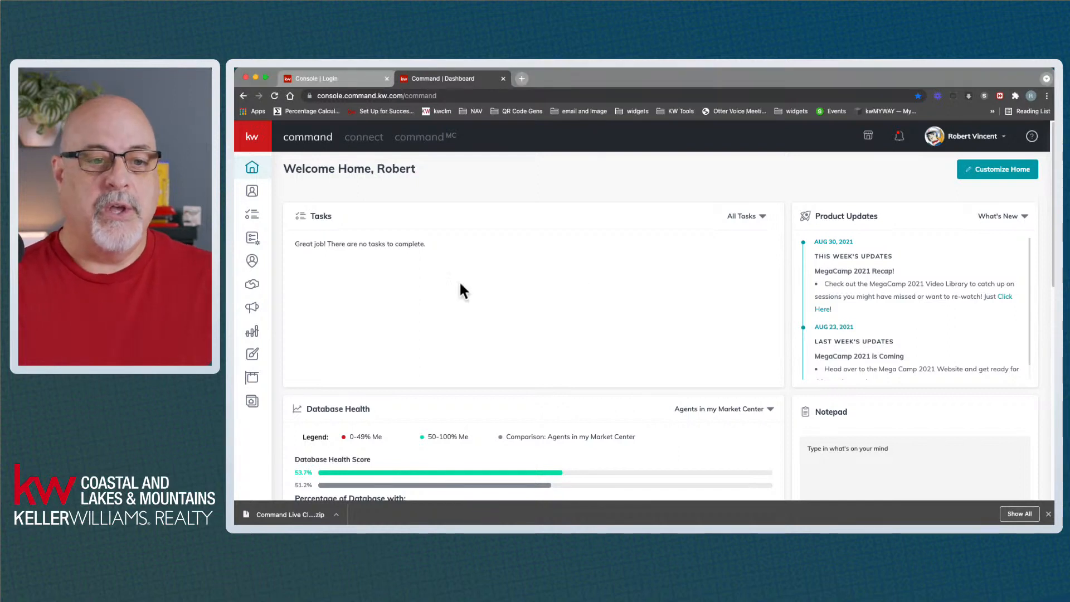
pyautogui.click(257, 195)
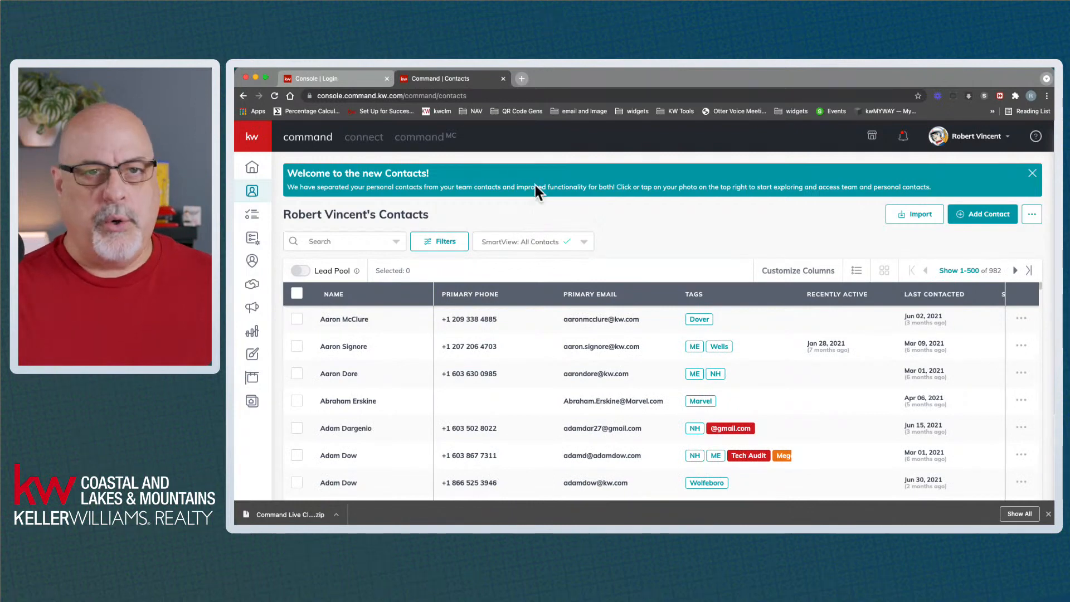
# Dismiss the new-Contacts welcome notice and open the Add Contact form
pyautogui.click(1032, 173)
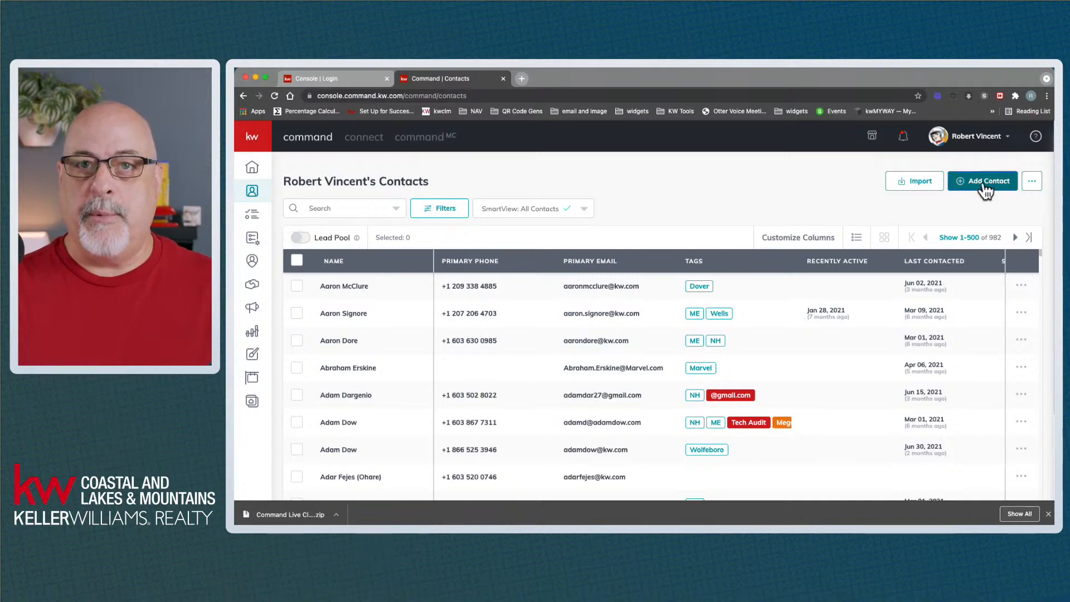
pyautogui.click(985, 188)
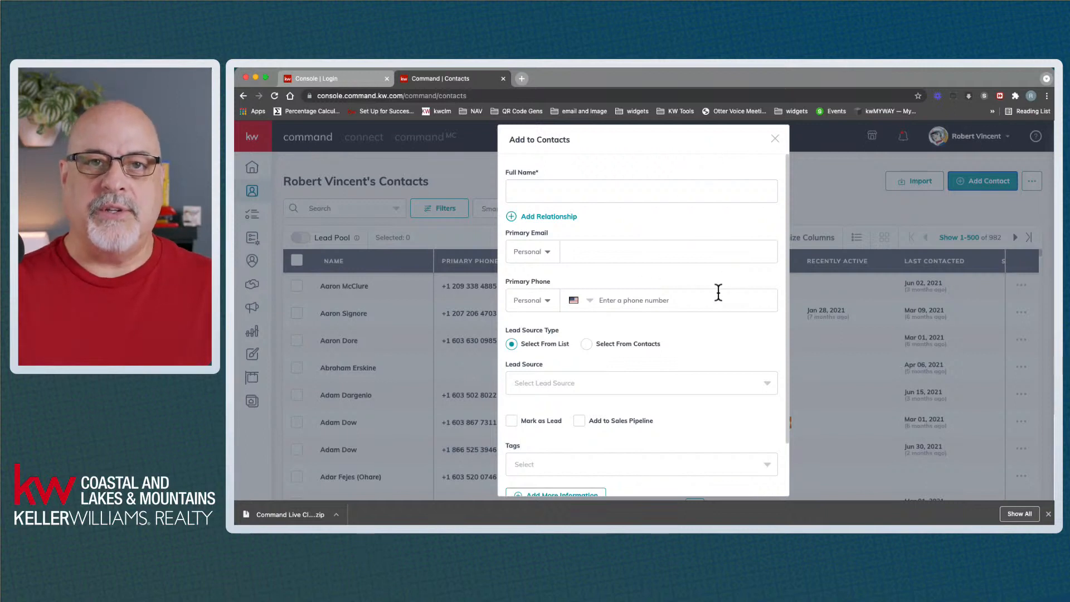
# Discard the unsaved new-contact form and search all contacts for the client's first name
pyautogui.scroll(-3, 702, 311)
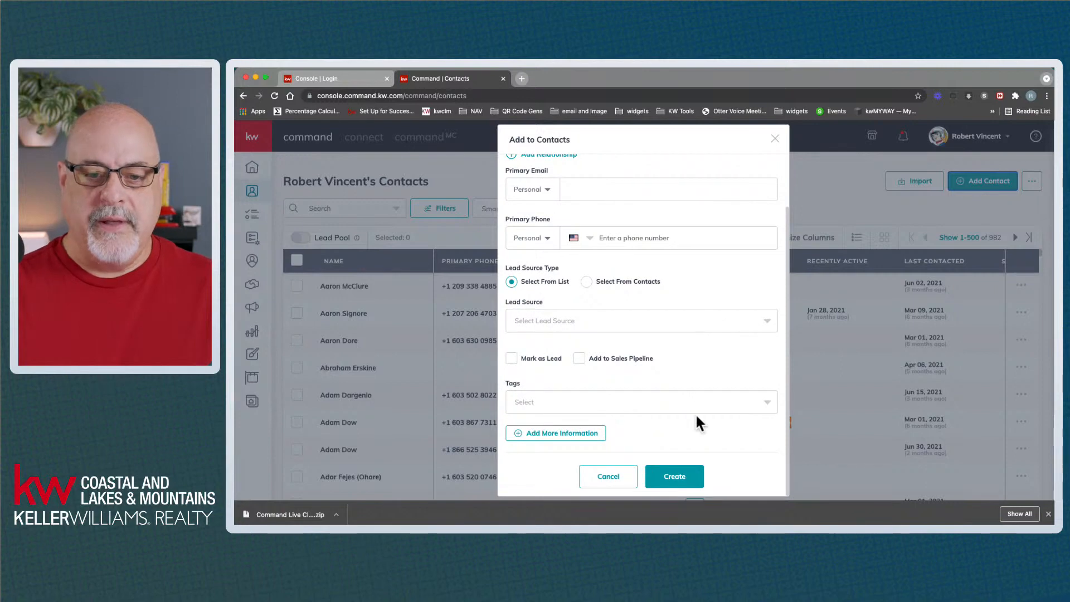
pyautogui.click(776, 139)
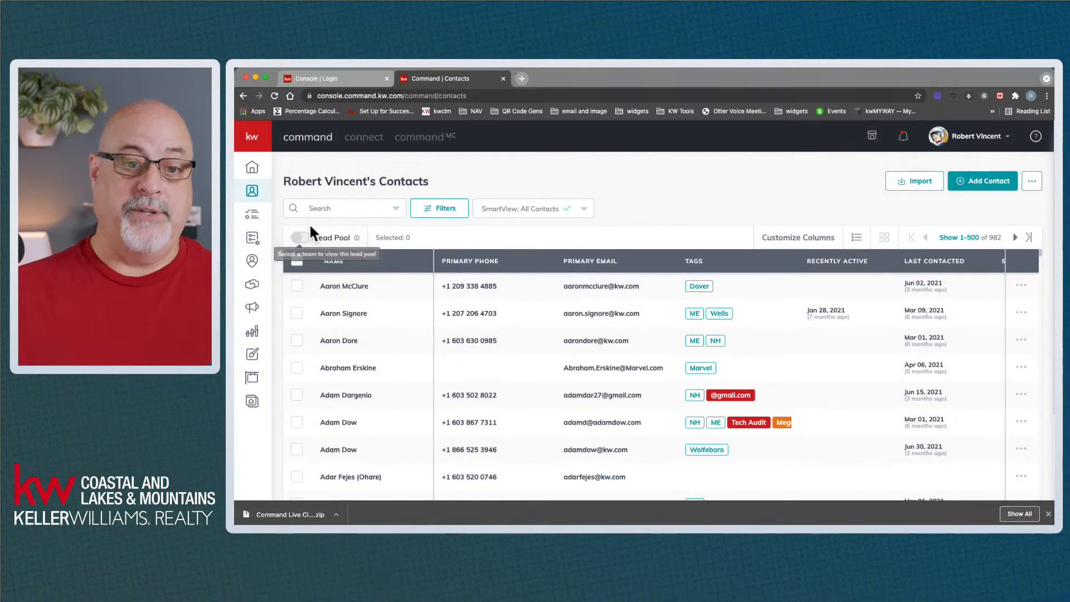
pyautogui.click(345, 209)
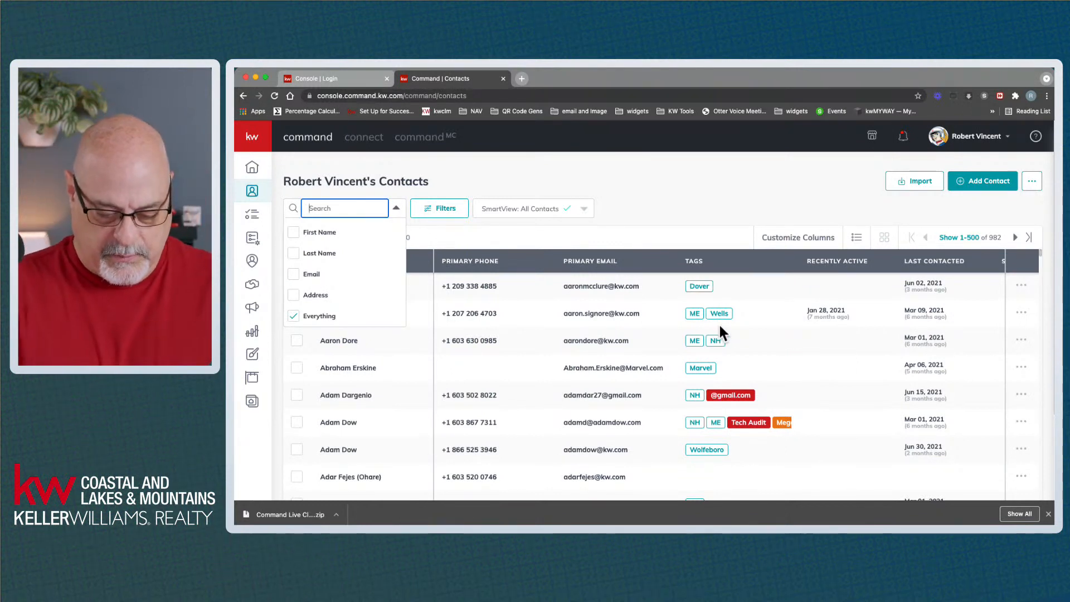
pyautogui.write('jac')
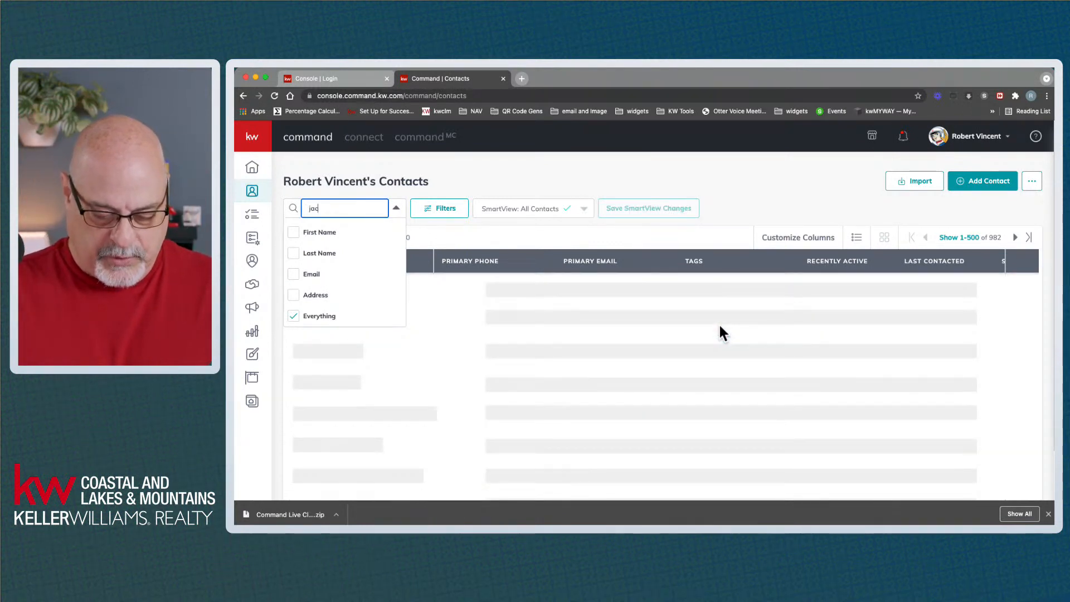
pyautogui.write('que')
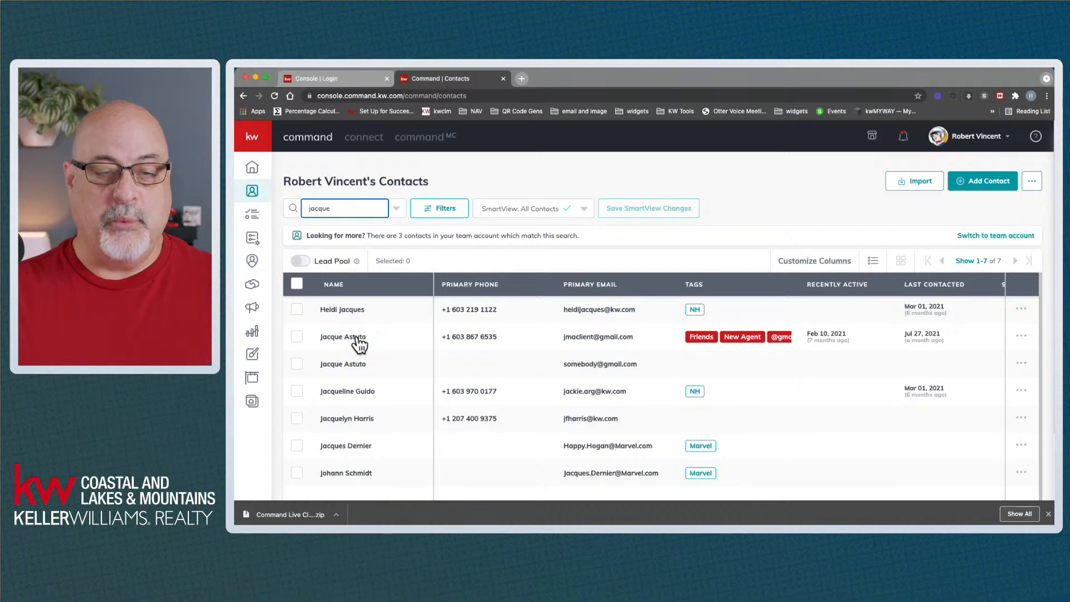
# Open the matching client contact tagged Friends and New Agent from the results
pyautogui.click(357, 340)
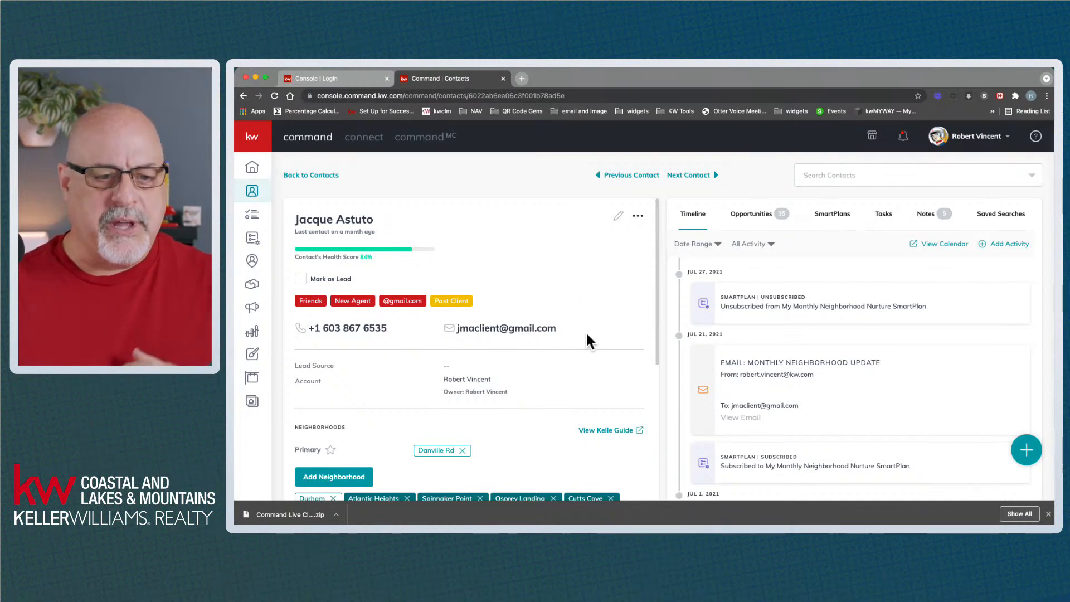
pyautogui.scroll(-1, 587, 338)
pyautogui.scroll(-2, 585, 334)
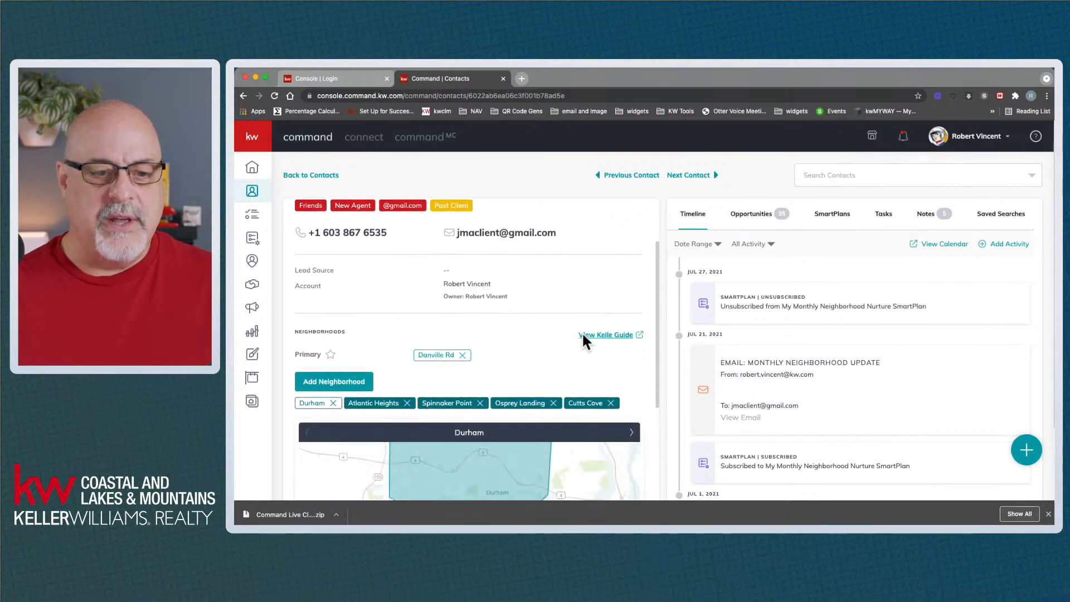
pyautogui.scroll(-1, 526, 367)
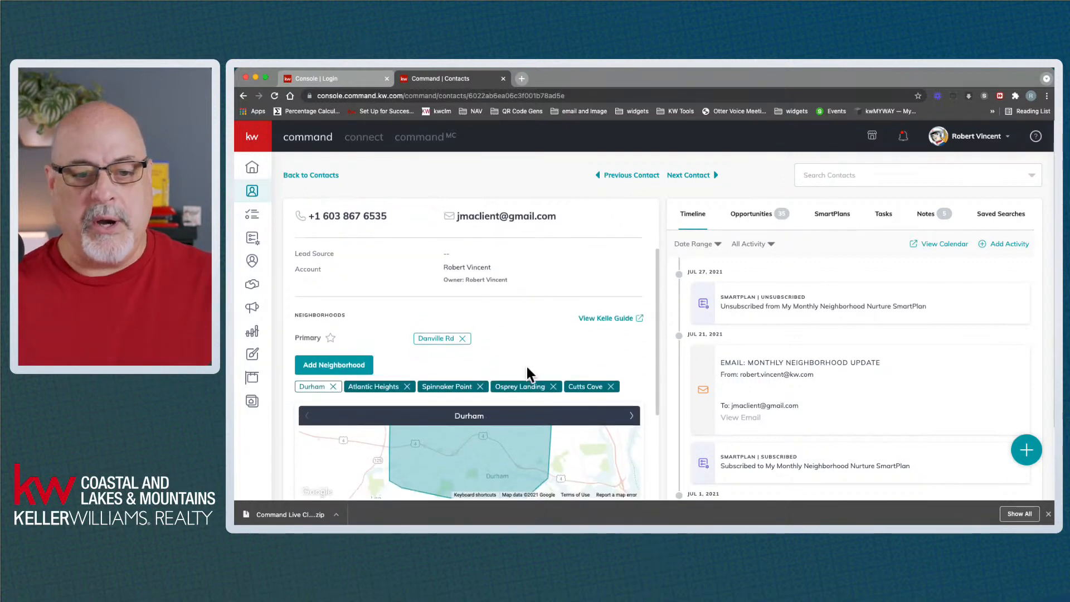
pyautogui.scroll(-2, 523, 367)
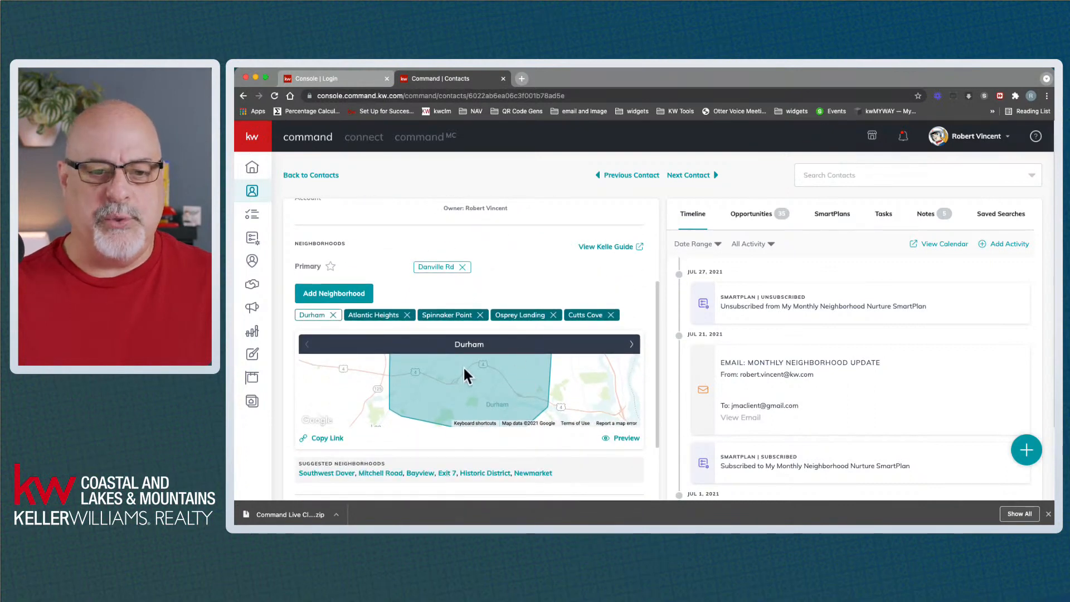
pyautogui.scroll(-1, 522, 372)
pyautogui.scroll(-1, 524, 379)
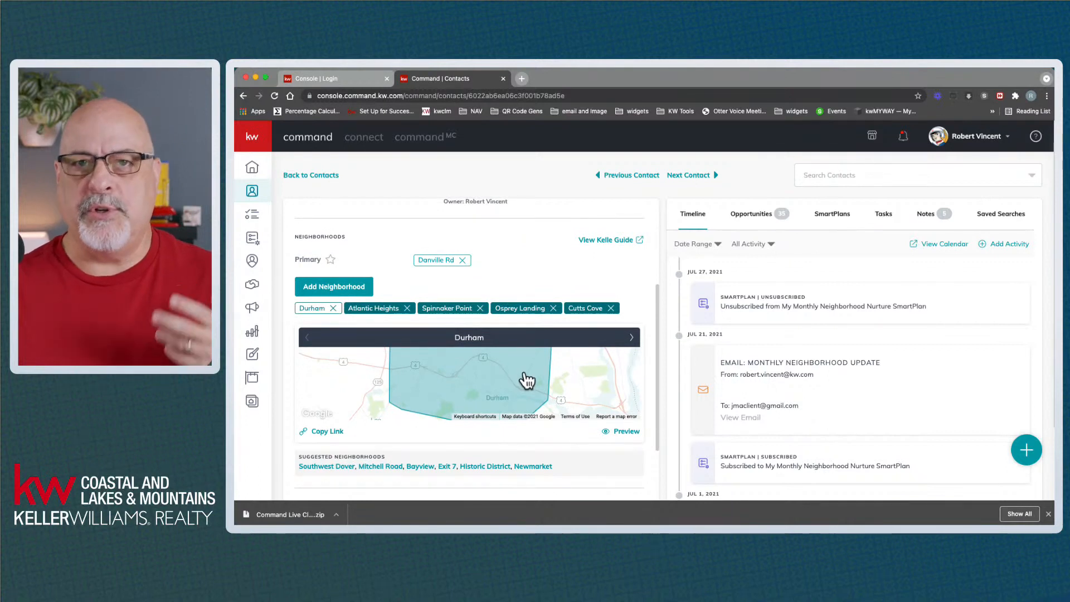
pyautogui.scroll(-3, 523, 378)
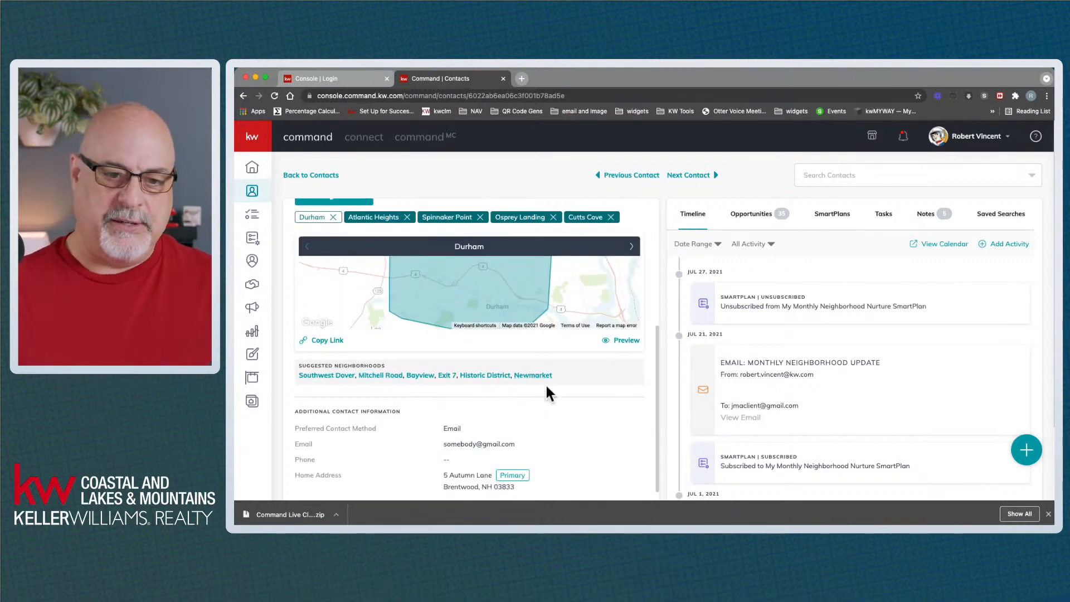
pyautogui.scroll(-3, 560, 388)
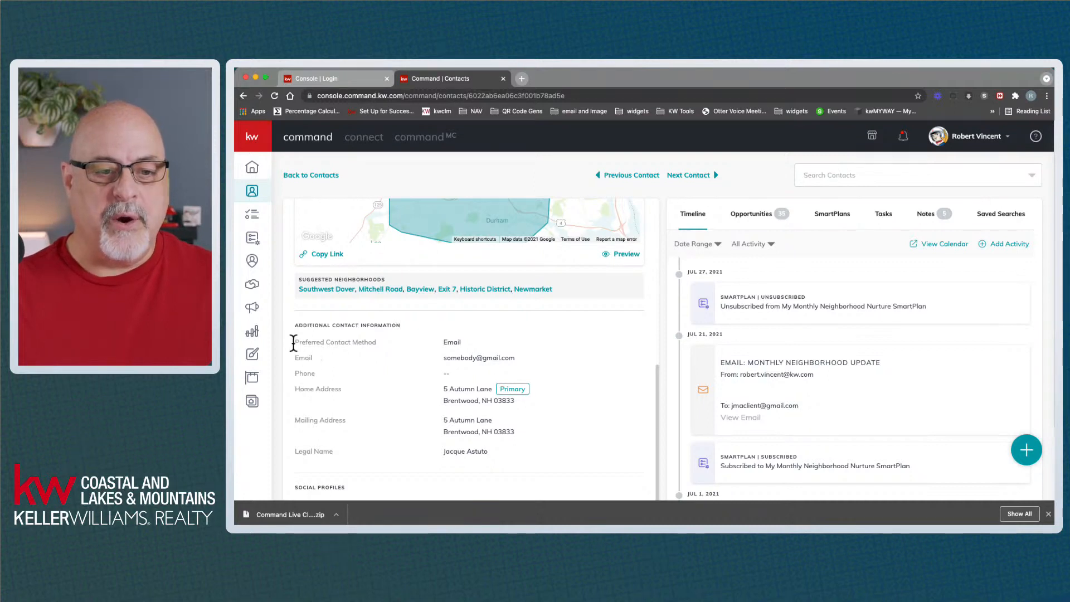
pyautogui.moveTo(298, 326); pyautogui.dragTo(387, 325)
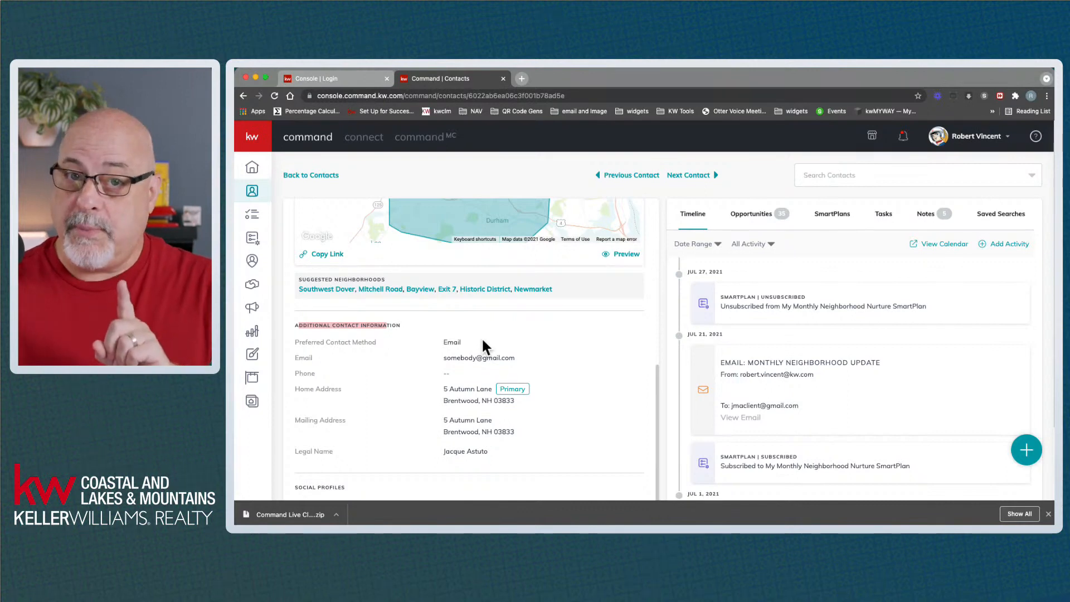
pyautogui.scroll(1, 610, 381)
pyautogui.scroll(8, 611, 381)
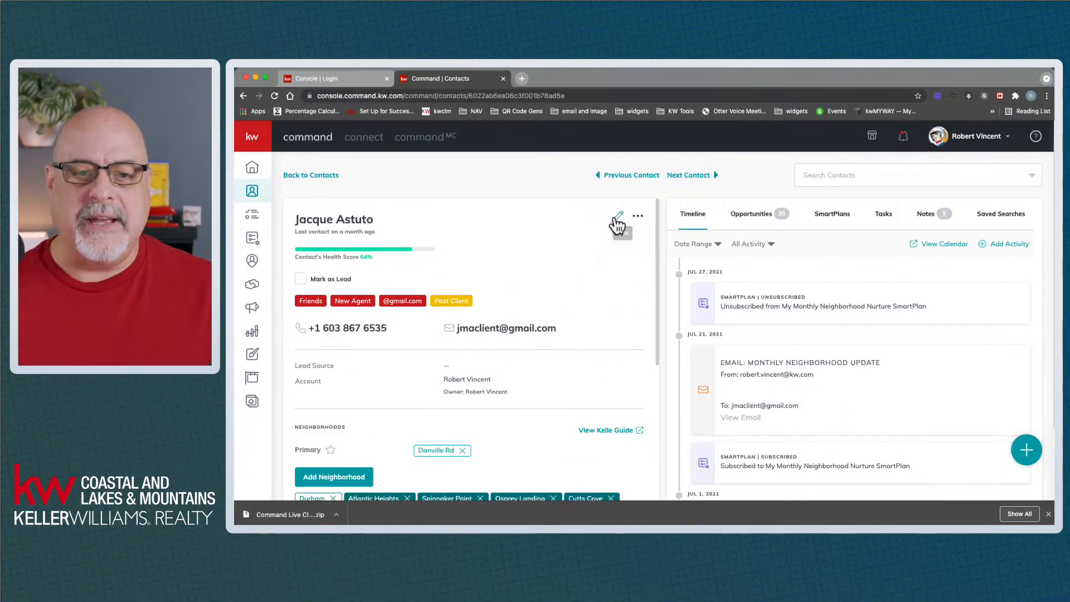
pyautogui.scroll(-6, 570, 384)
pyautogui.scroll(-3, 572, 390)
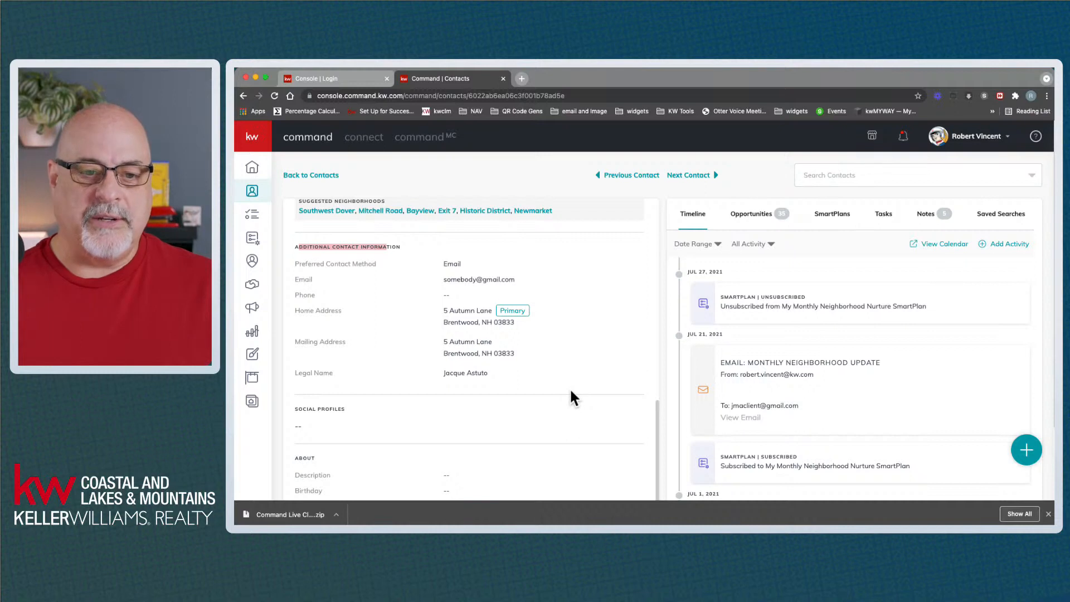
pyautogui.moveTo(453, 295); pyautogui.dragTo(440, 298)
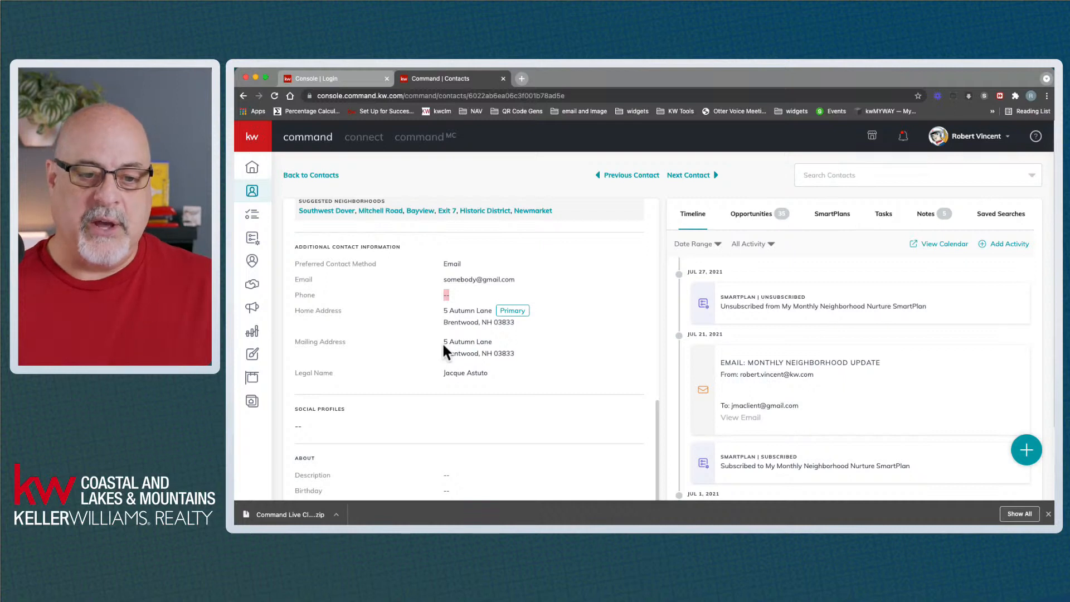
pyautogui.moveTo(443, 341); pyautogui.dragTo(524, 355)
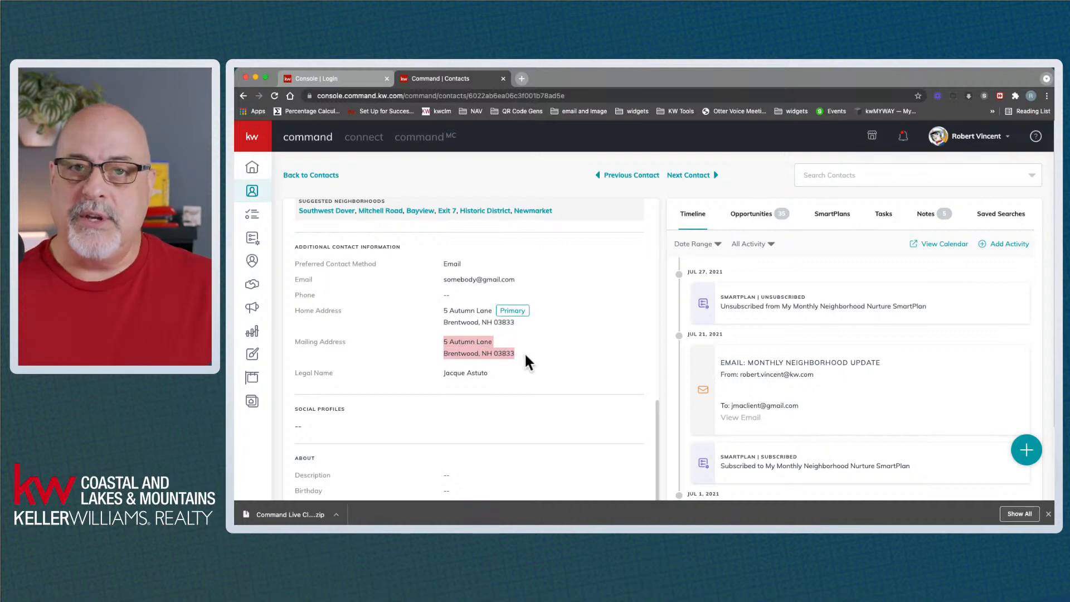
pyautogui.click(528, 354)
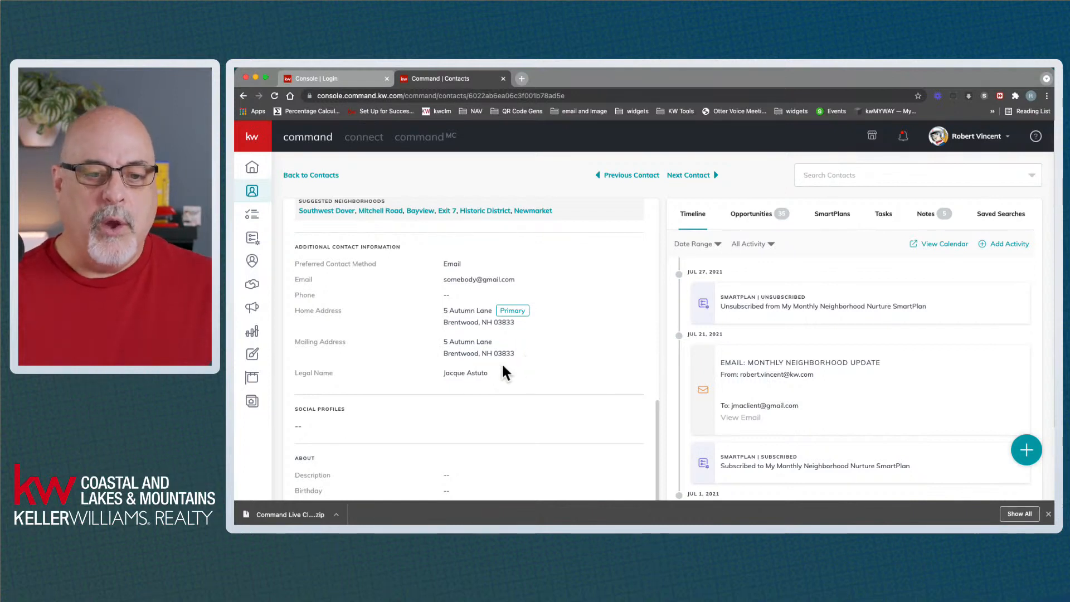
pyautogui.moveTo(495, 373); pyautogui.dragTo(442, 371)
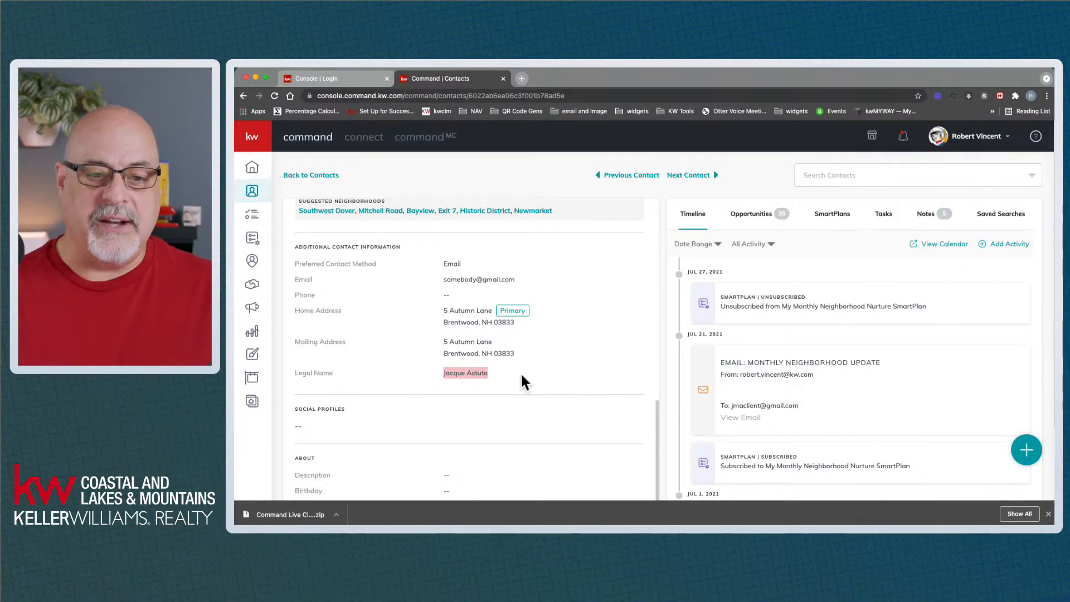
pyautogui.click(521, 374)
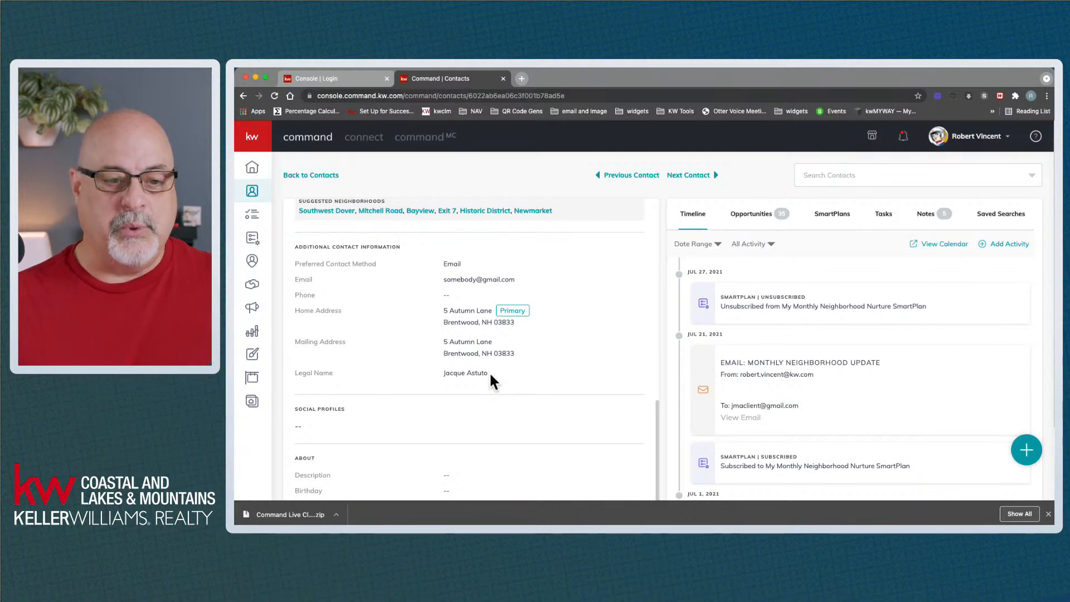
pyautogui.scroll(-2, 490, 375)
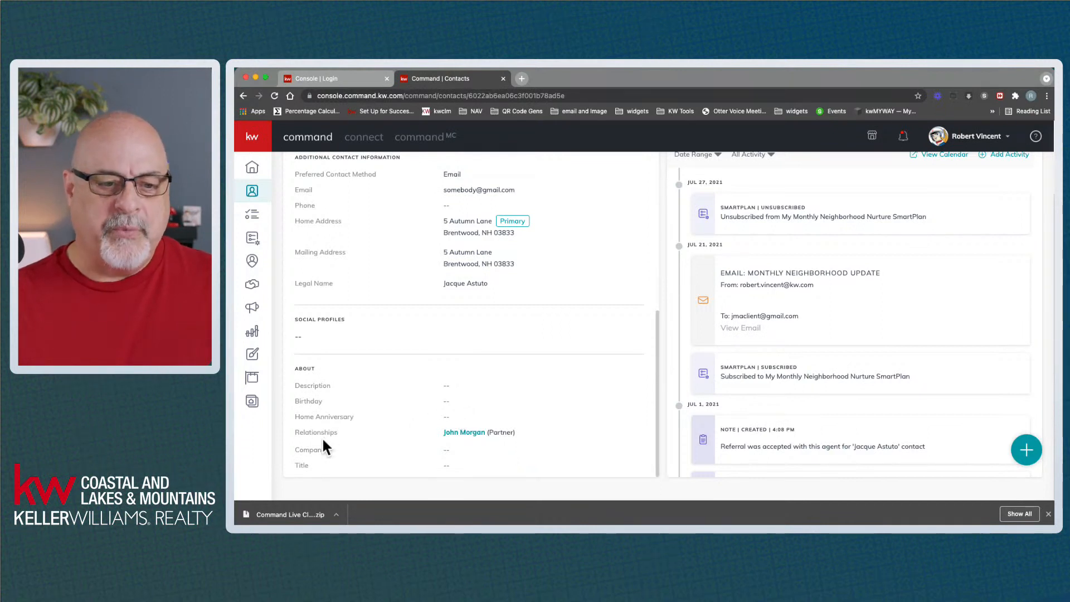
pyautogui.moveTo(294, 433); pyautogui.dragTo(337, 433)
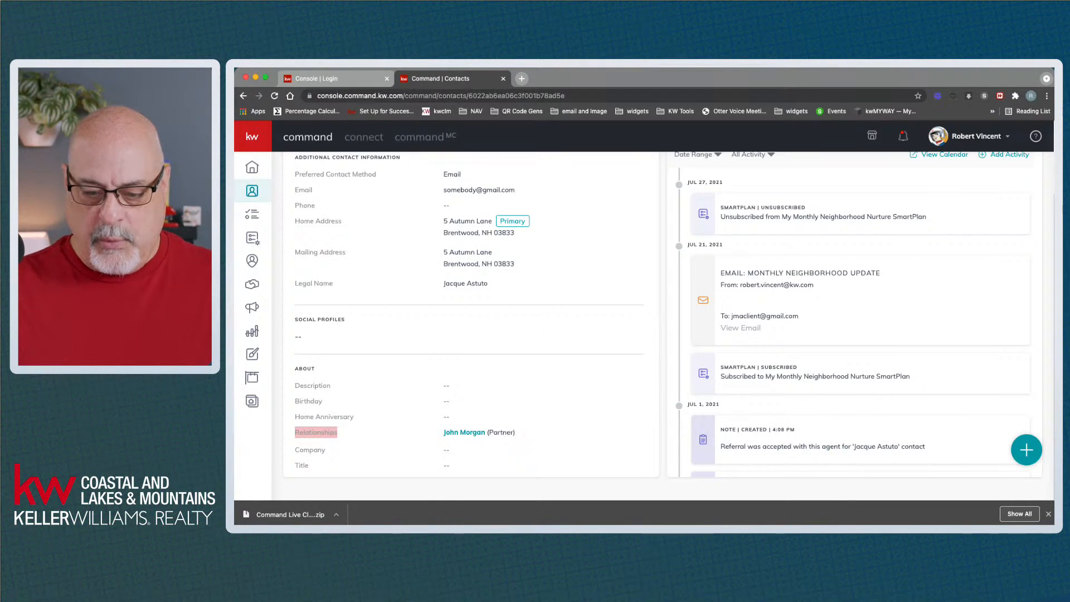
pyautogui.press('super+Tab')
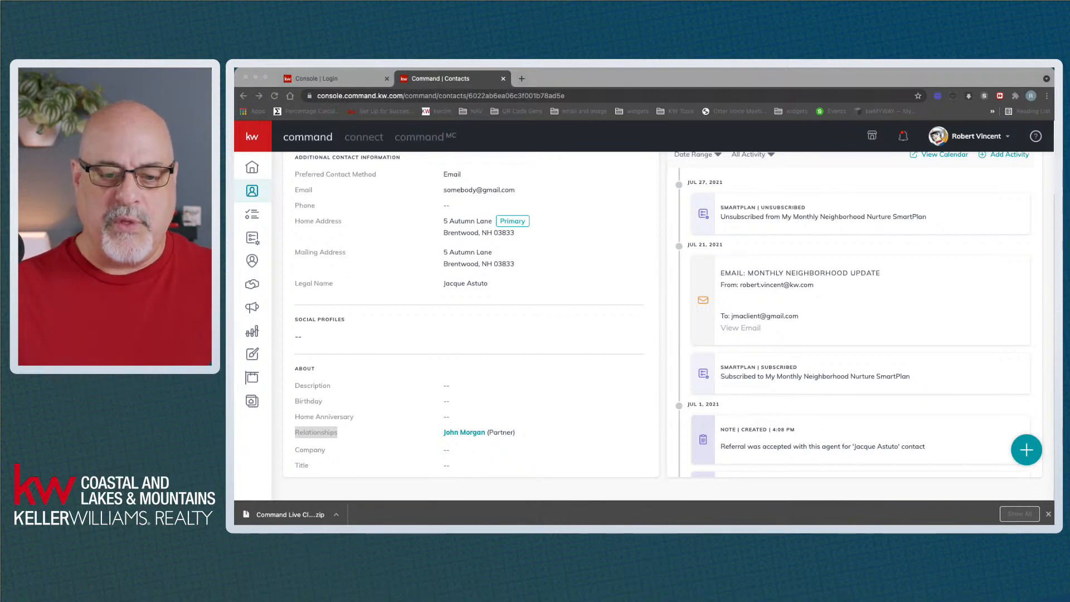
pyautogui.click(548, 389)
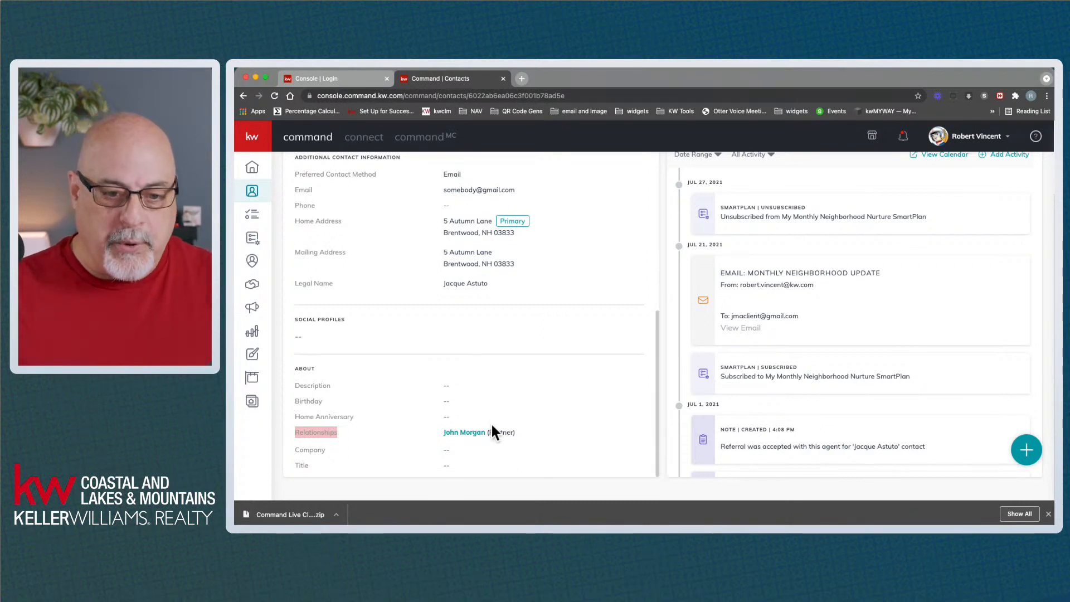
# Review the linked partner's record (60% health score), then return to the client's record
pyautogui.click(474, 434)
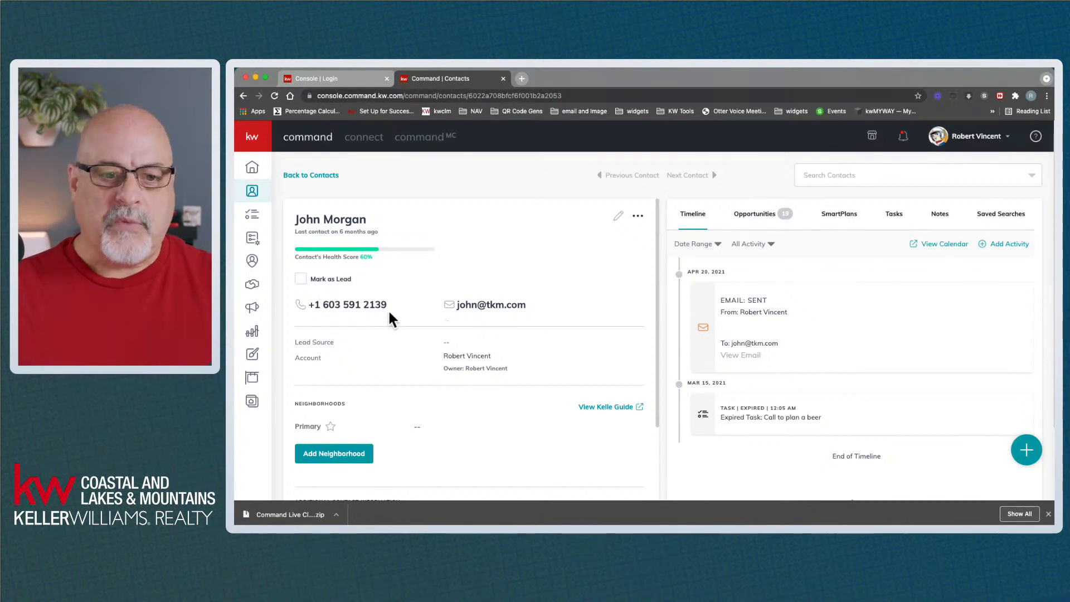
pyautogui.scroll(-5, 454, 350)
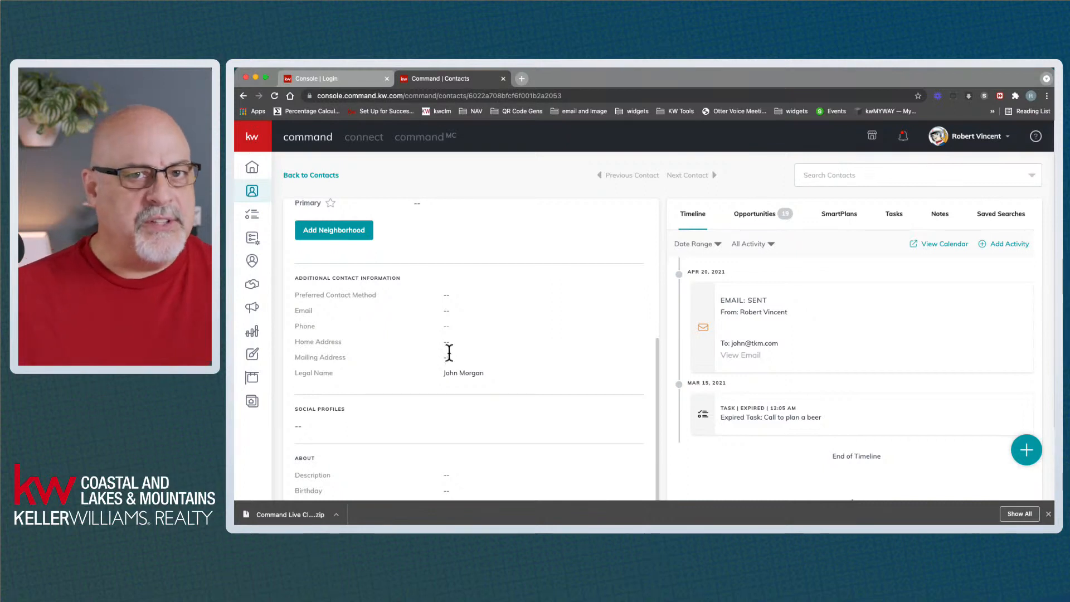
pyautogui.scroll(5, 454, 350)
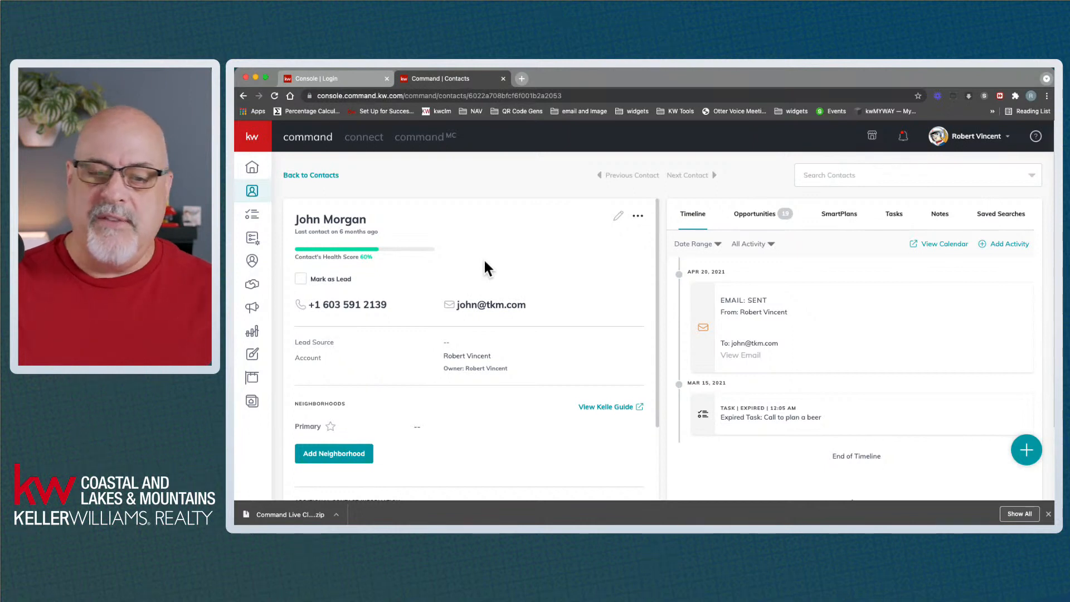
pyautogui.click(245, 99)
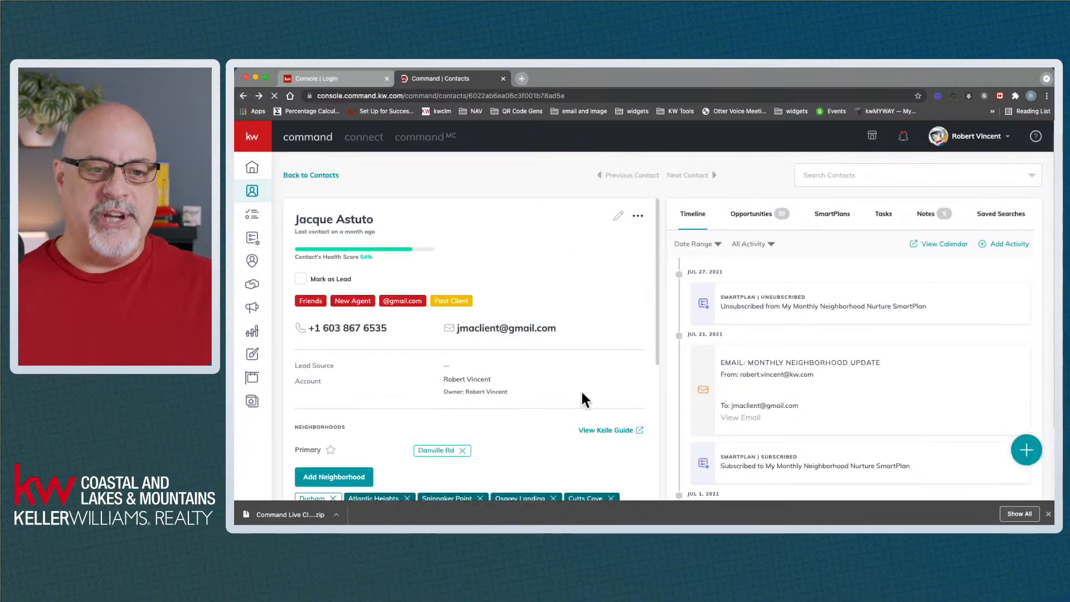
# Scroll down the client's record to the About section listing the partner relationship
pyautogui.scroll(-2, 581, 392)
pyautogui.scroll(-6, 579, 392)
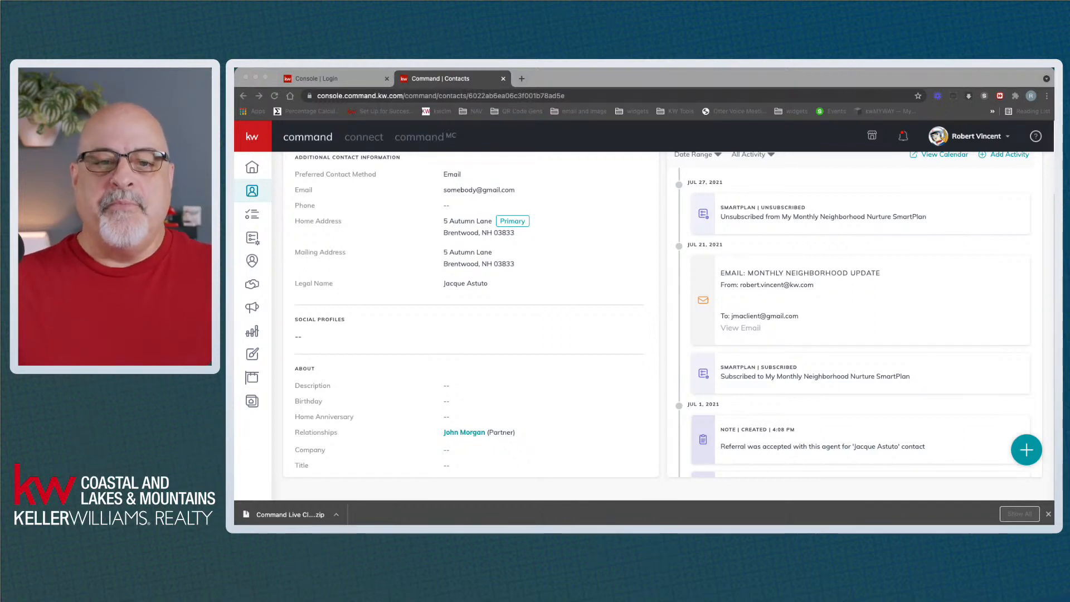
# Scroll to the top of the client's record and expand the left navigation to show section names
pyautogui.click(561, 367)
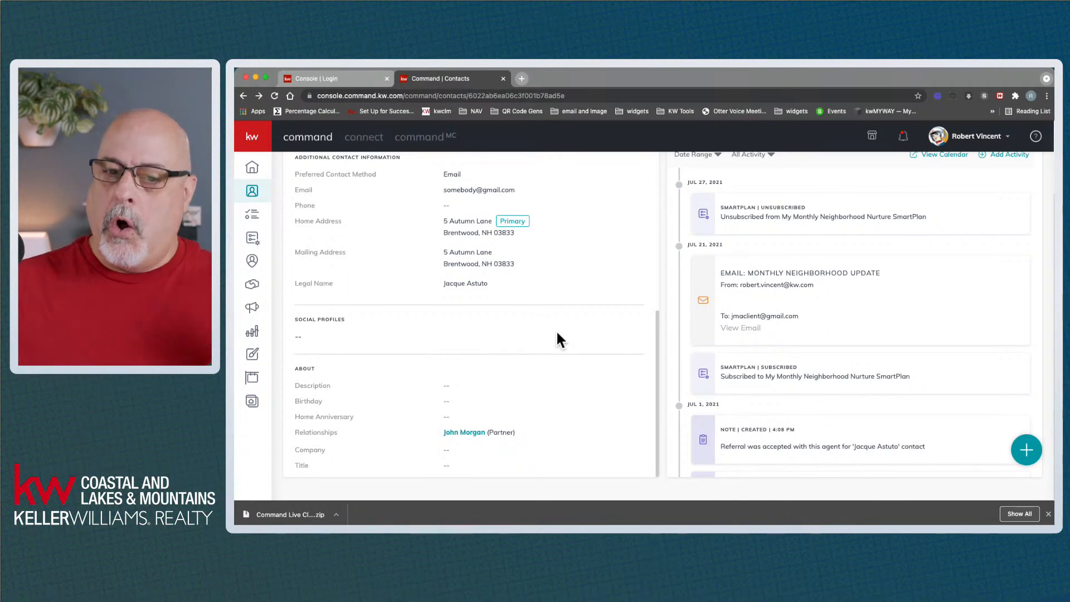
pyautogui.scroll(10, 556, 331)
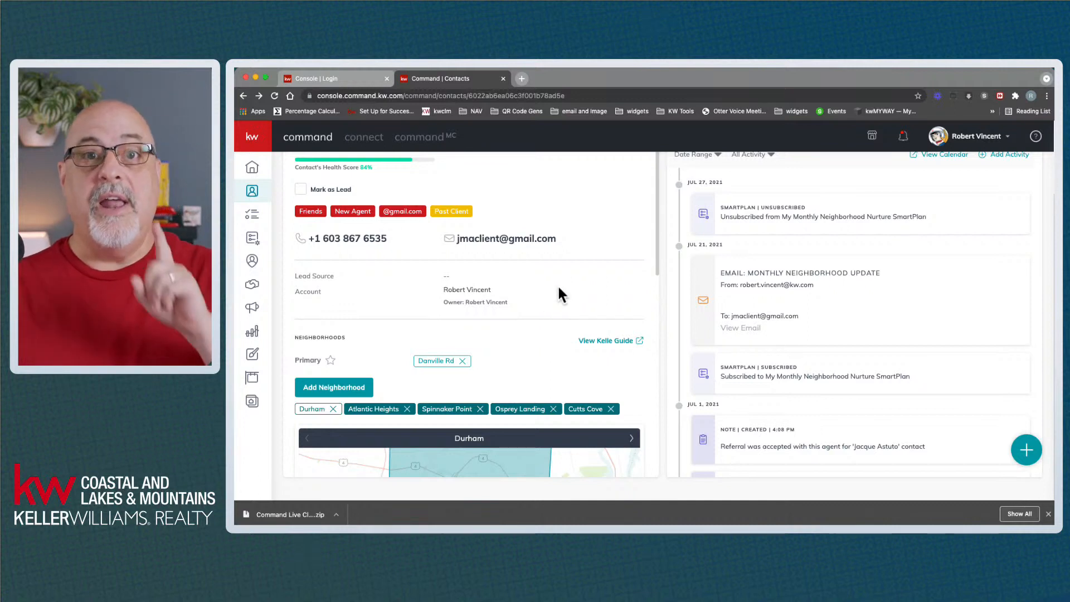
pyautogui.scroll(3, 558, 289)
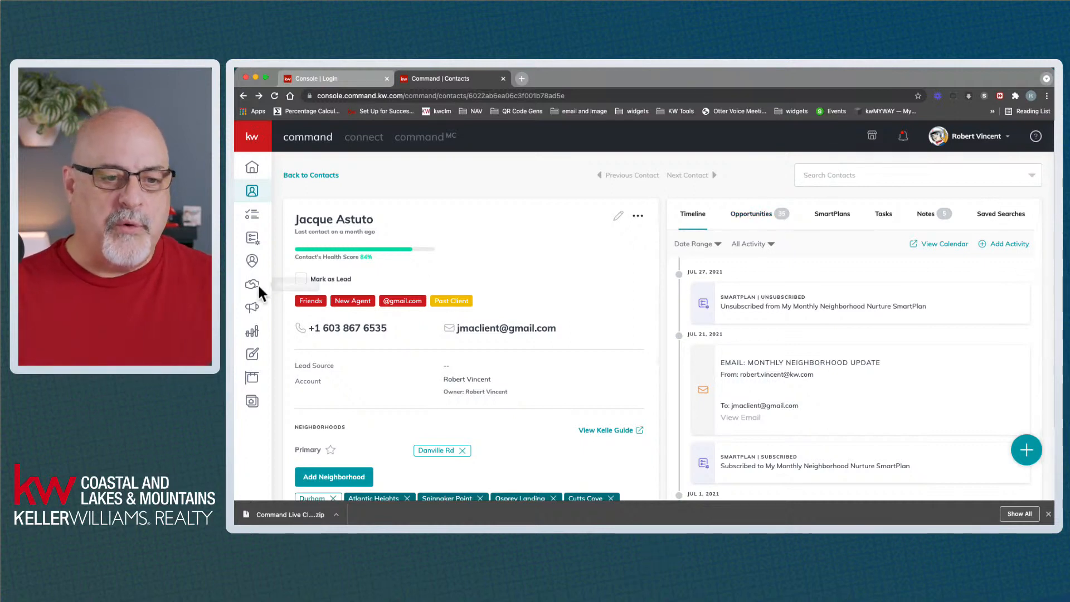
pyautogui.click(255, 140)
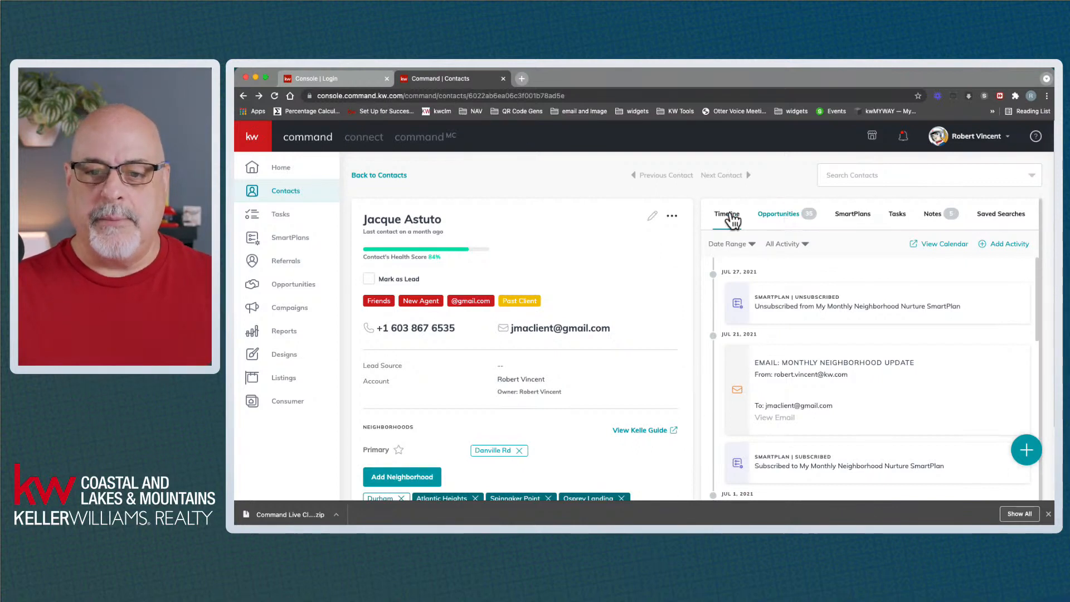
# Switch the contact's right-hand panel from the timeline to the Opportunities list
pyautogui.click(779, 217)
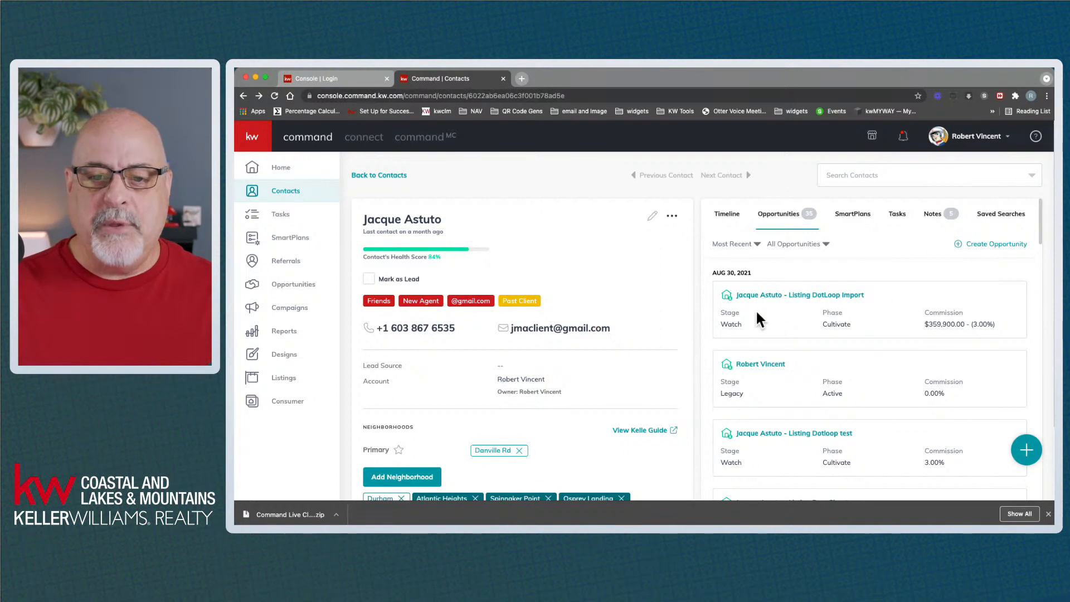
pyautogui.moveTo(710, 273); pyautogui.dragTo(754, 273)
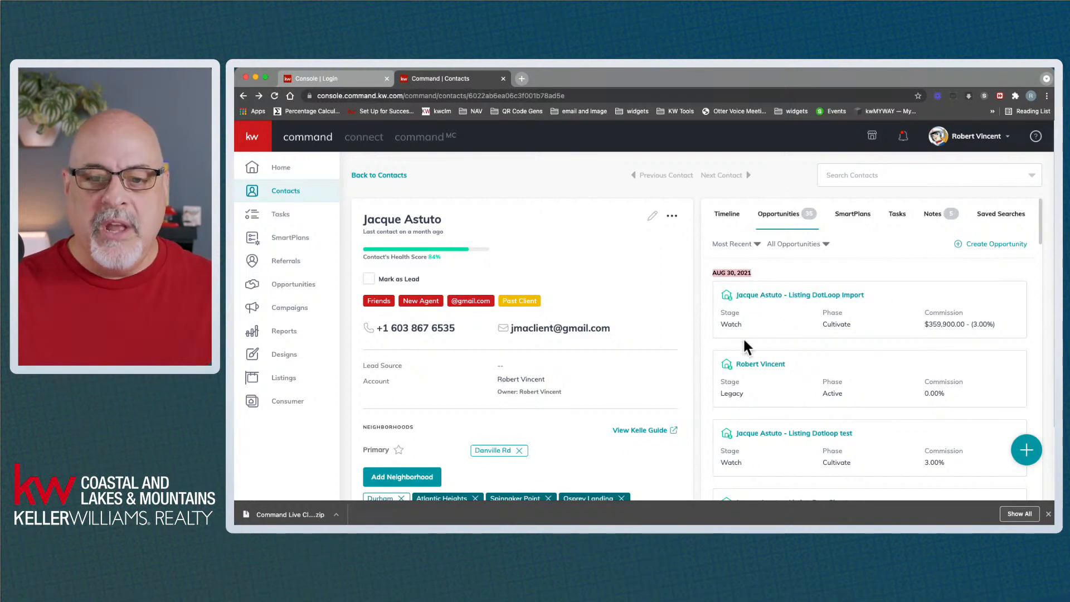
pyautogui.moveTo(723, 324); pyautogui.dragTo(995, 327)
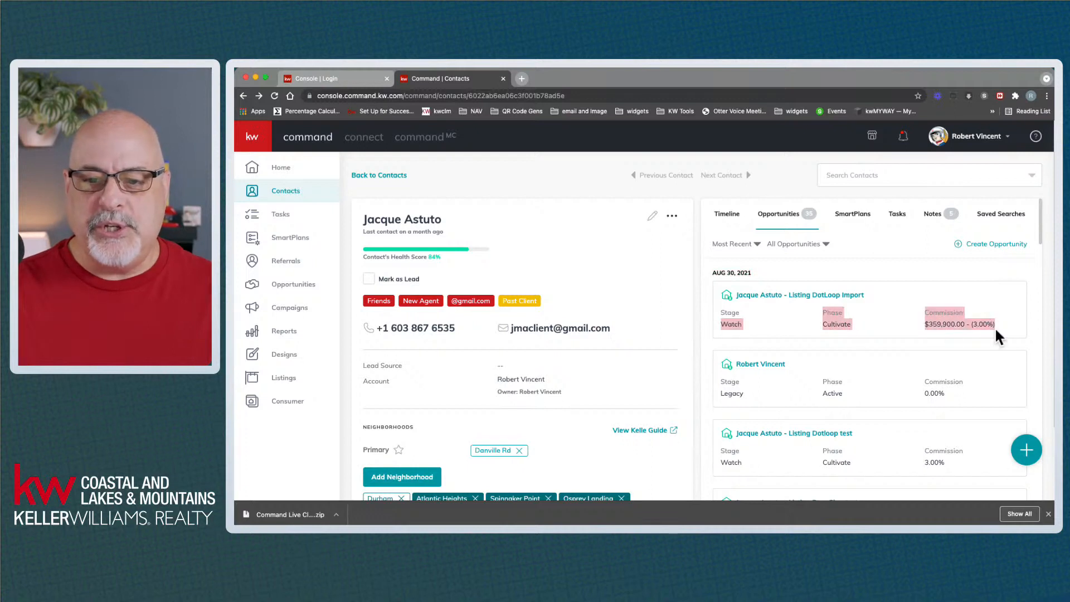
pyautogui.click(908, 277)
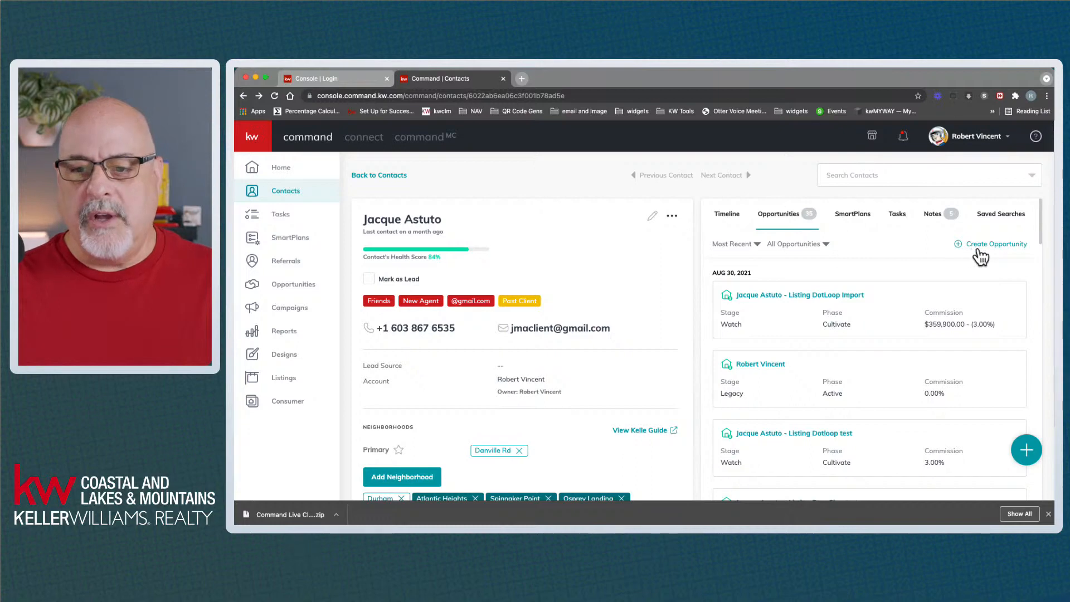
# Open Create Opportunity, prefilled with Portsmouth market center, Listing type and the client
pyautogui.click(1001, 246)
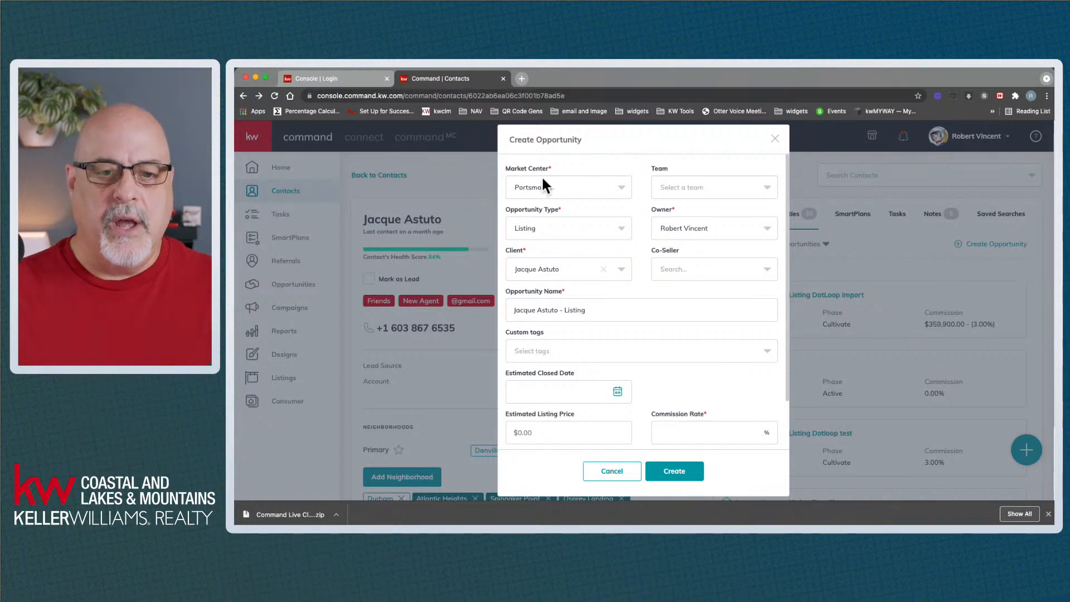
pyautogui.click(532, 186)
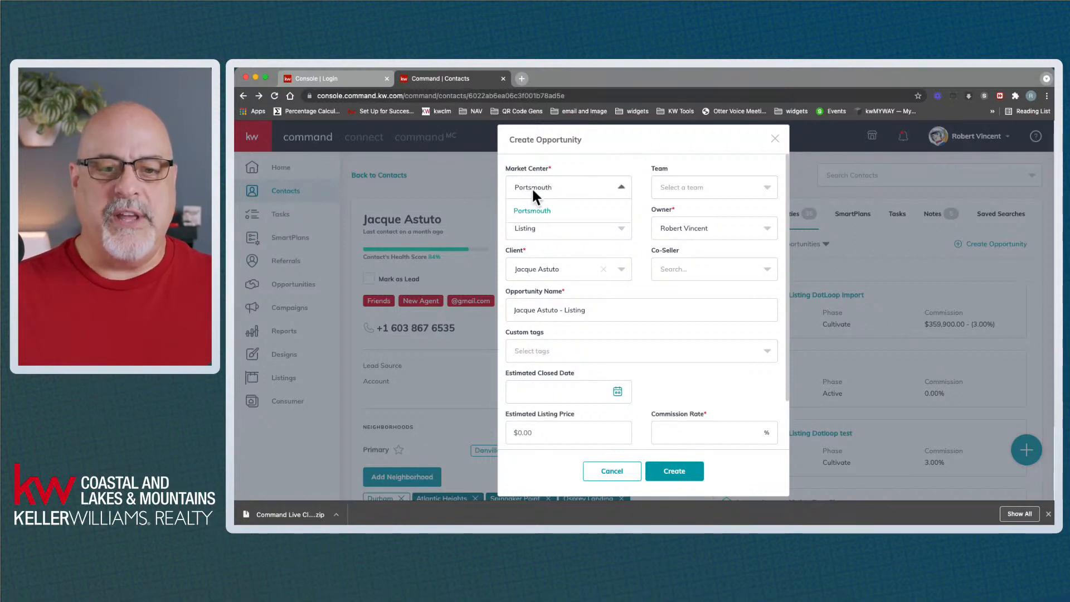
pyautogui.click(532, 186)
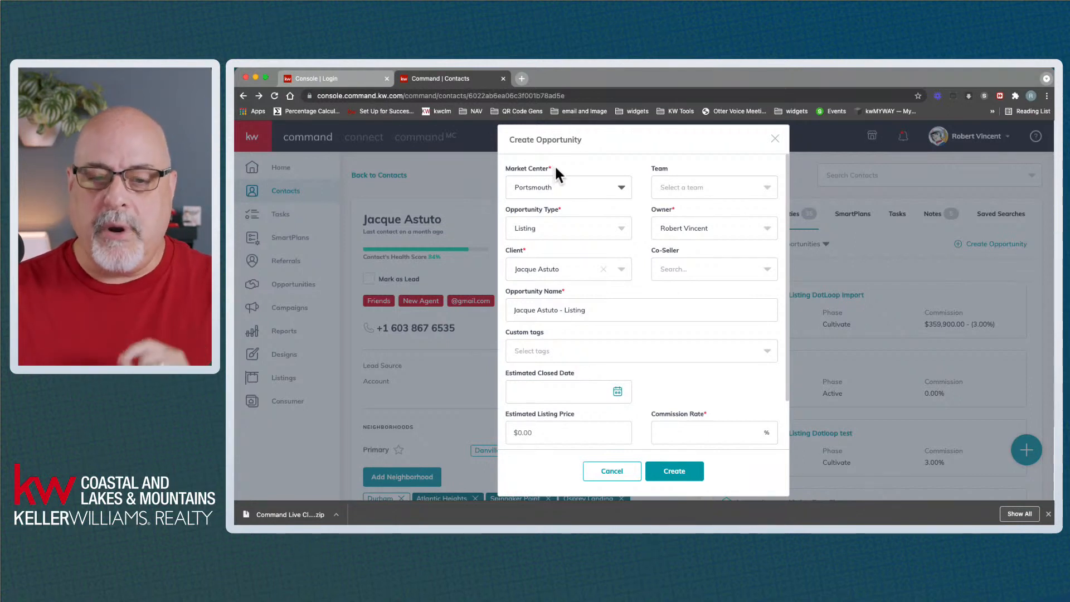
pyautogui.click(550, 186)
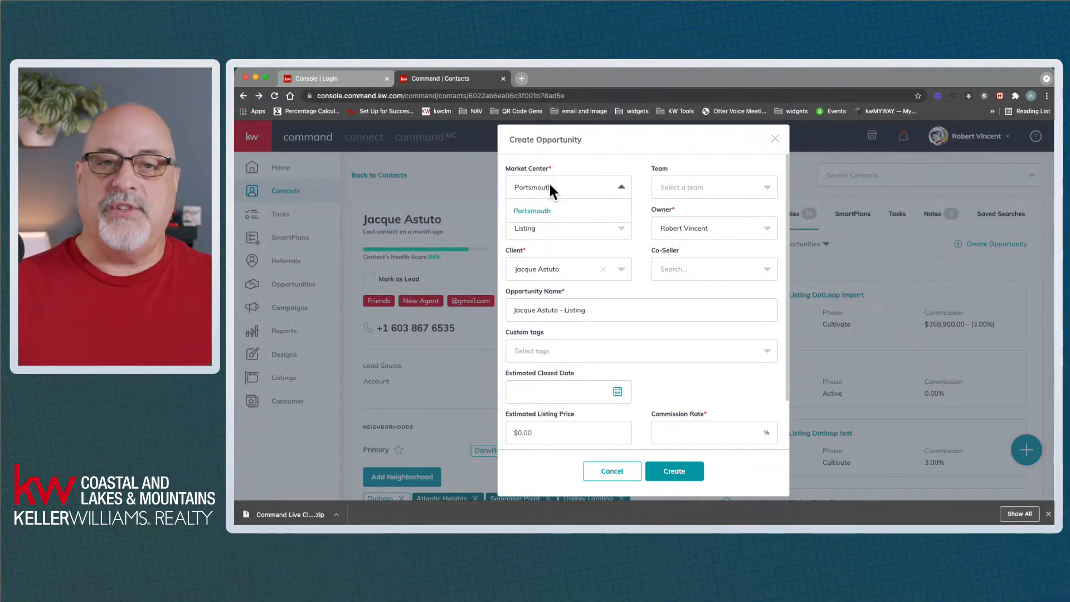
pyautogui.click(564, 164)
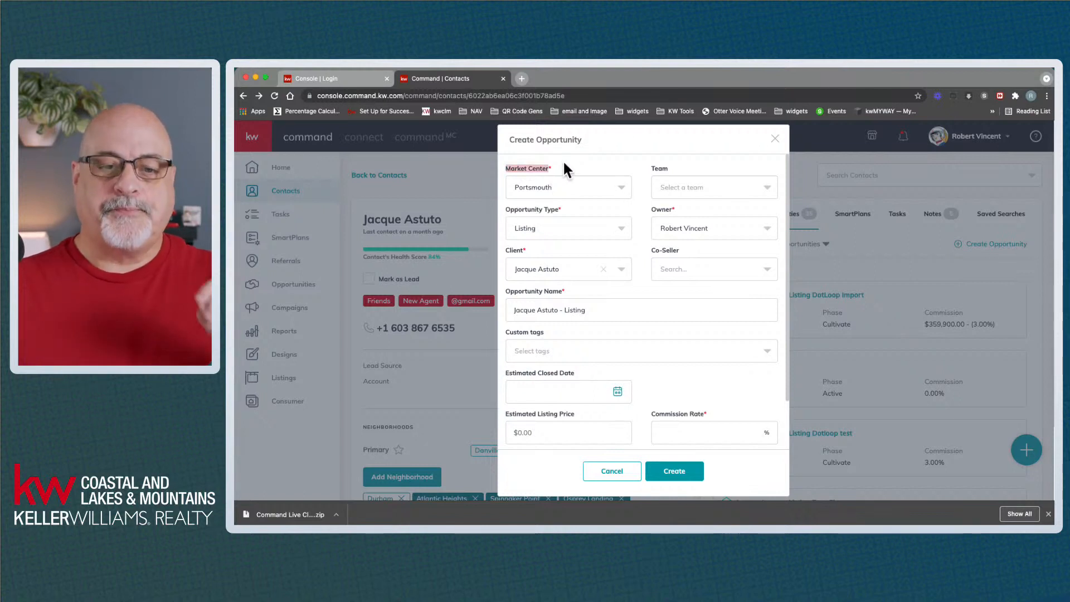
pyautogui.click(563, 161)
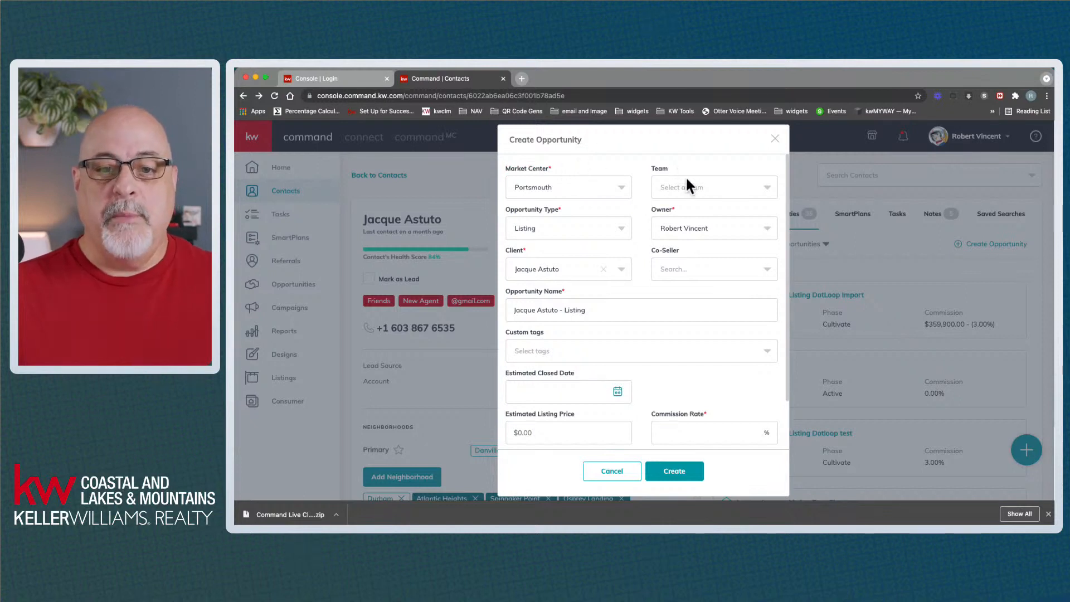
pyautogui.click(767, 189)
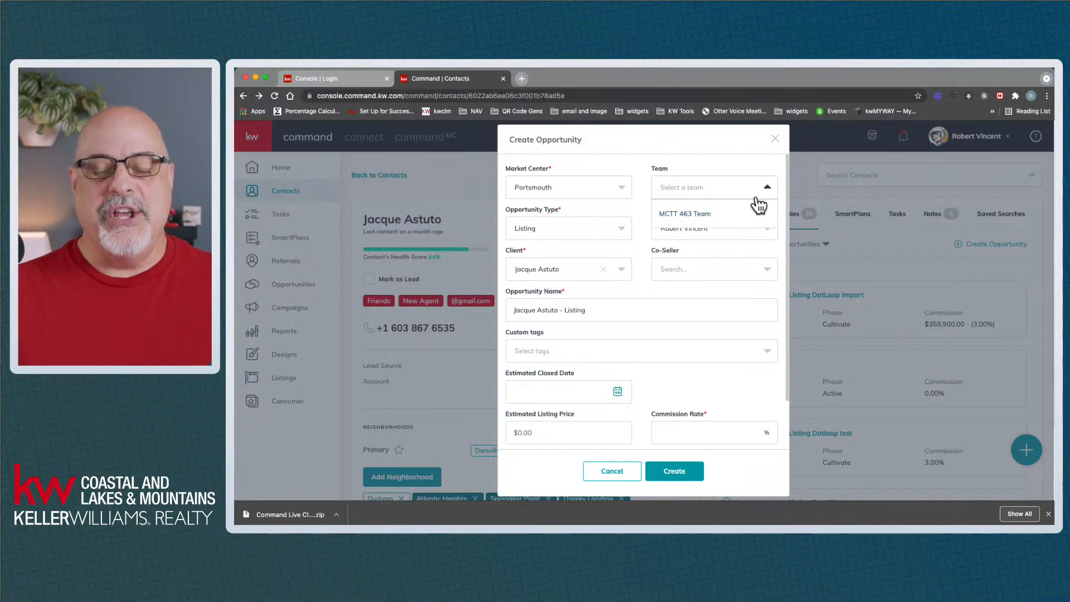
pyautogui.click(692, 149)
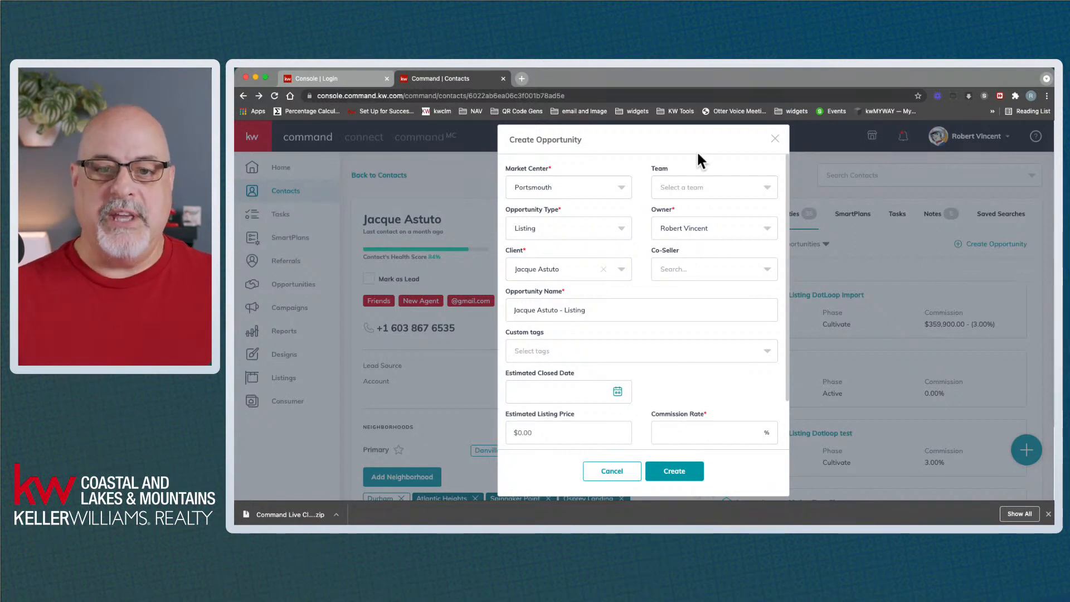
pyautogui.click(767, 190)
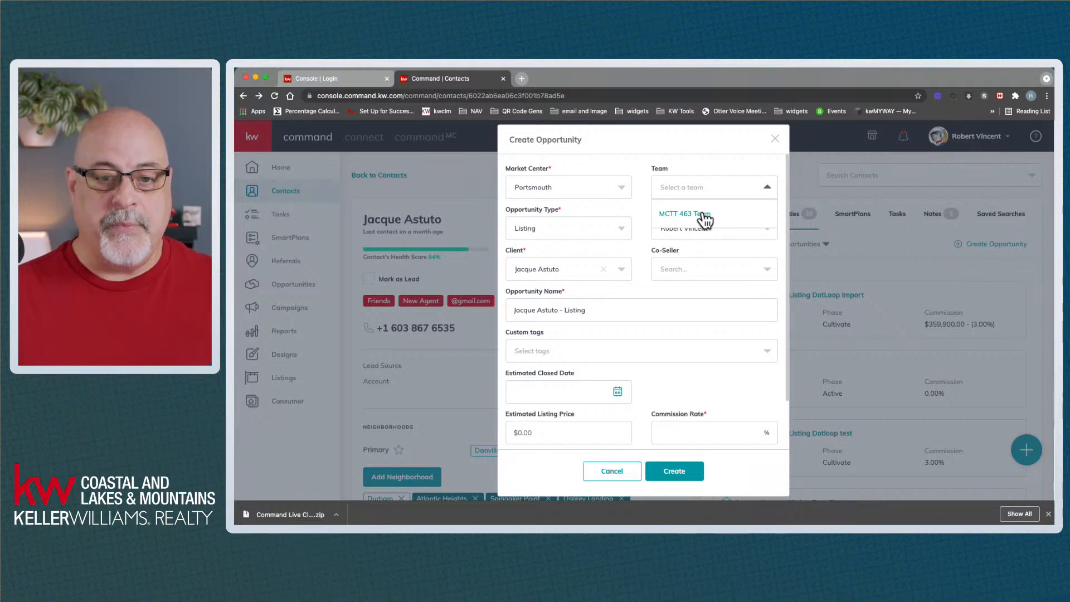
pyautogui.click(695, 160)
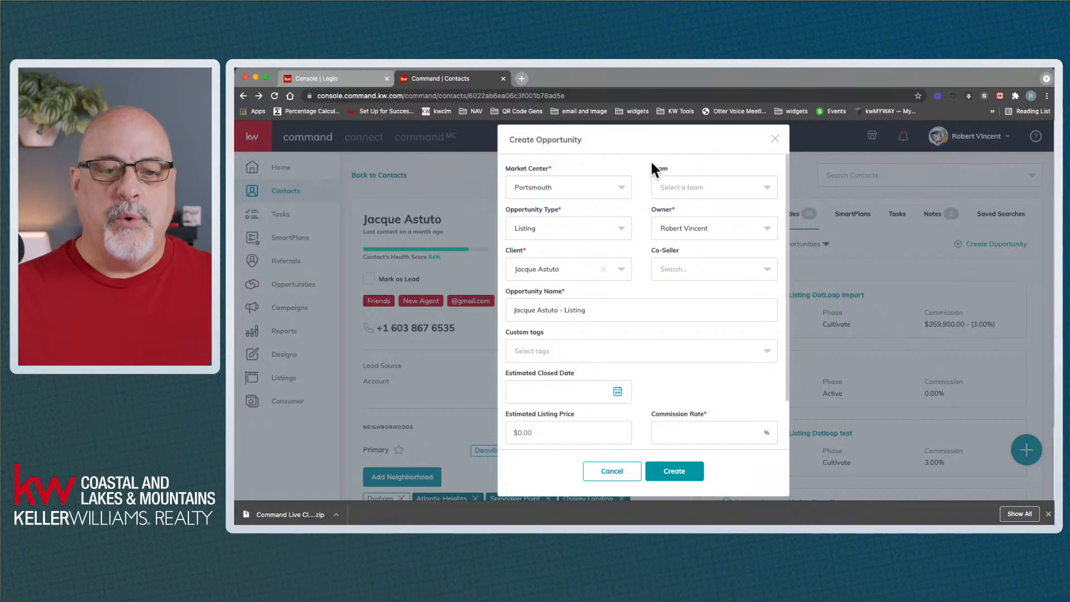
pyautogui.click(699, 184)
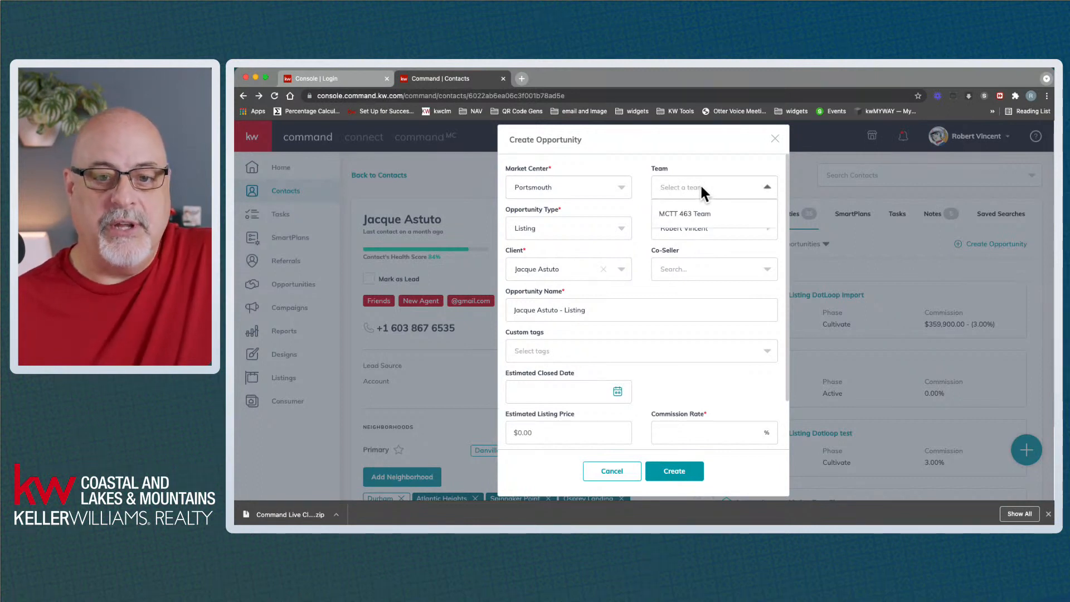
pyautogui.click(692, 157)
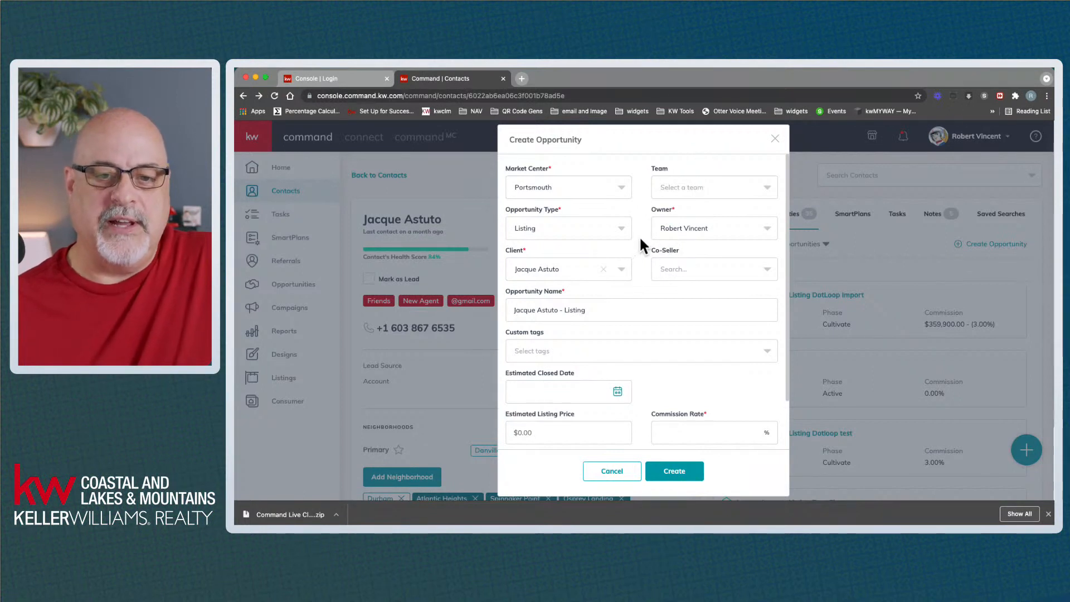
pyautogui.click(553, 229)
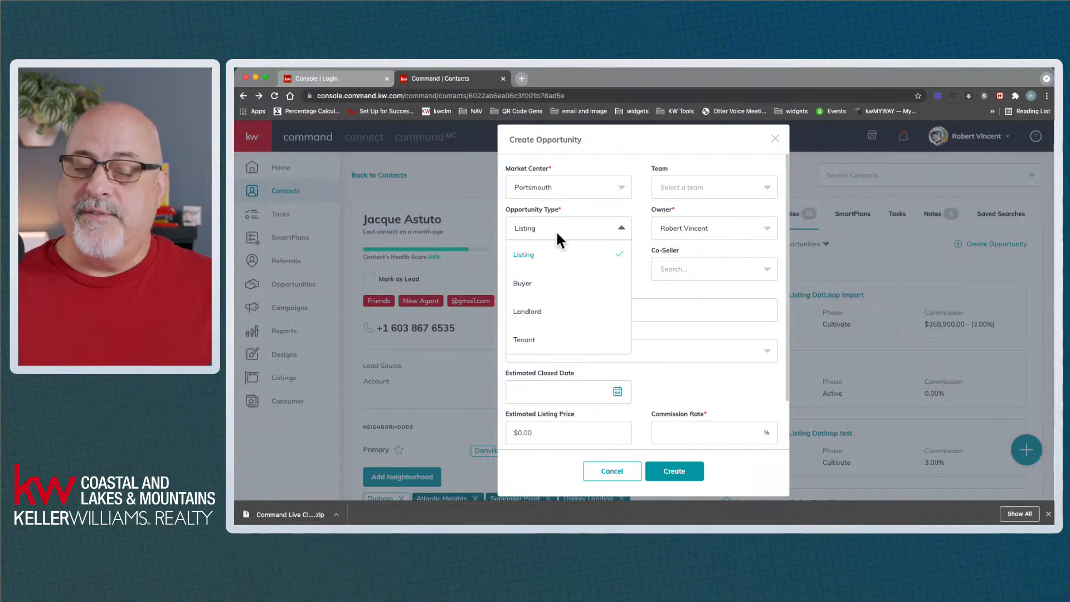
pyautogui.click(547, 266)
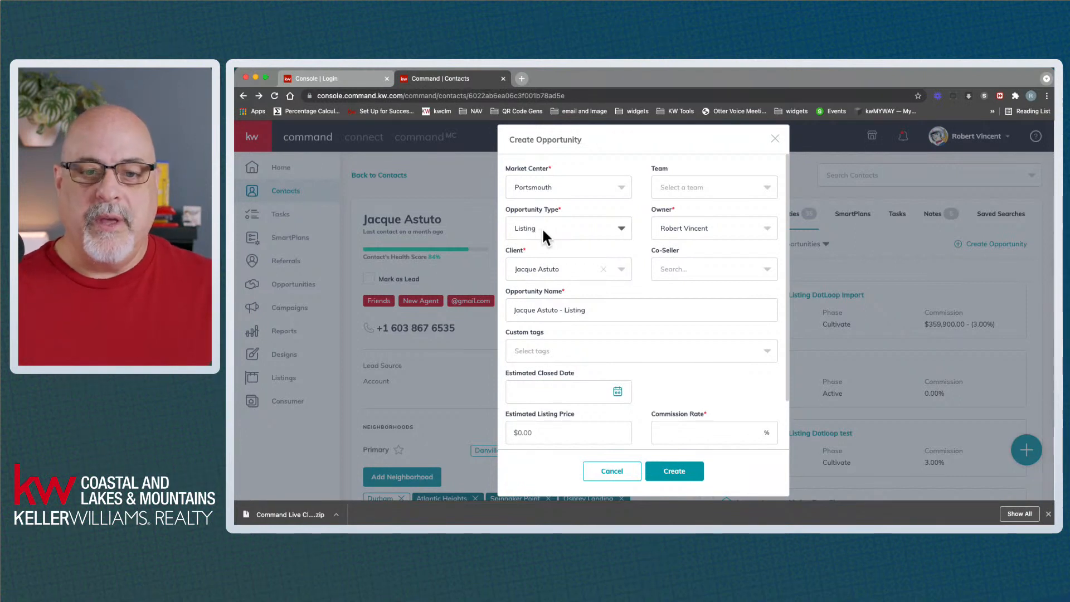
pyautogui.click(701, 232)
pyautogui.click(700, 228)
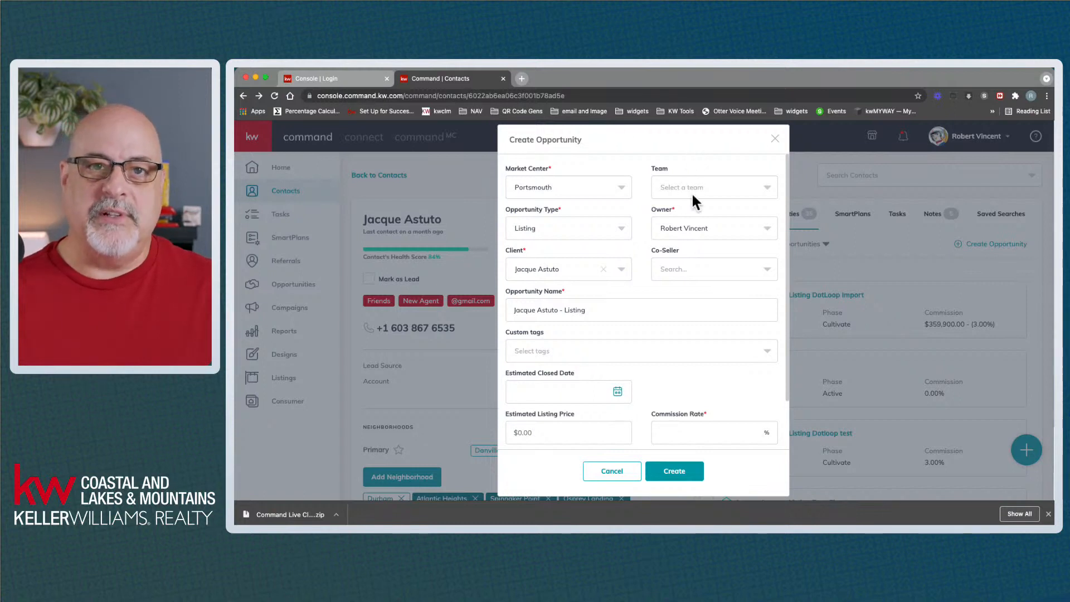
# Reopen the Create Opportunity owner choices and close them without changing the owner
pyautogui.click(692, 230)
pyautogui.click(673, 146)
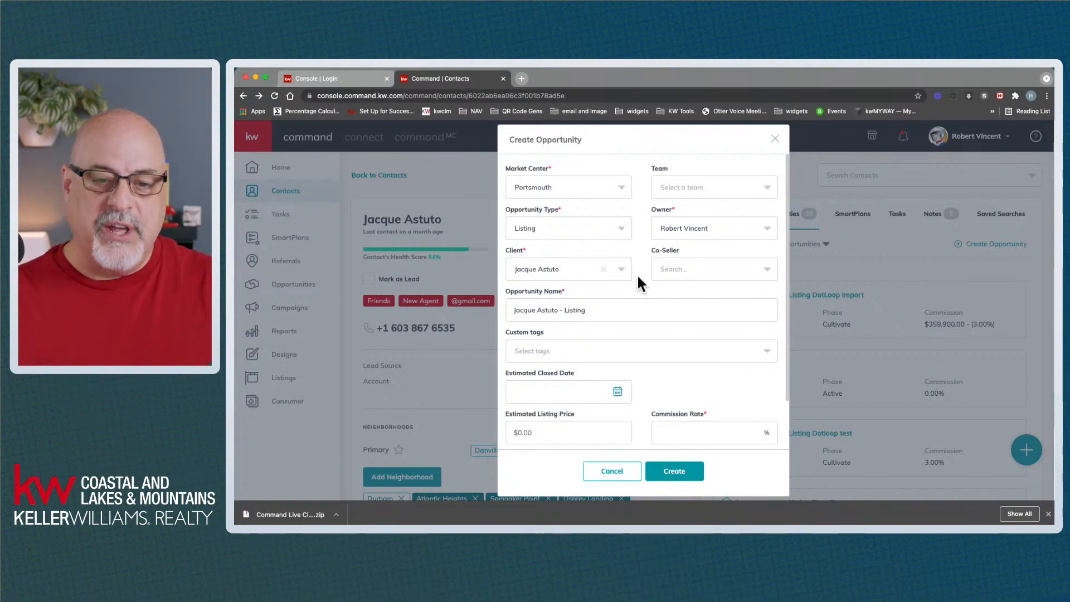
pyautogui.click(556, 269)
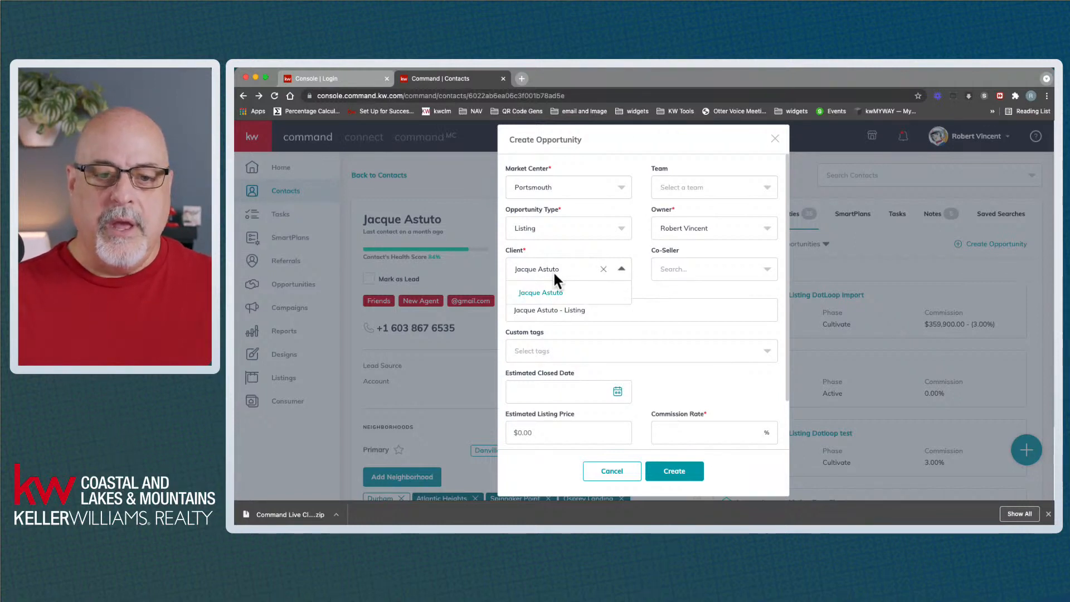
pyautogui.click(654, 286)
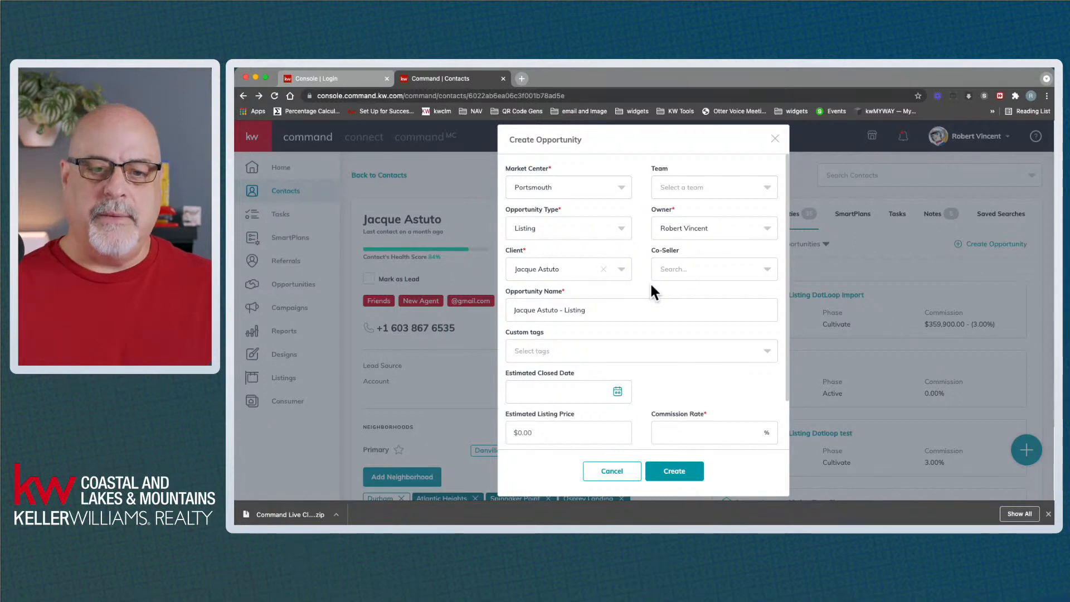
pyautogui.click(687, 264)
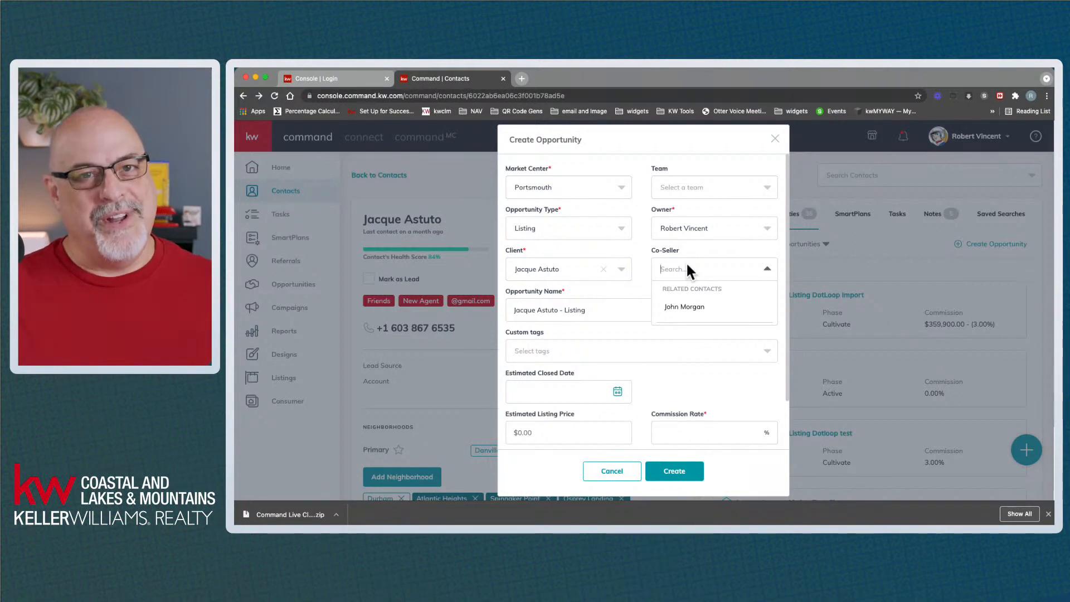
pyautogui.click(686, 308)
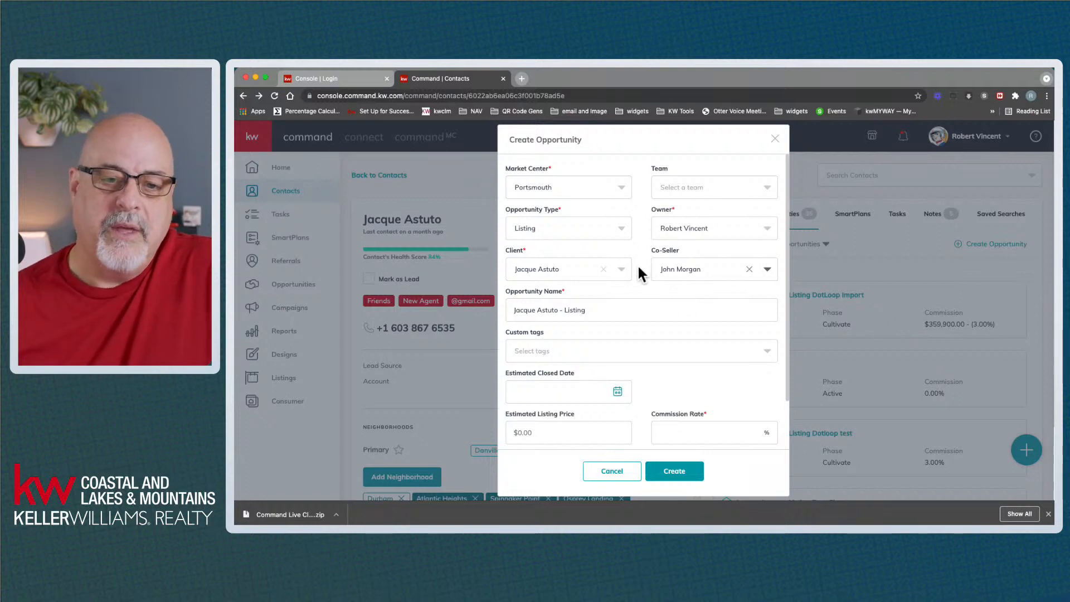
pyautogui.click(600, 310)
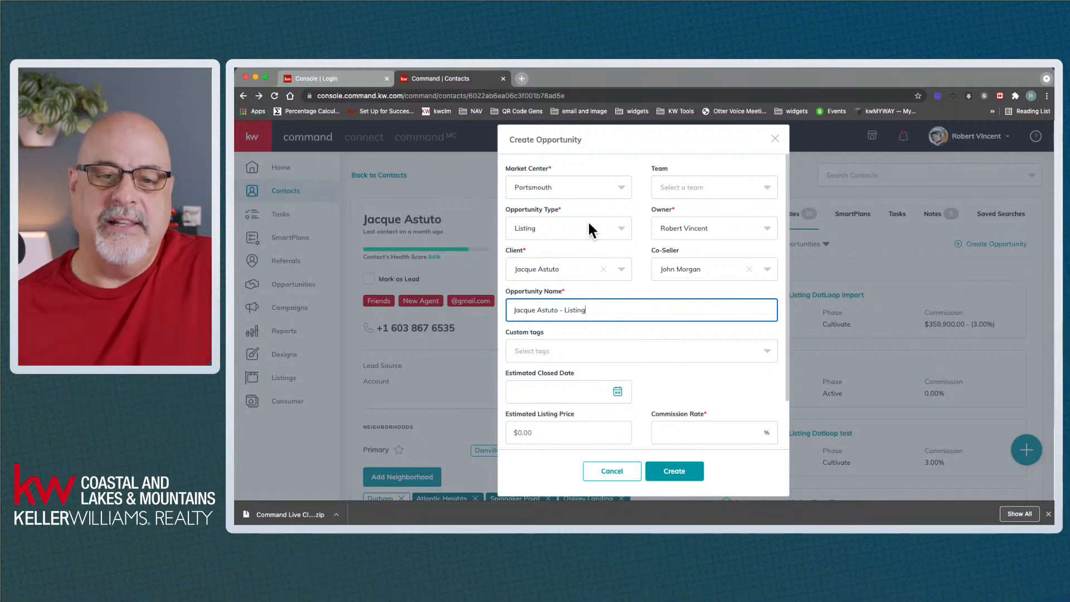
pyautogui.click(614, 236)
pyautogui.click(614, 236)
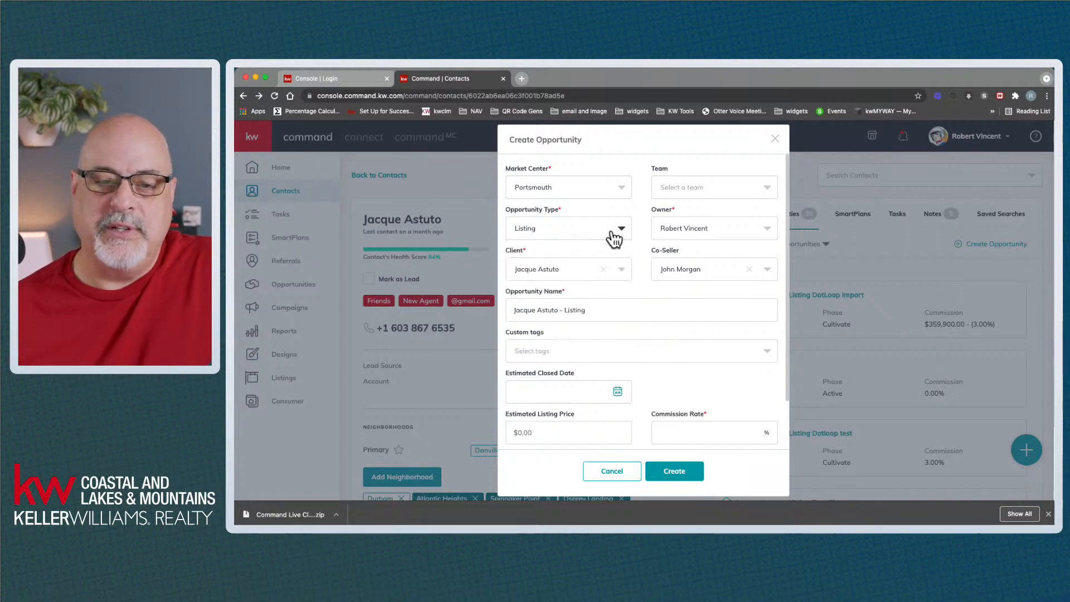
pyautogui.click(612, 308)
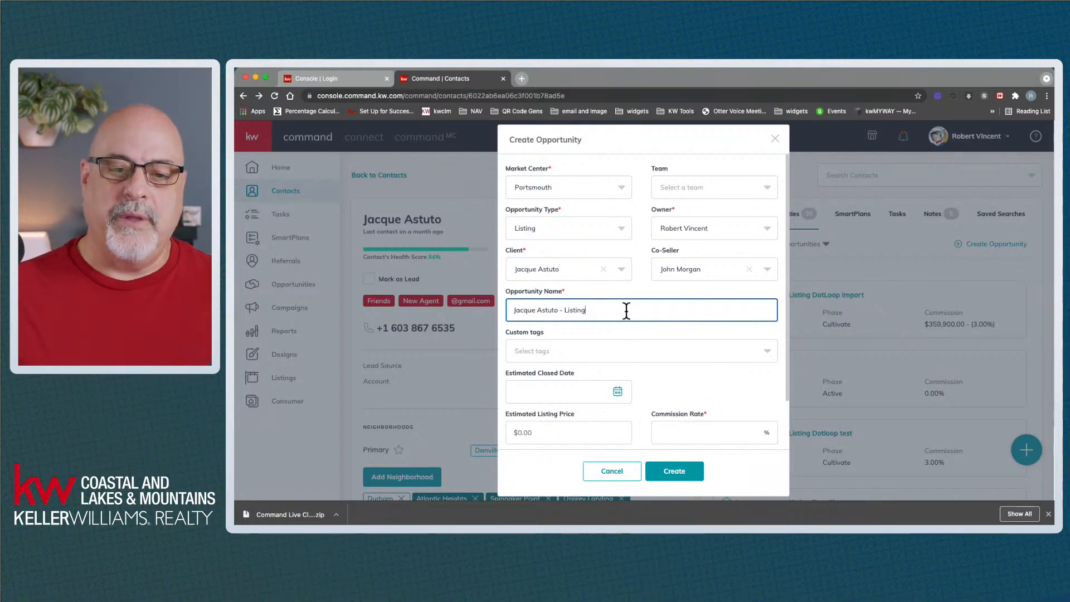
pyautogui.click(621, 230)
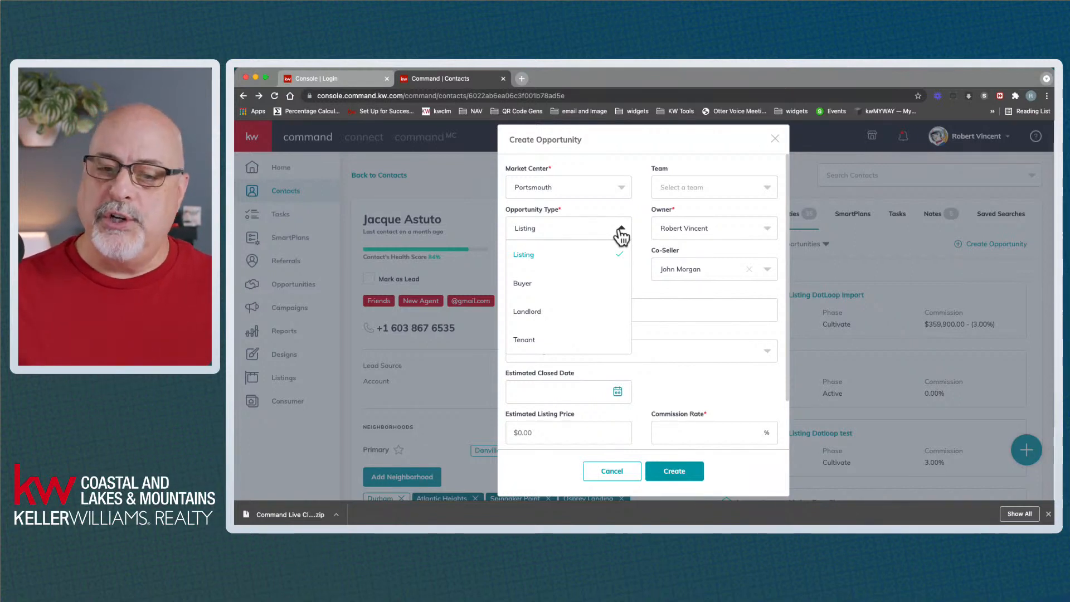
pyautogui.click(621, 234)
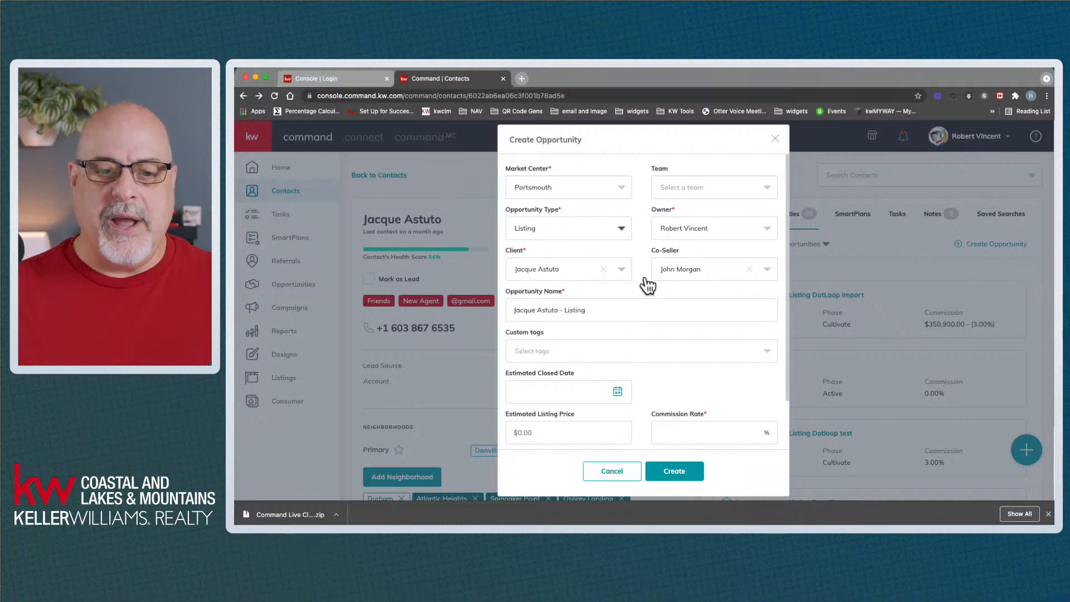
pyautogui.click(627, 308)
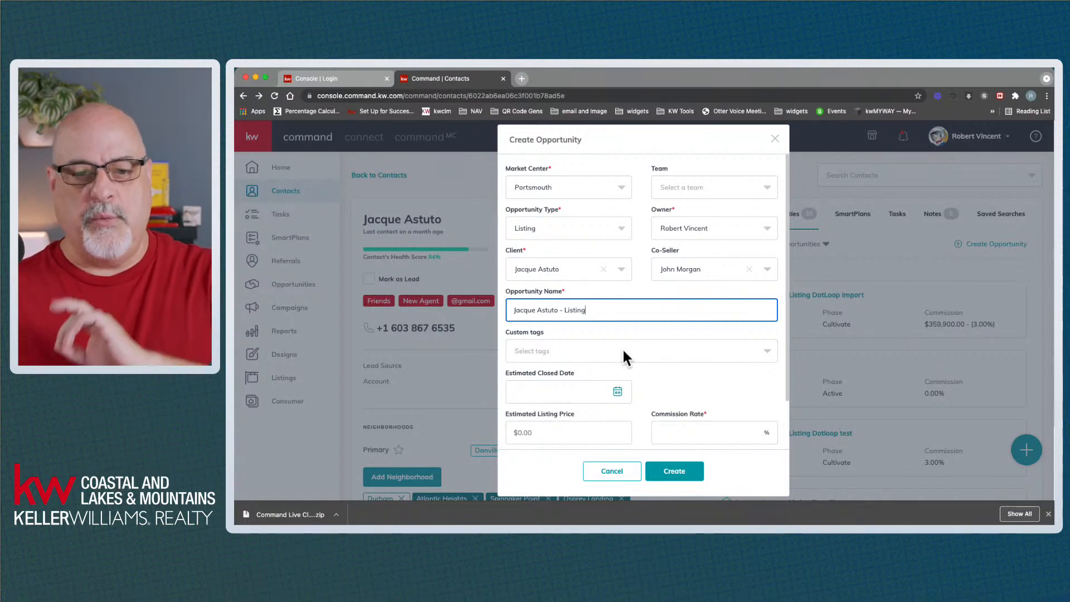
pyautogui.scroll(-1, 623, 351)
# Scroll down to reveal the Cultivate phase and Watch stage fields, finishing the name edit
pyautogui.scroll(-5, 670, 330)
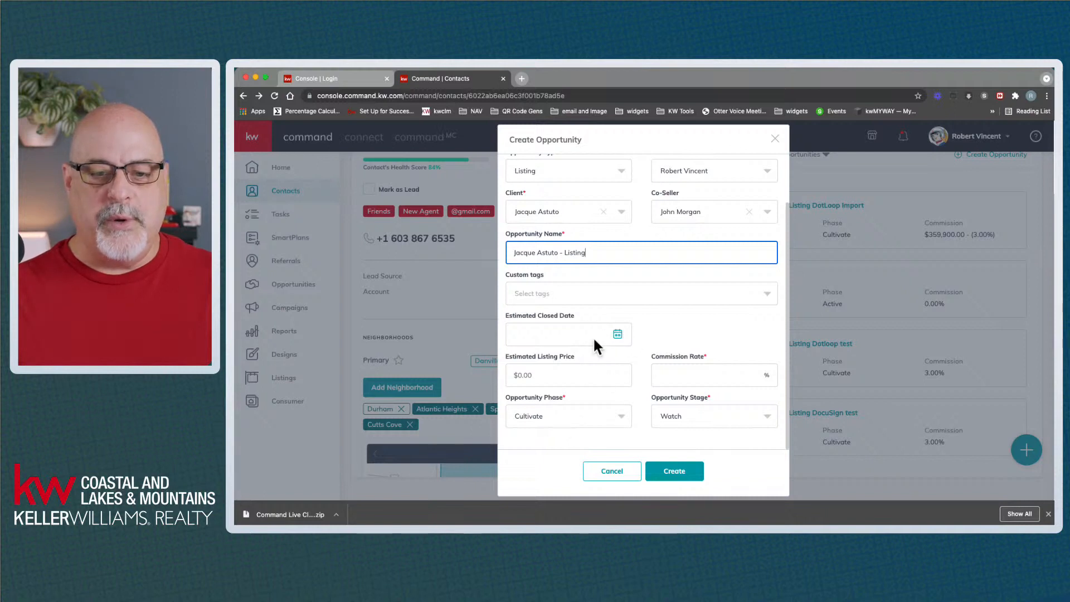
pyautogui.click(648, 331)
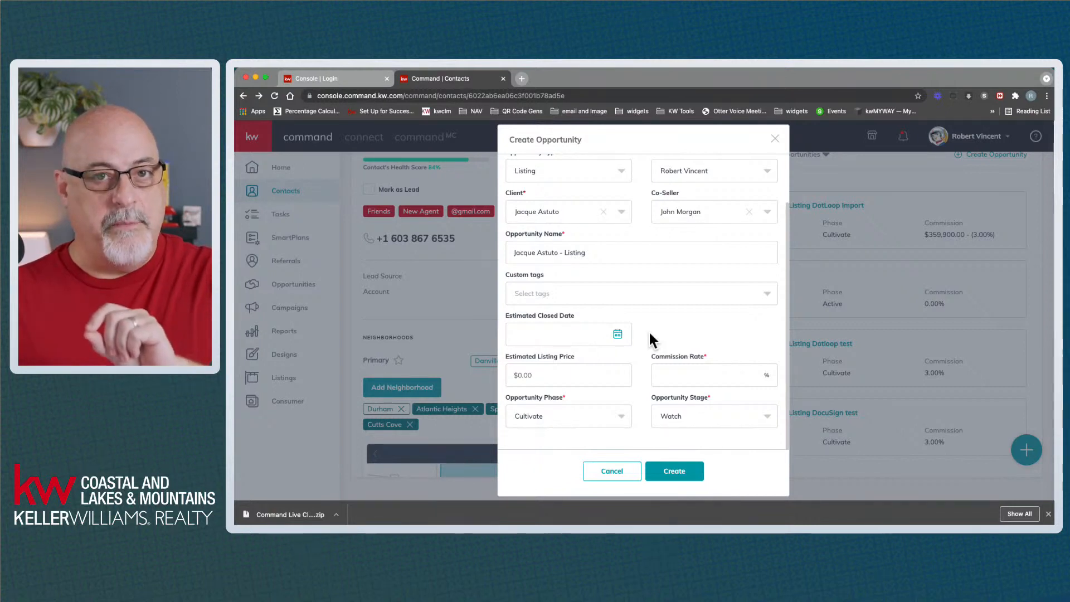
# Pick November 30, 2021 as the Estimated Closed Date from the calendar
pyautogui.click(617, 333)
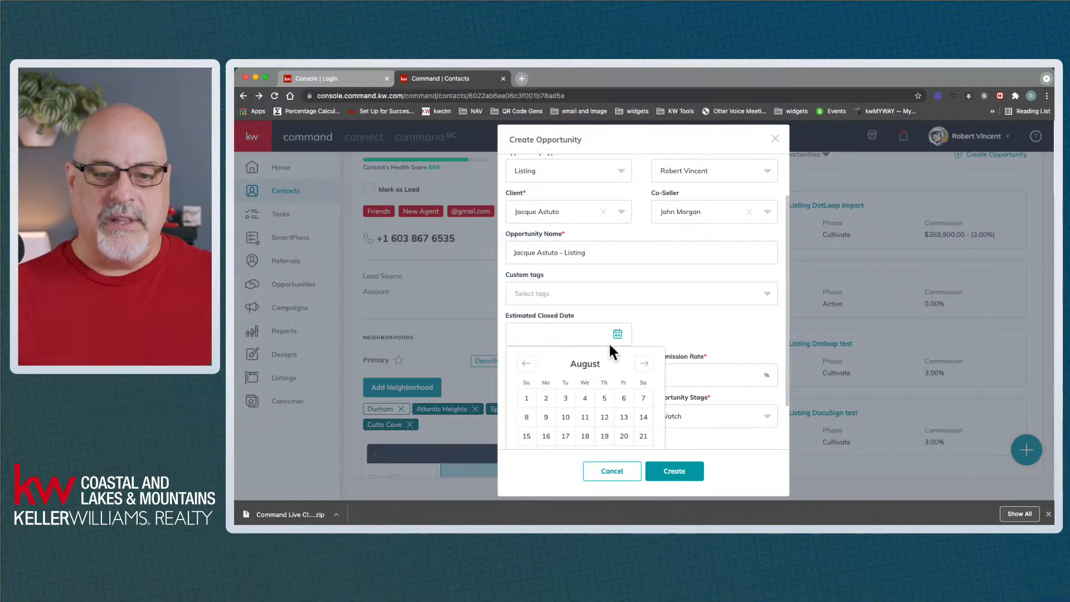
pyautogui.scroll(-2, 622, 382)
pyautogui.click(643, 305)
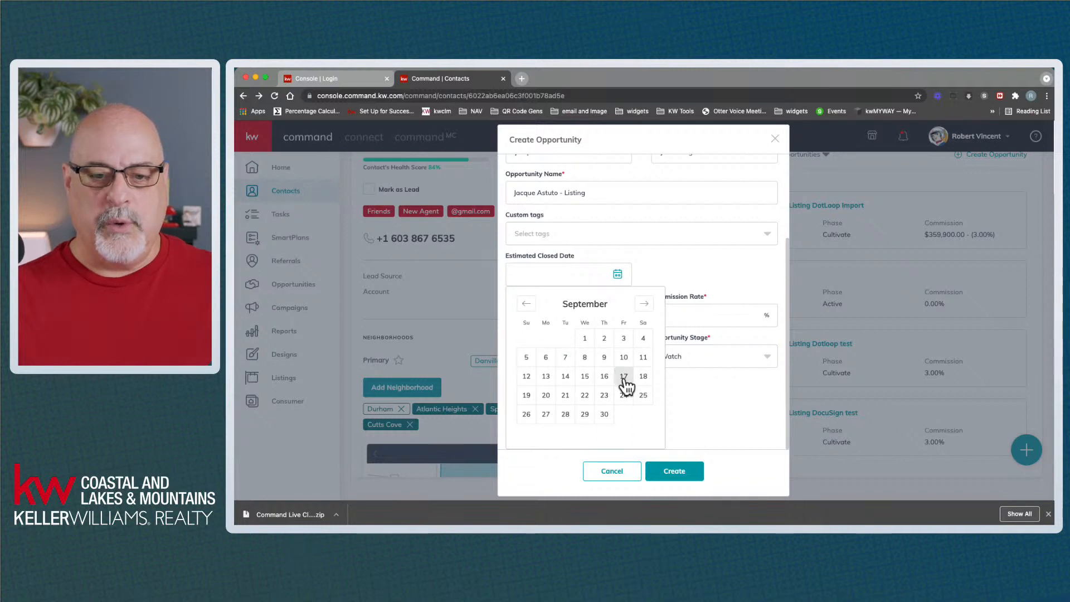
pyautogui.click(644, 304)
pyautogui.click(644, 304)
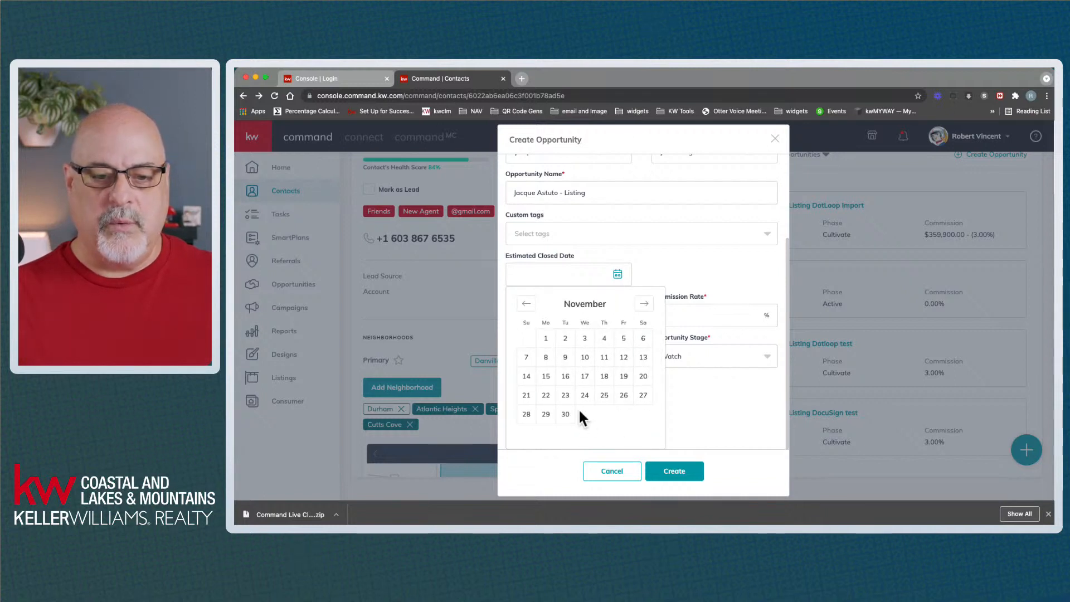
pyautogui.click(566, 414)
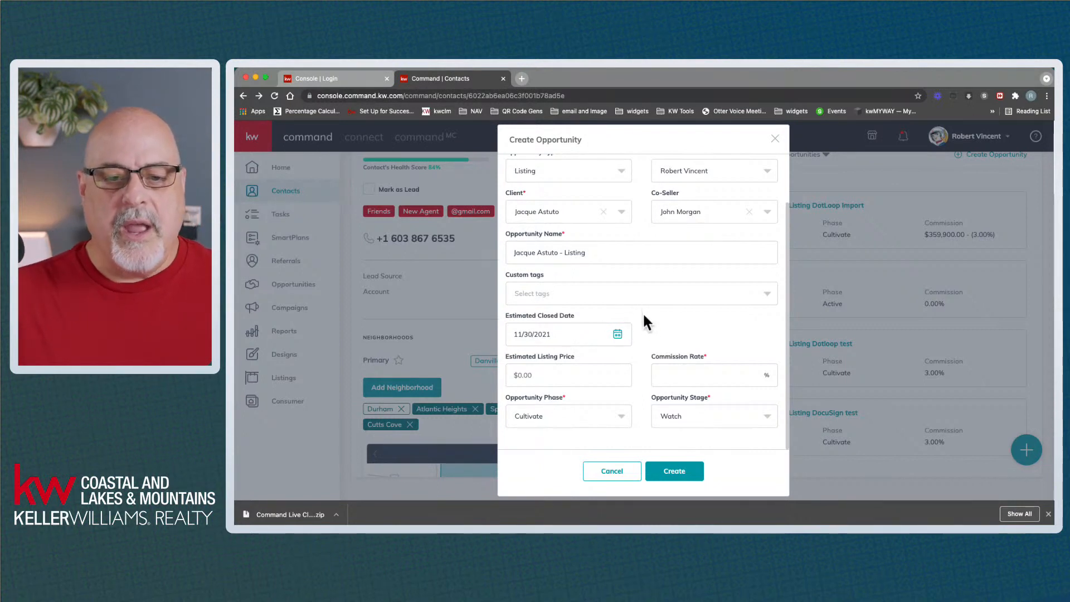
pyautogui.click(601, 372)
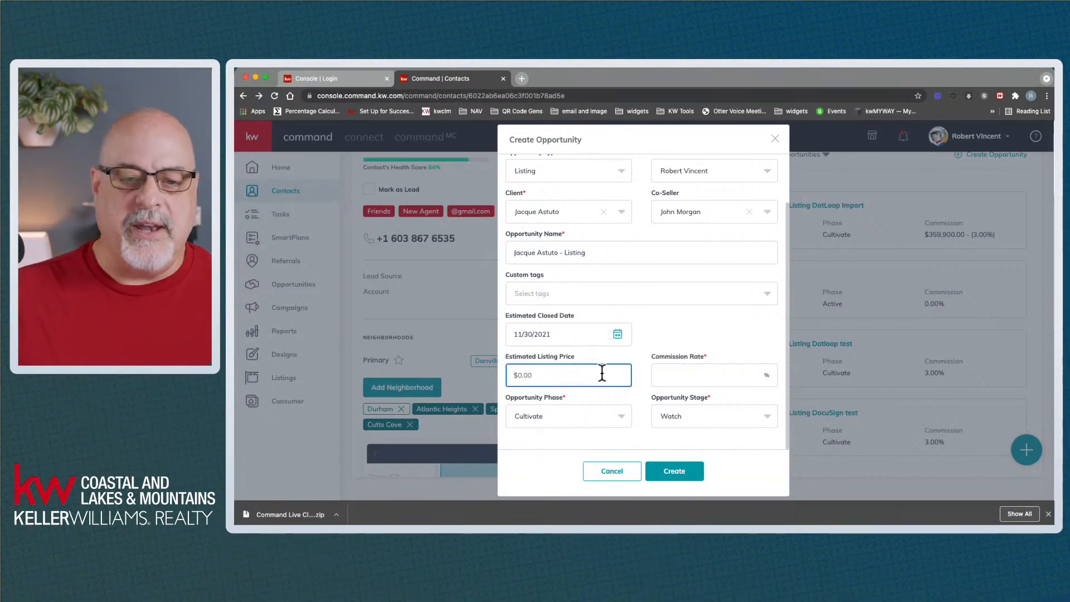
# Enter an estimated listing price of 500,000 and a commission rate of 3
pyautogui.write('500,000')
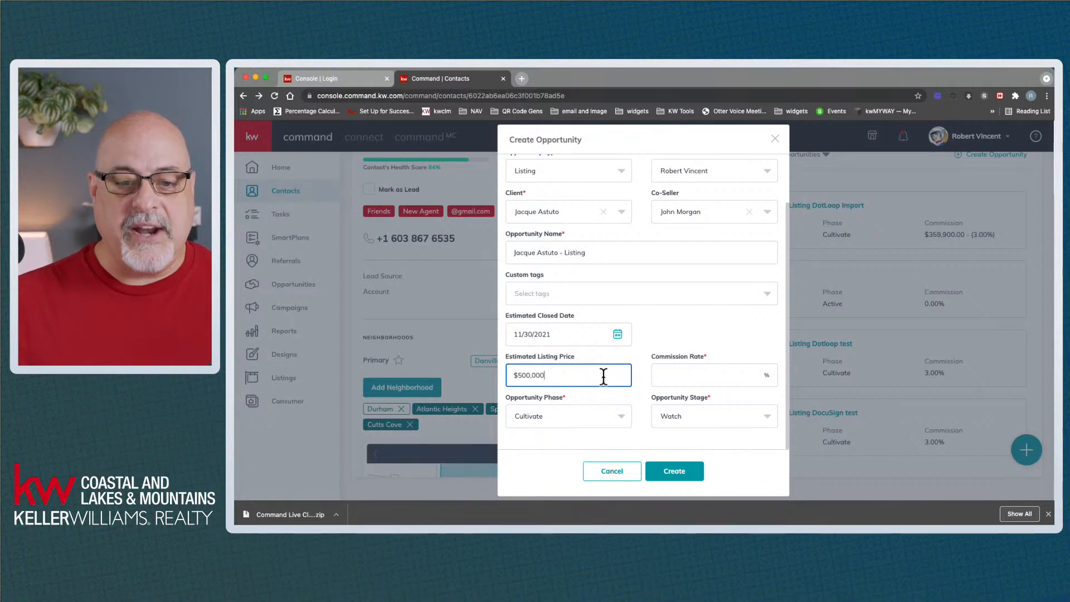
pyautogui.click(659, 328)
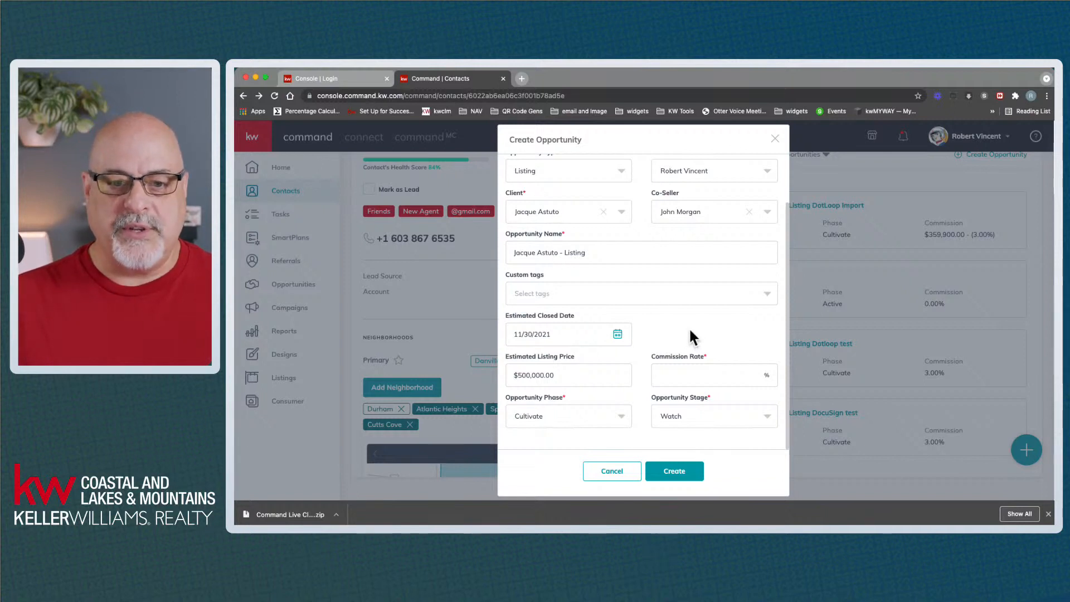
pyautogui.click(683, 378)
pyautogui.write('3')
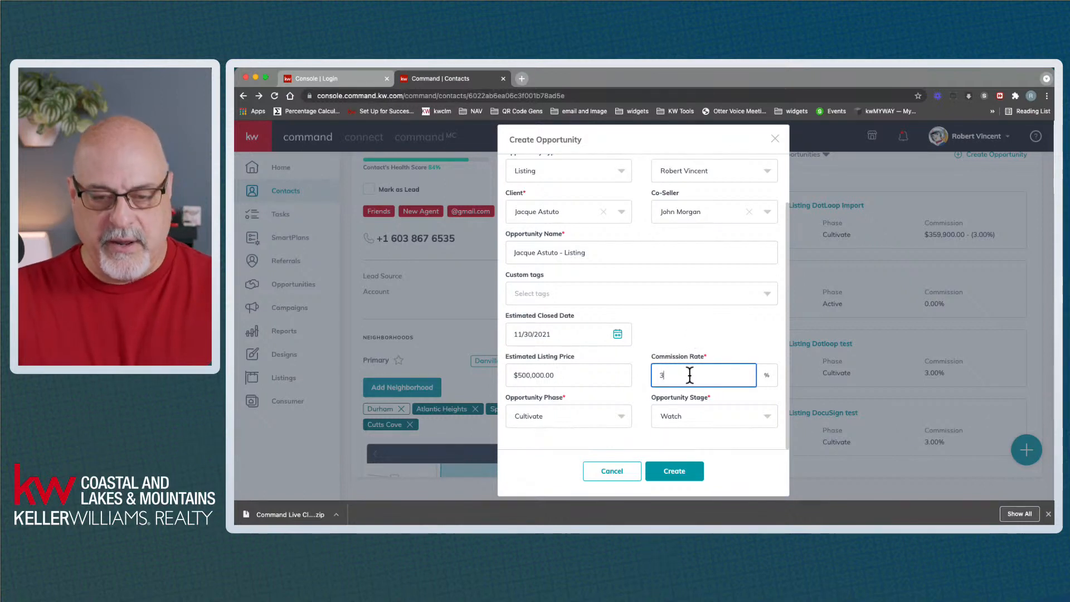
pyautogui.click(679, 311)
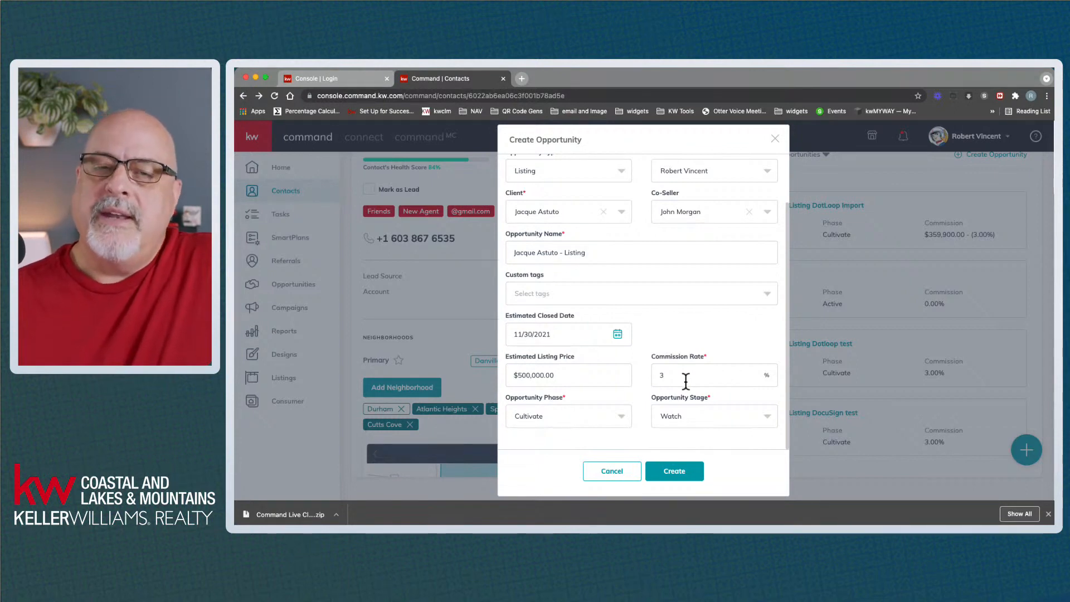
# Change the opportunity phase from Cultivate to Appointment and the stage from Watch to Scheduled
pyautogui.click(547, 414)
pyautogui.click(547, 413)
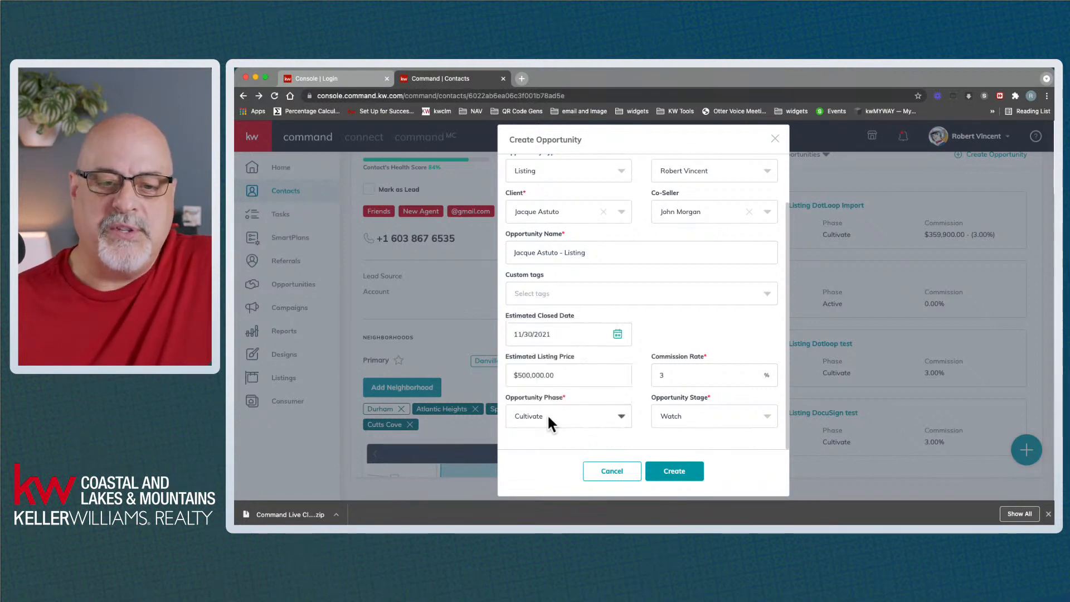
pyautogui.click(706, 417)
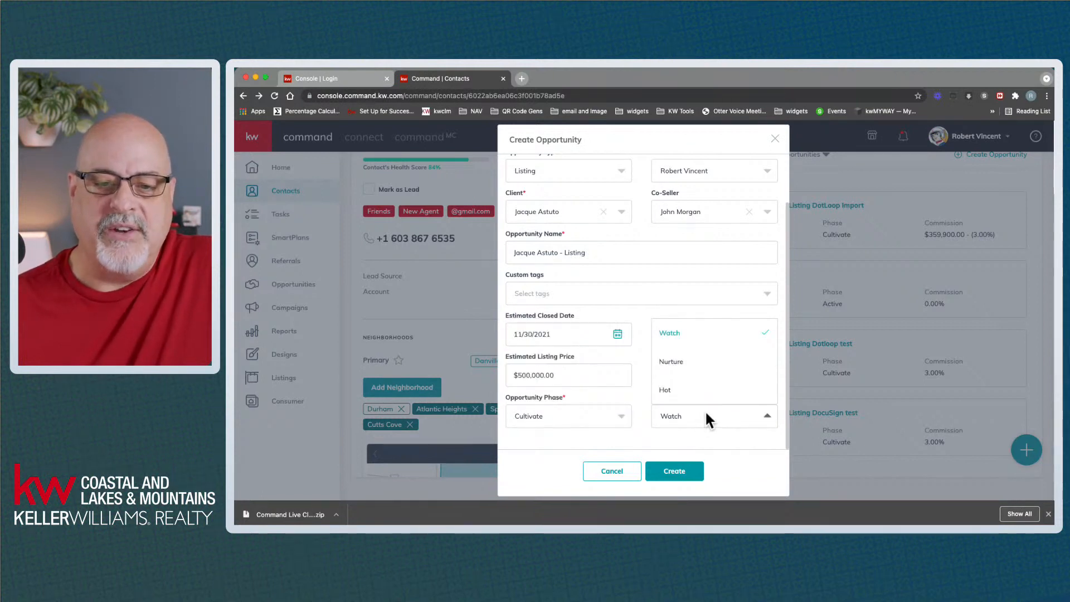
pyautogui.click(704, 414)
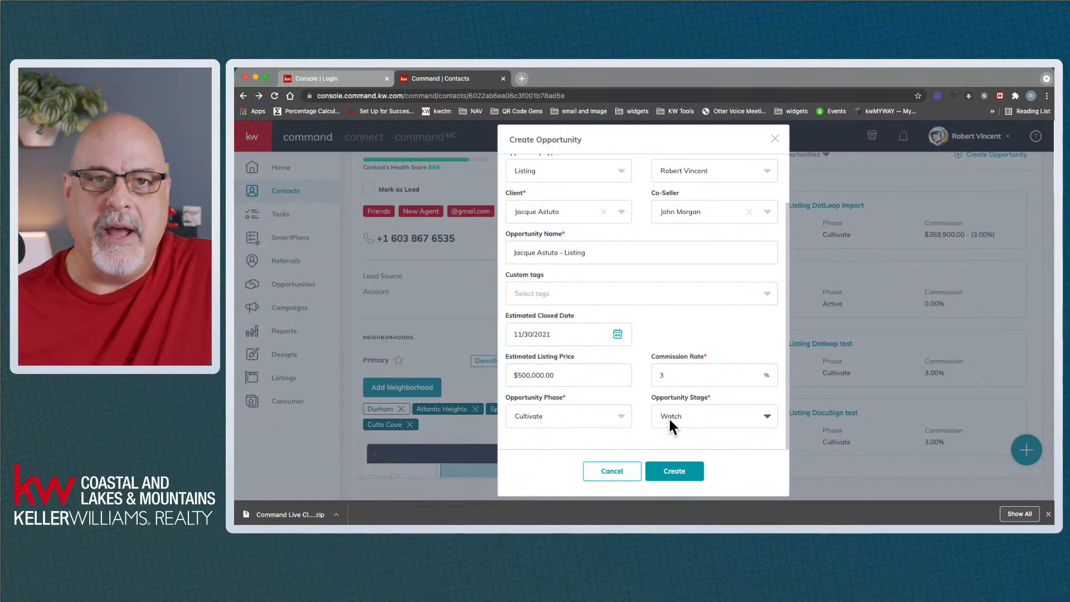
pyautogui.click(620, 419)
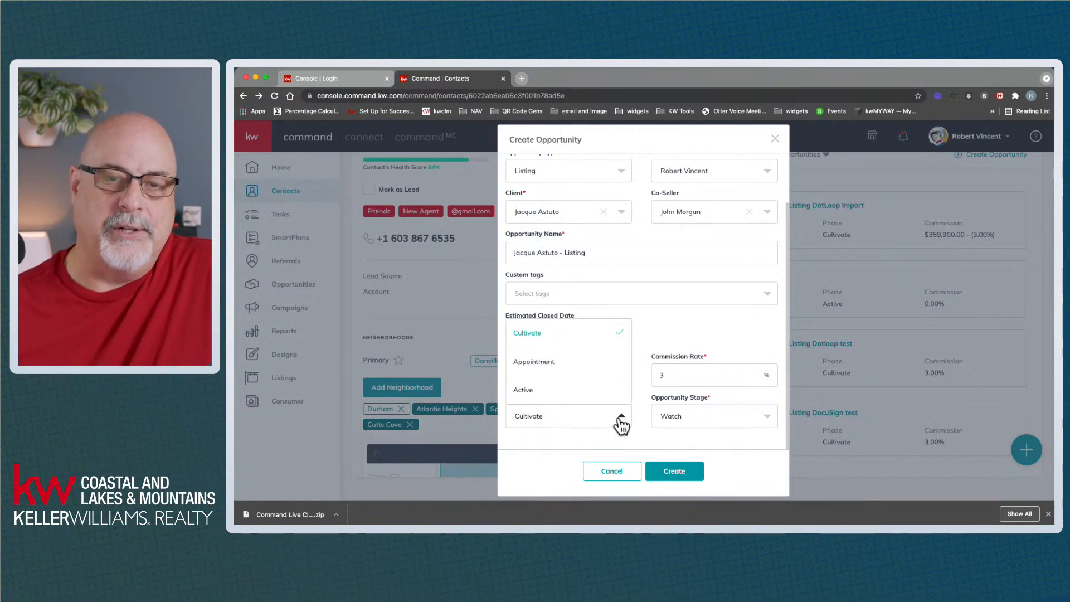
pyautogui.click(547, 364)
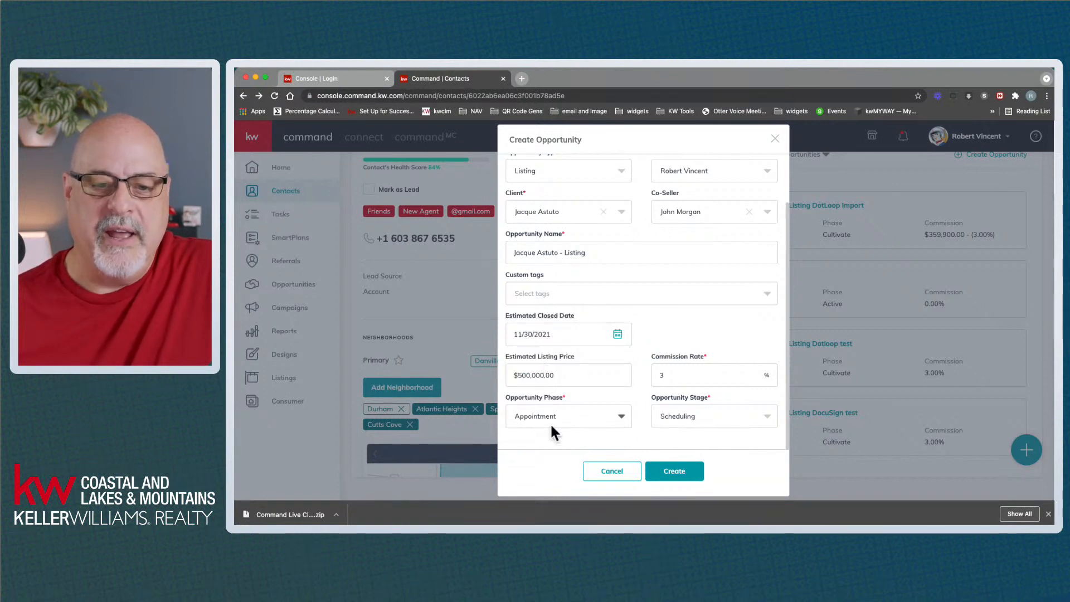
pyautogui.click(686, 418)
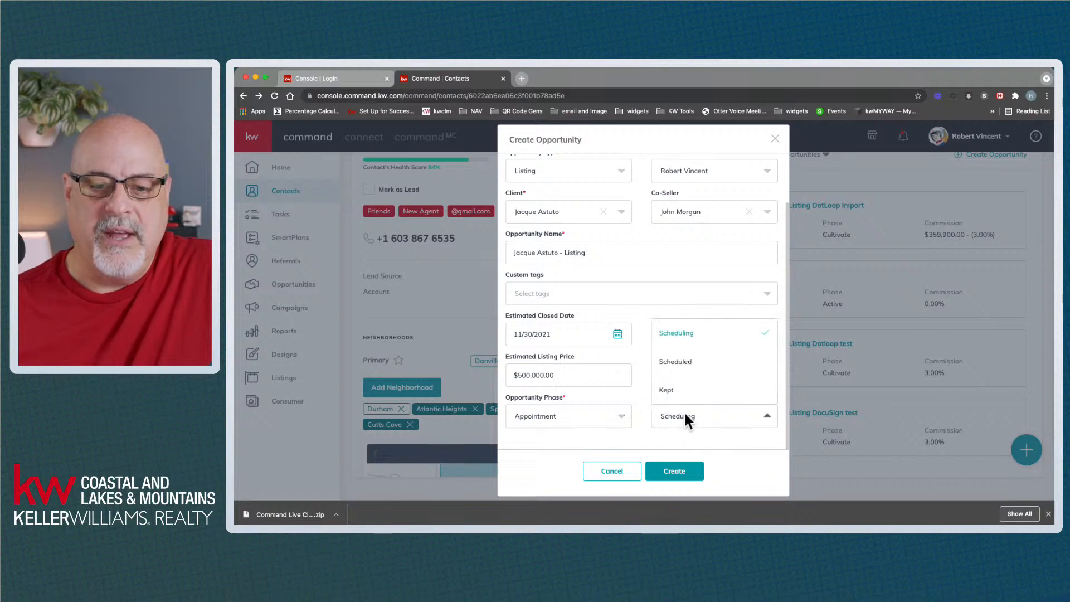
pyautogui.click(677, 363)
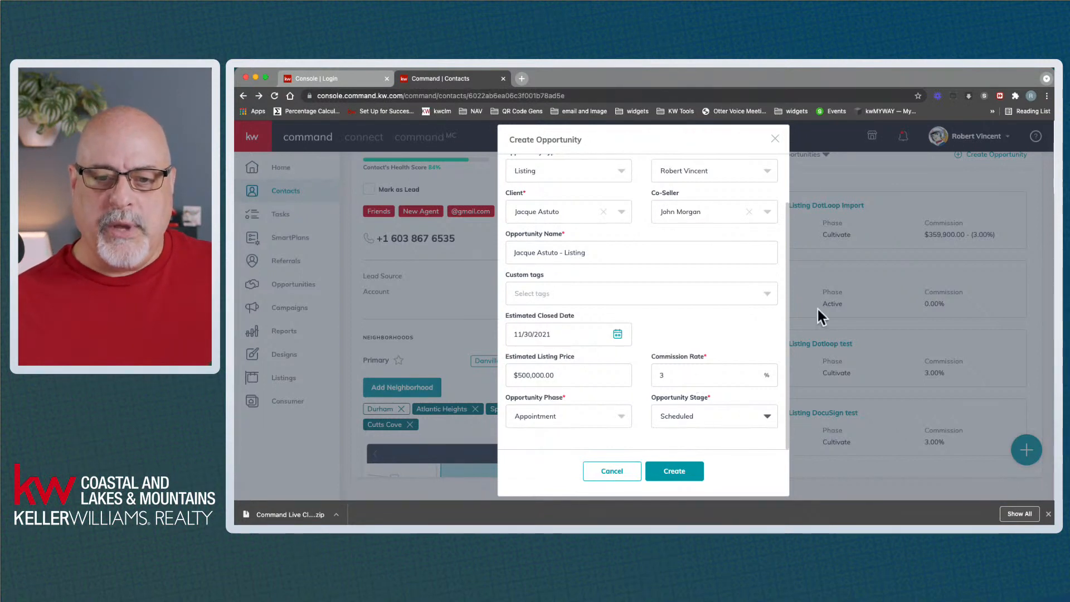
pyautogui.click(684, 473)
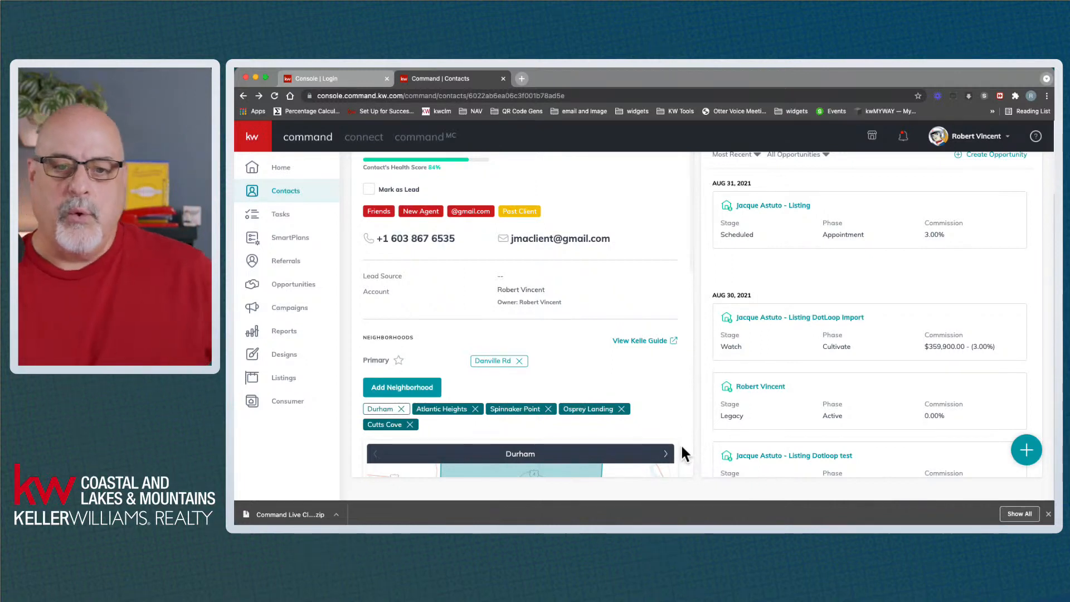
pyautogui.scroll(3, 760, 239)
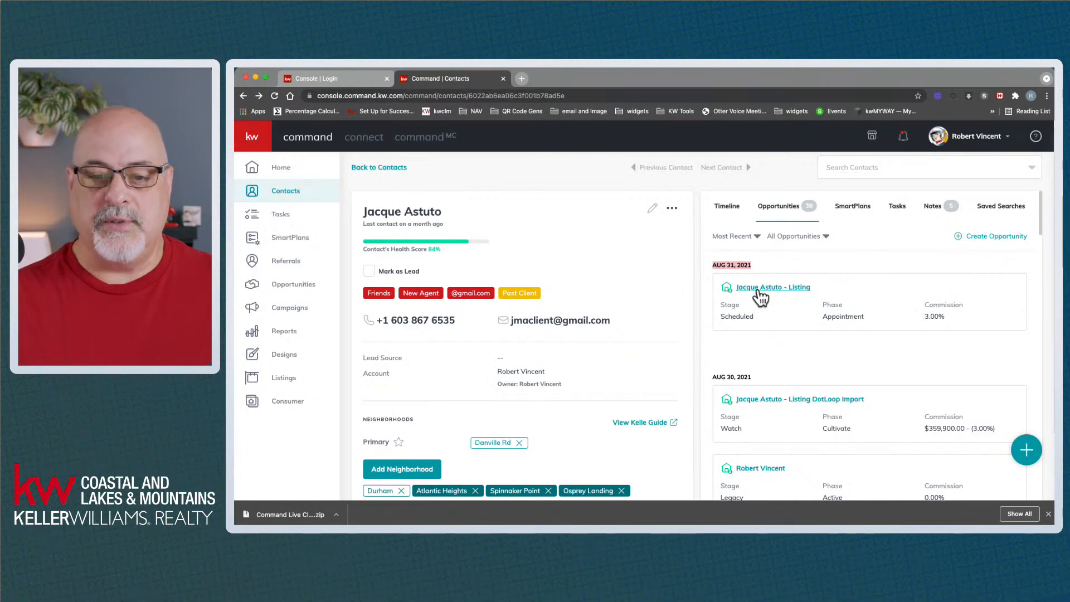
# Open the listing opportunity's details page and highlight its title and Opportunity Name value
pyautogui.click(761, 290)
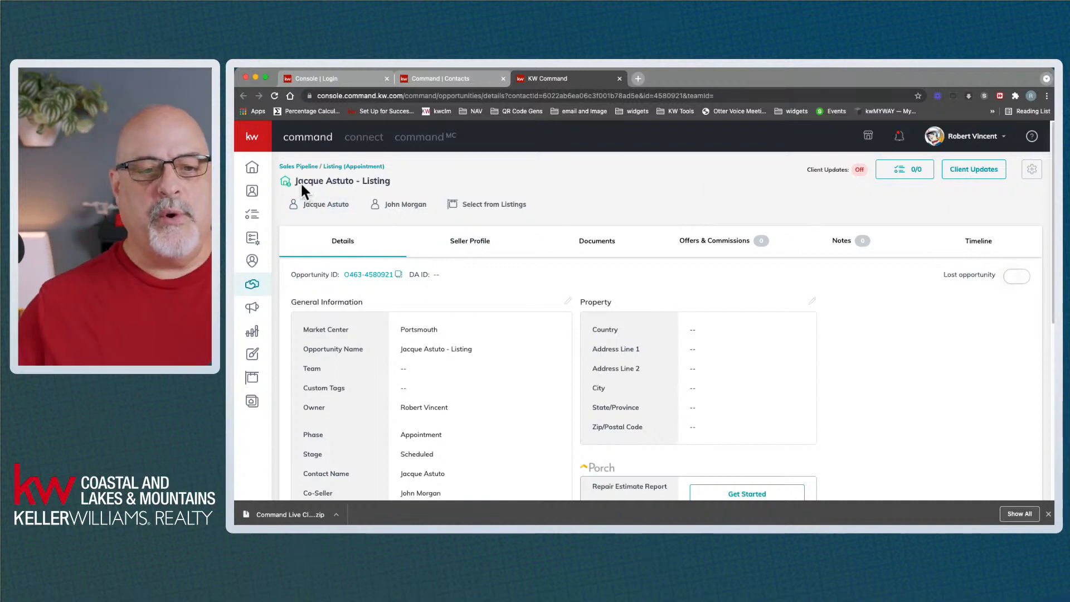
pyautogui.moveTo(294, 182); pyautogui.dragTo(389, 178)
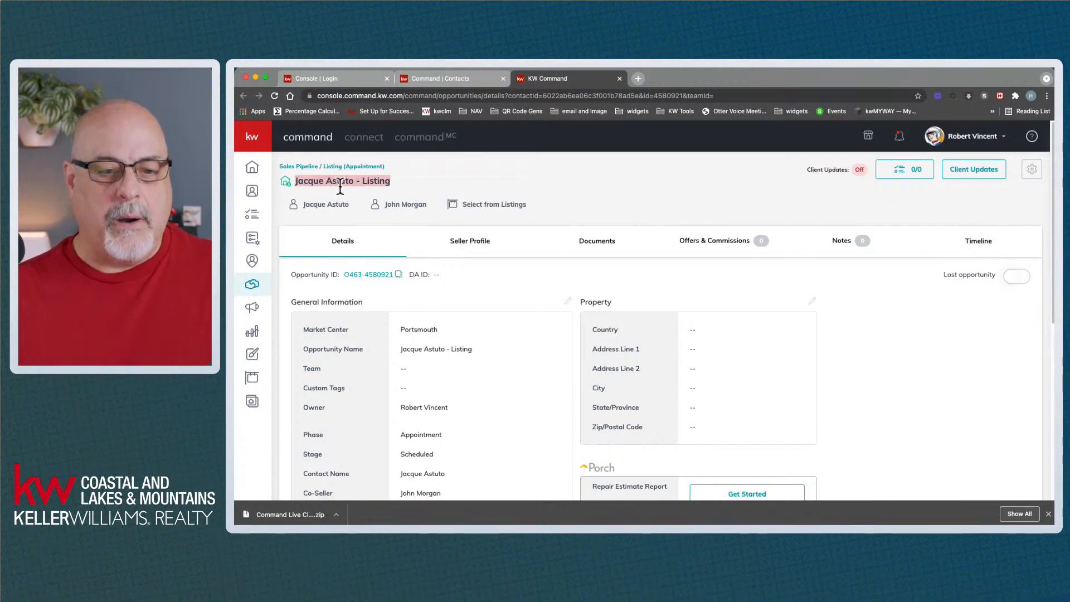
pyautogui.click(308, 349)
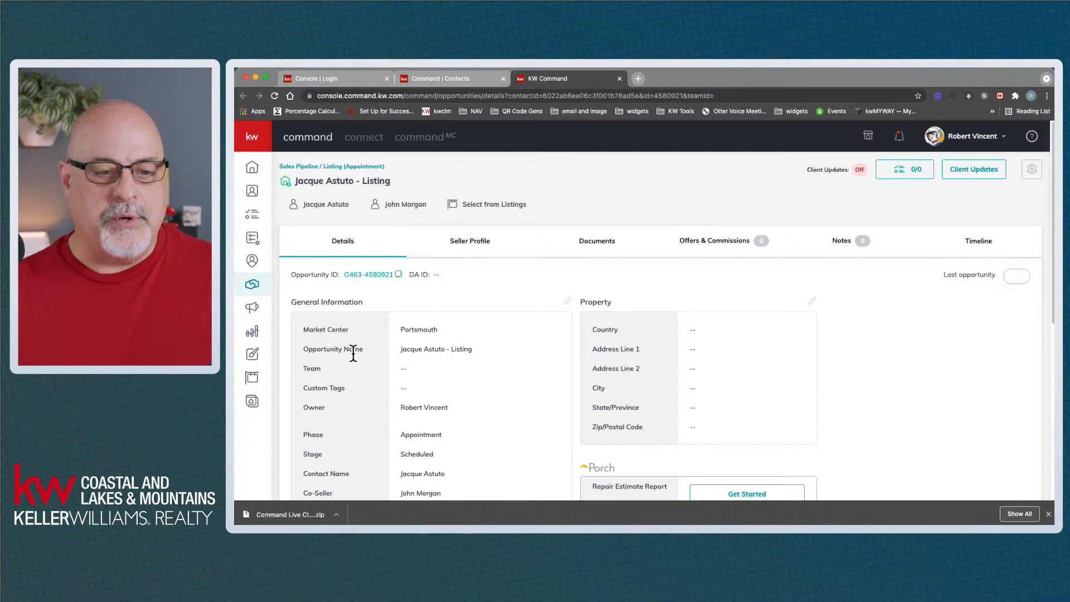
pyautogui.moveTo(364, 349); pyautogui.dragTo(301, 351)
pyautogui.moveTo(401, 348); pyautogui.dragTo(472, 352)
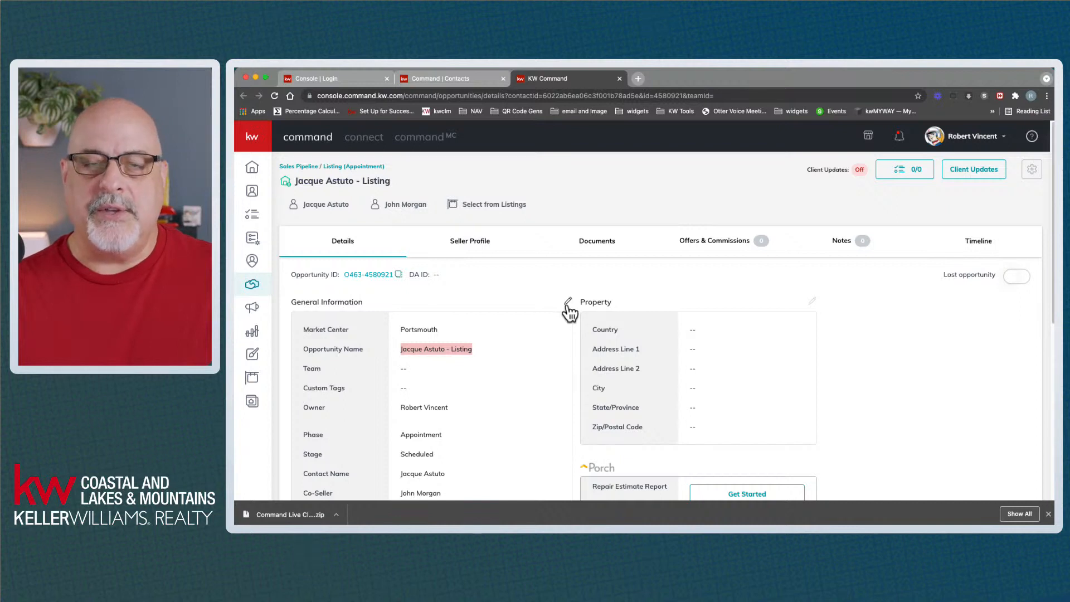
pyautogui.click(482, 346)
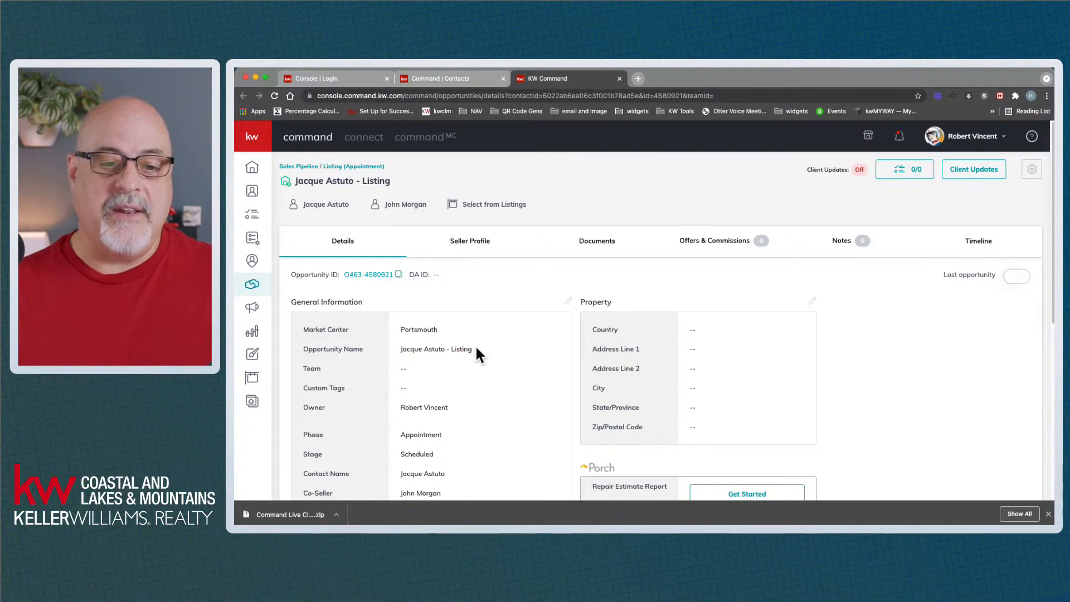
pyautogui.moveTo(424, 352); pyautogui.dragTo(399, 352)
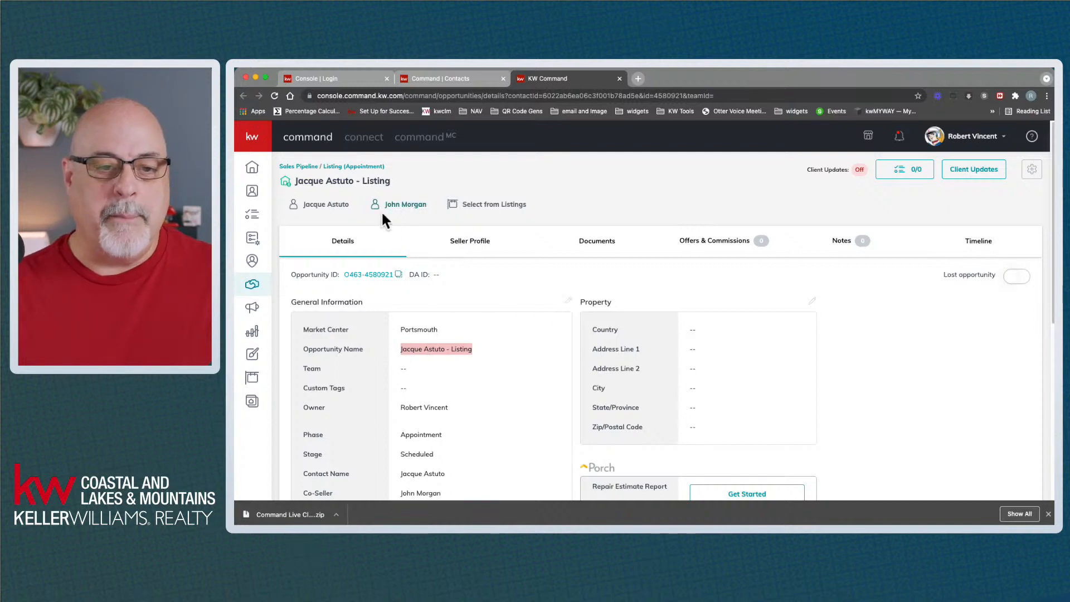
# Highlight the title's first word and 'Listing', then display the client's contact card
pyautogui.doubleClick(312, 181)
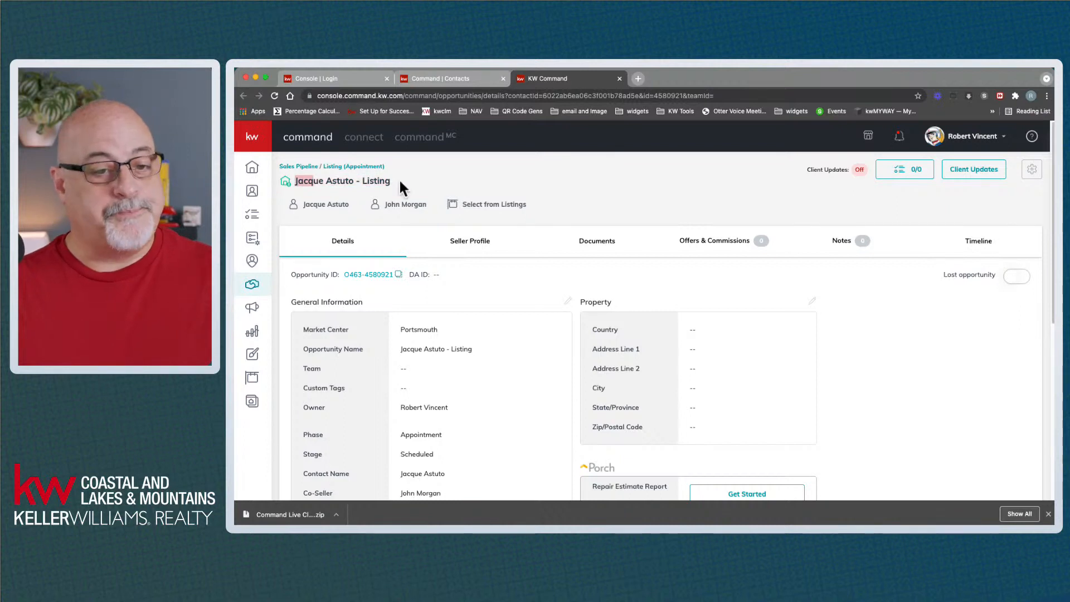
pyautogui.click(399, 179)
pyautogui.doubleClick(375, 181)
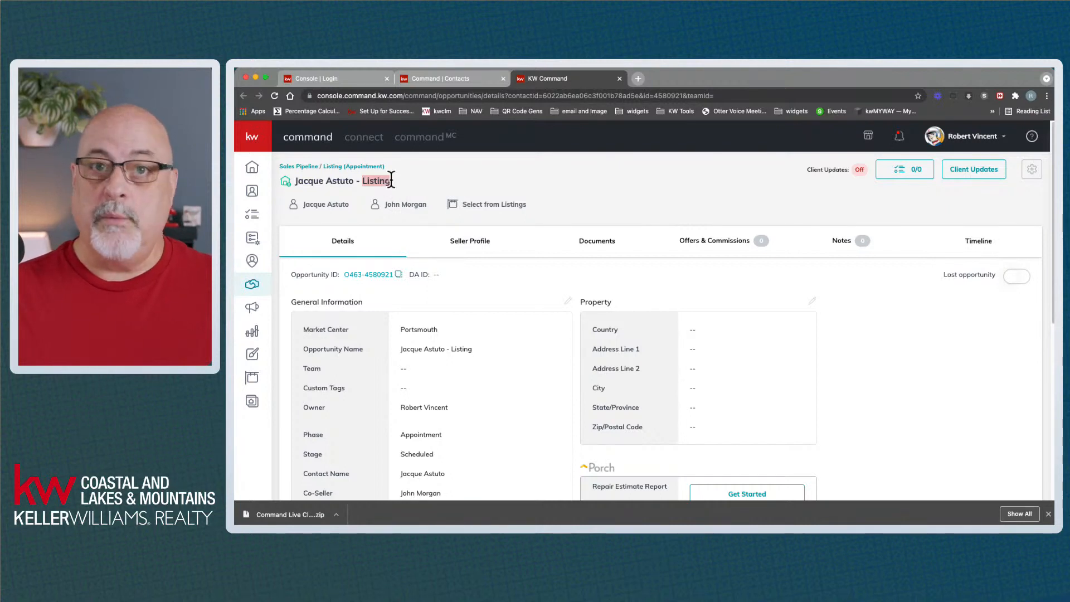
pyautogui.click(416, 176)
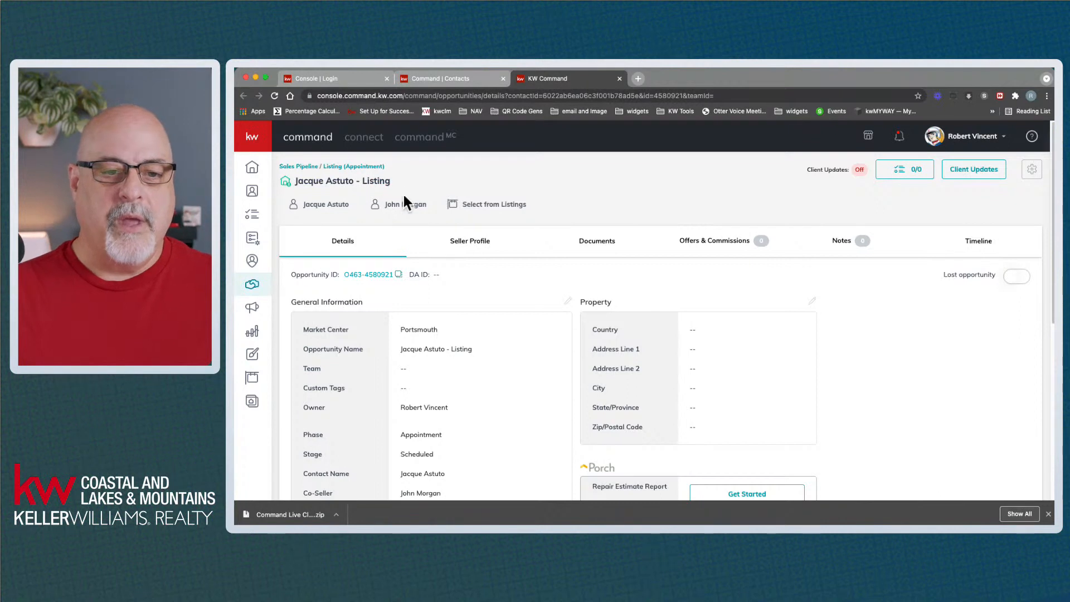
pyautogui.click(309, 207)
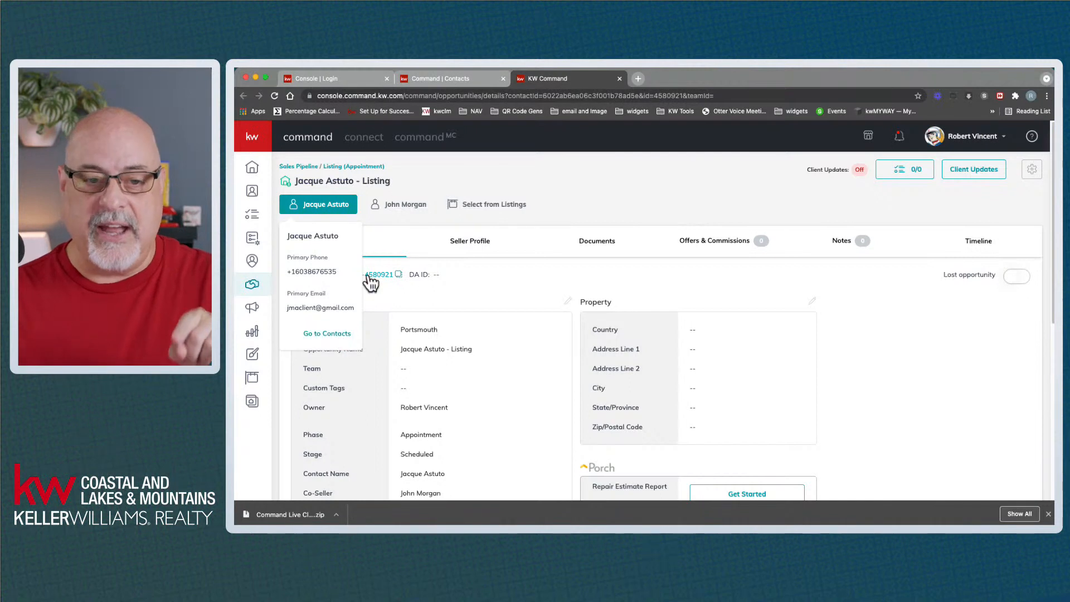
pyautogui.moveTo(410, 213)
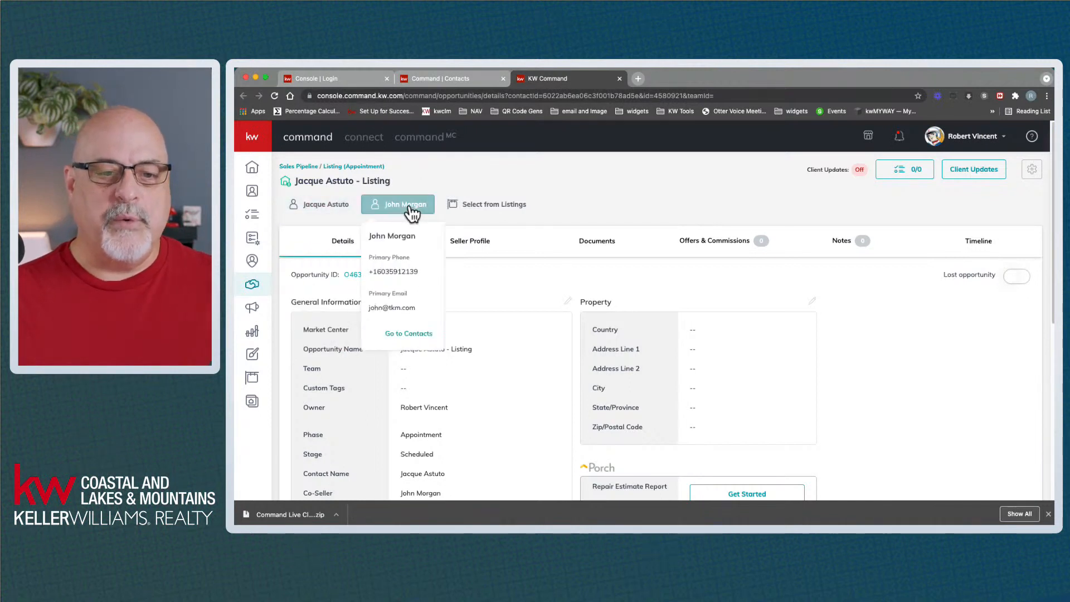
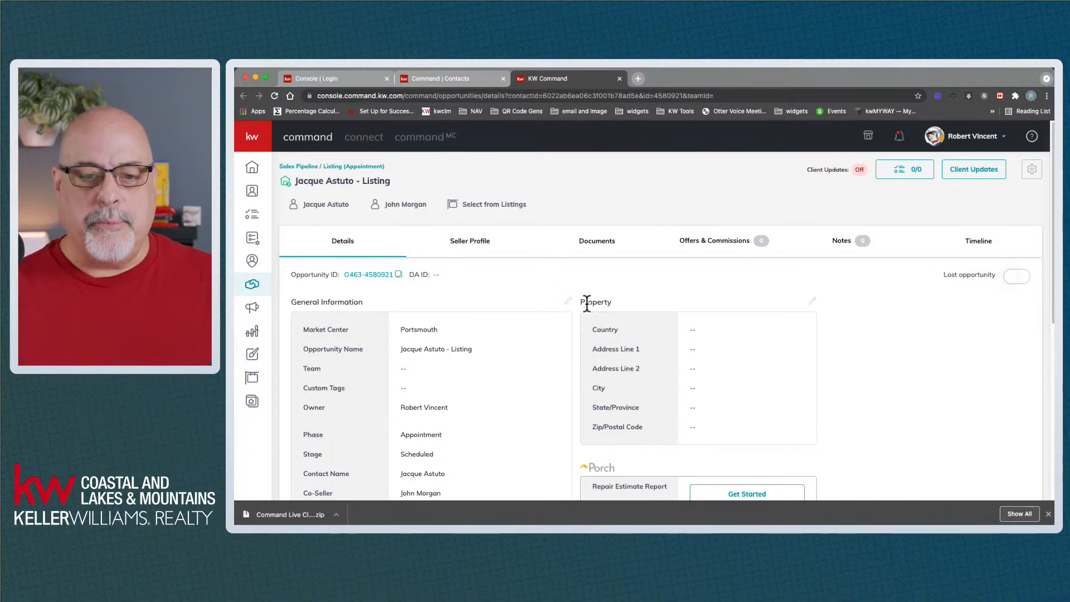
# Open the listing's Edit Property Information dialog, whose address fields are still empty
pyautogui.moveTo(585, 301); pyautogui.dragTo(693, 381)
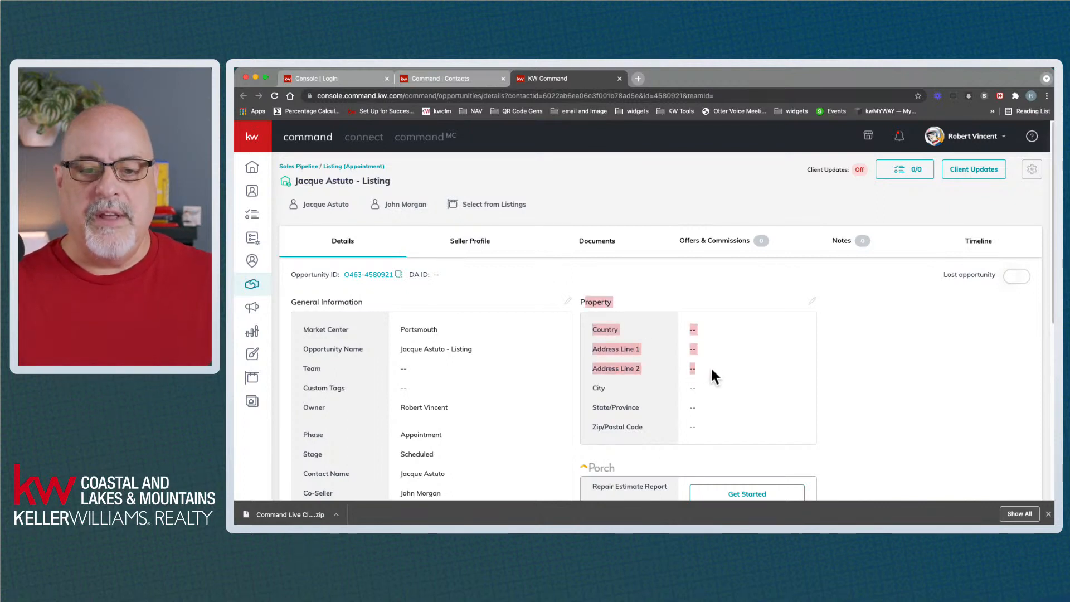
pyautogui.click(712, 370)
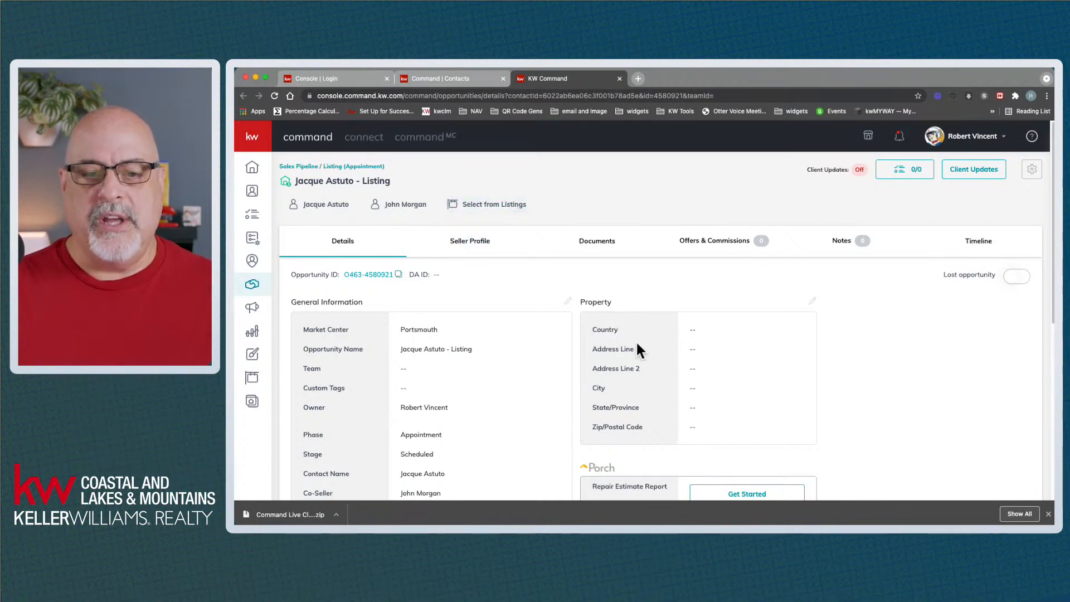
pyautogui.click(813, 301)
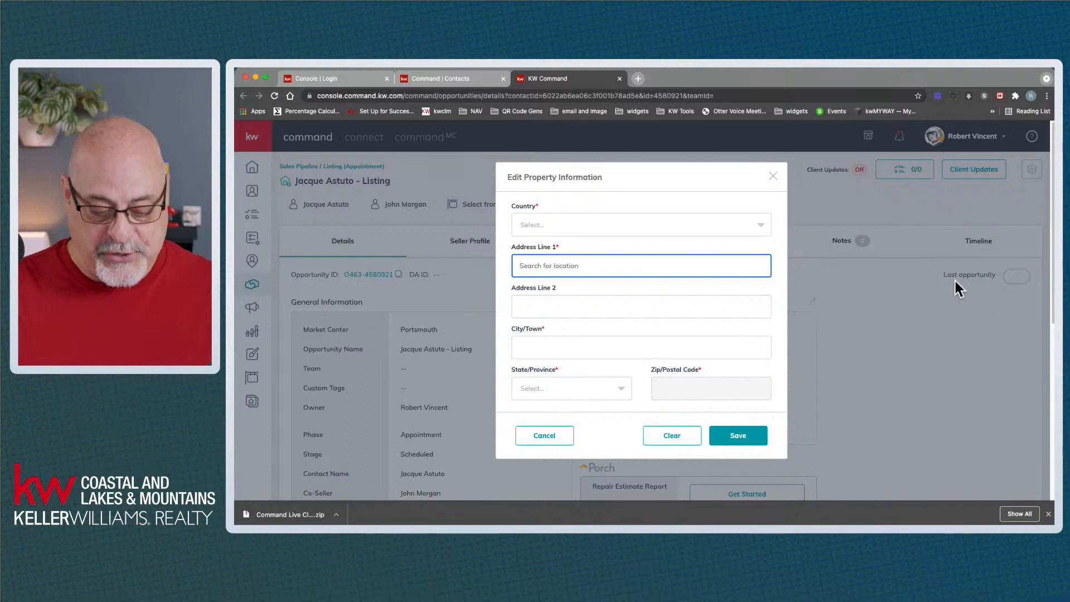
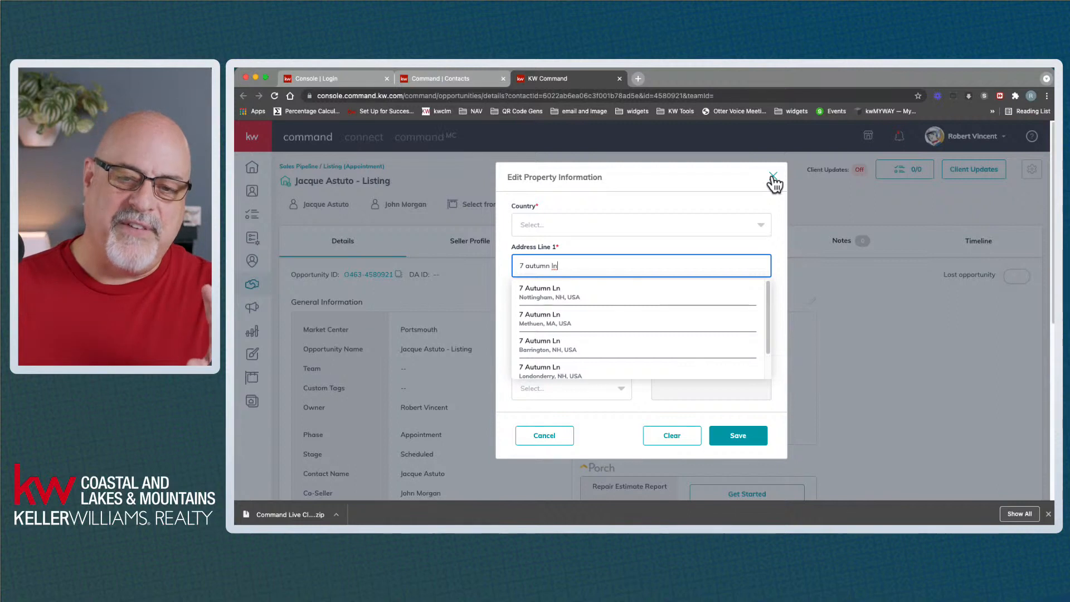
pyautogui.click(567, 297)
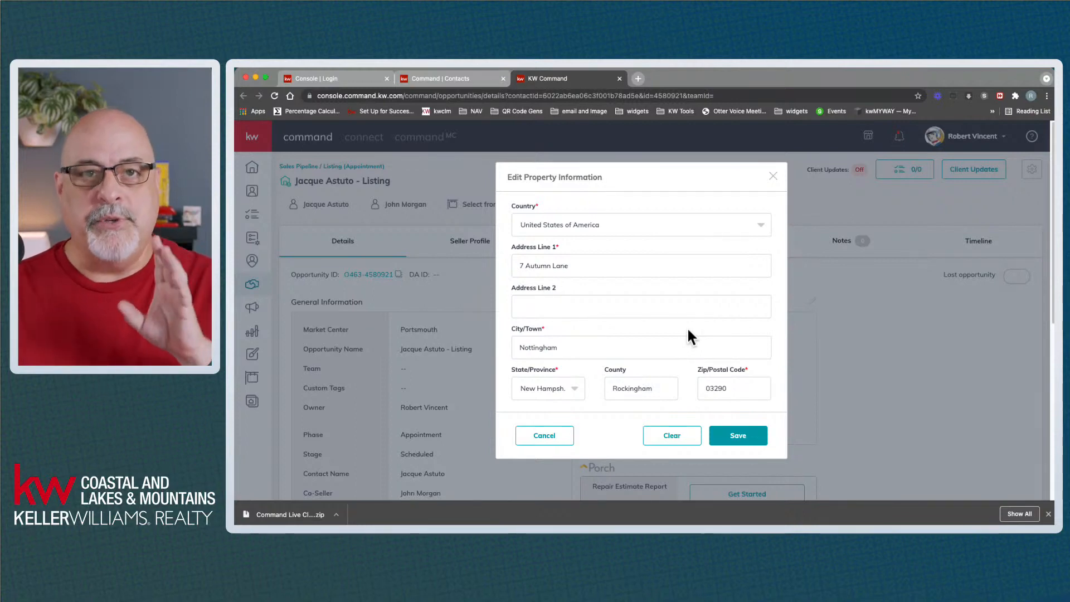
pyautogui.click(738, 436)
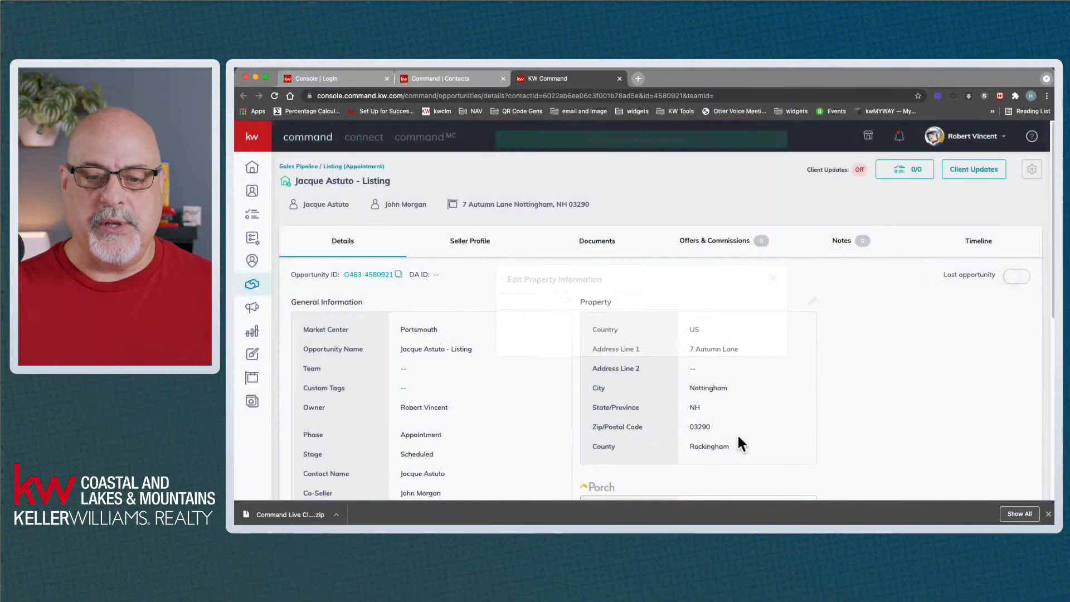
# From the linked property card, start editing the property and expand the Show listings filter
pyautogui.moveTo(691, 324); pyautogui.dragTo(747, 435)
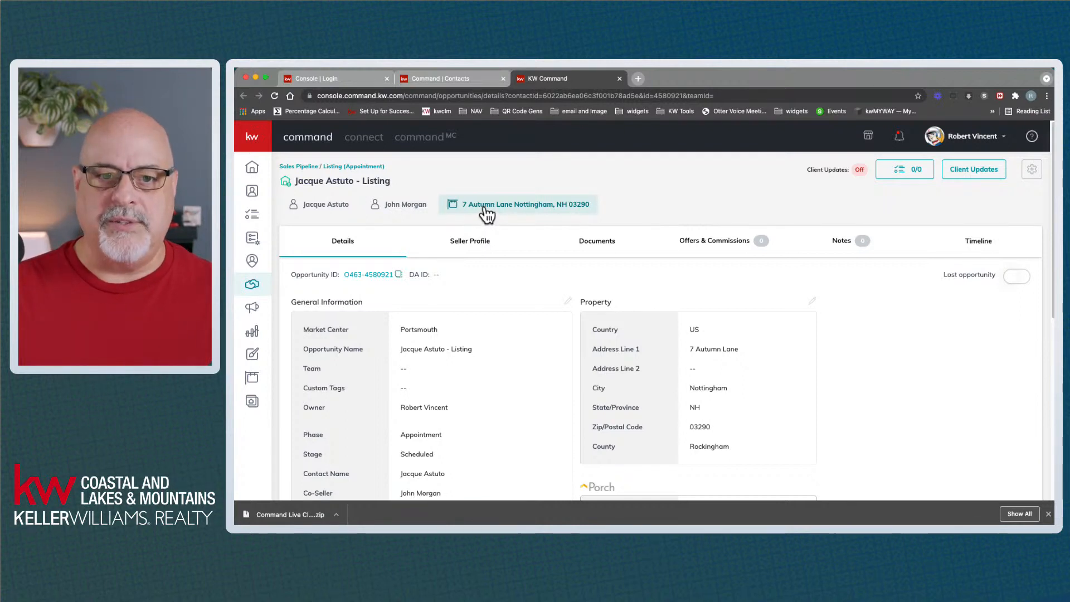
pyautogui.click(488, 215)
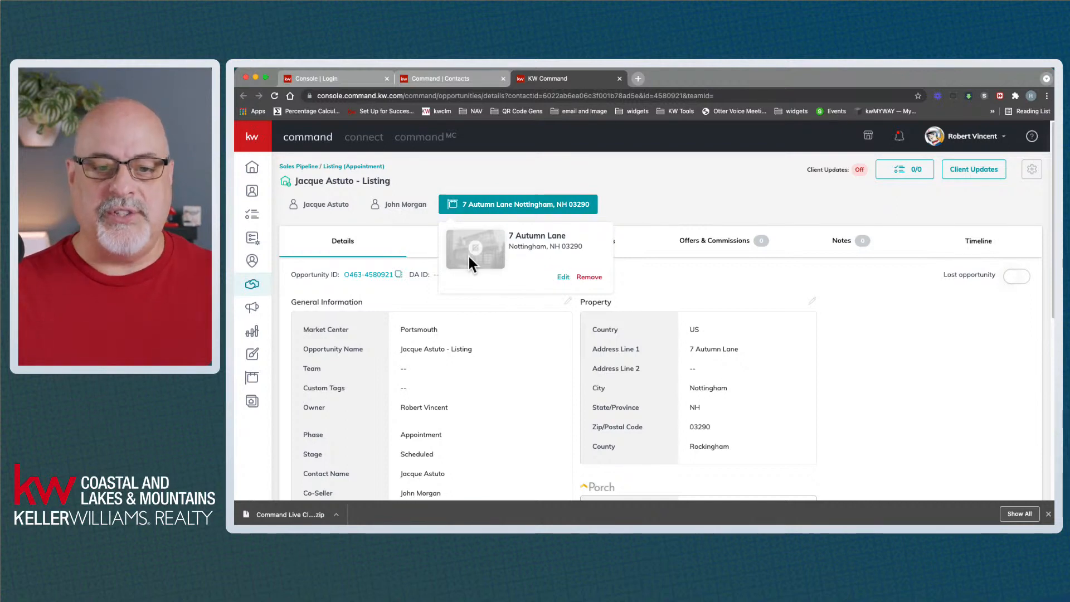
pyautogui.click(564, 278)
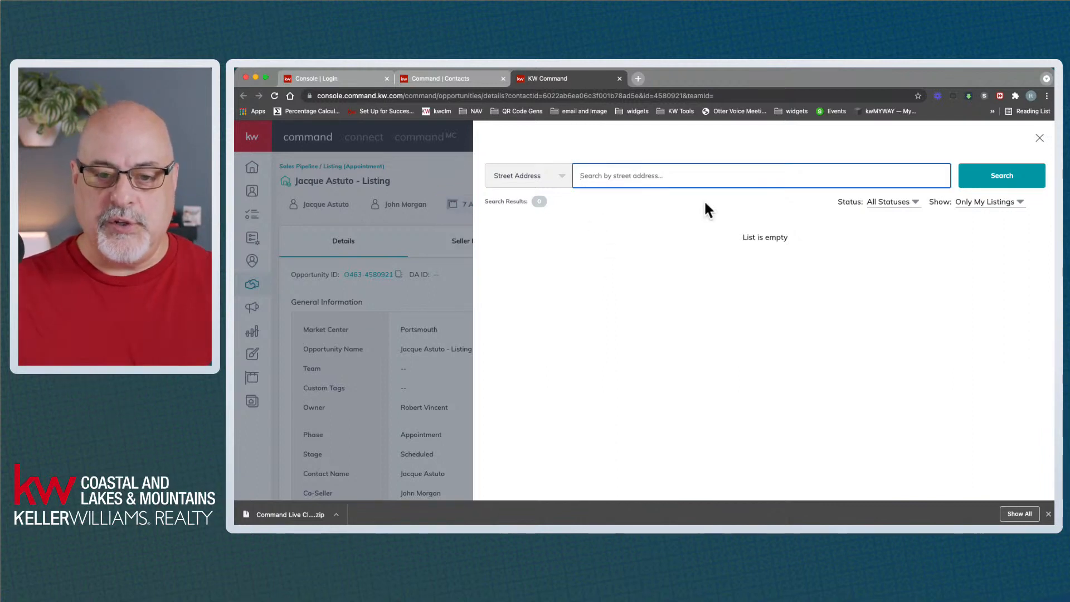
pyautogui.click(1003, 209)
pyautogui.click(982, 220)
pyautogui.click(694, 179)
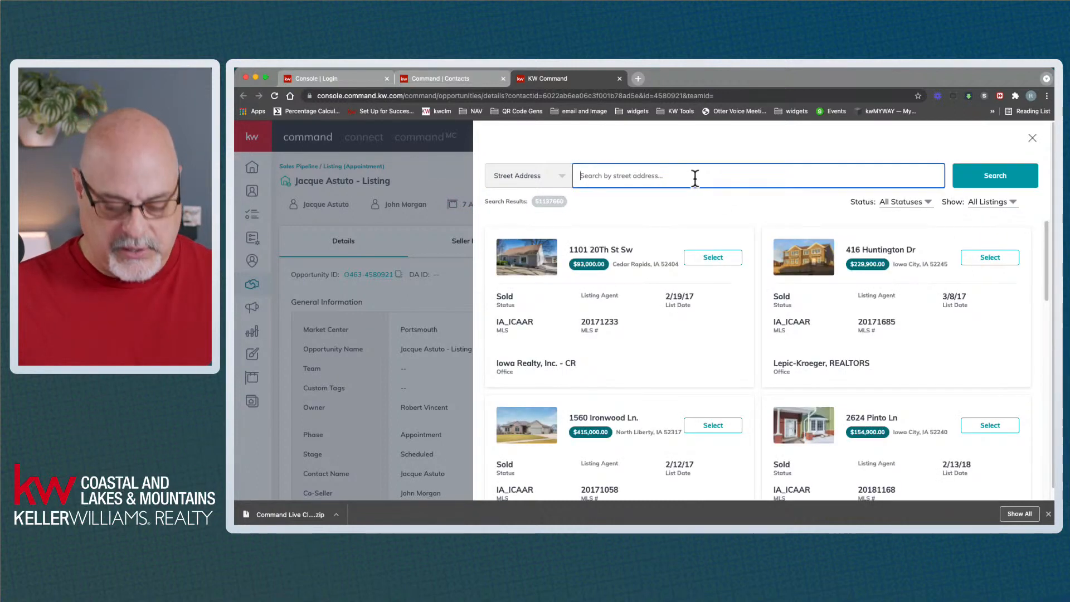
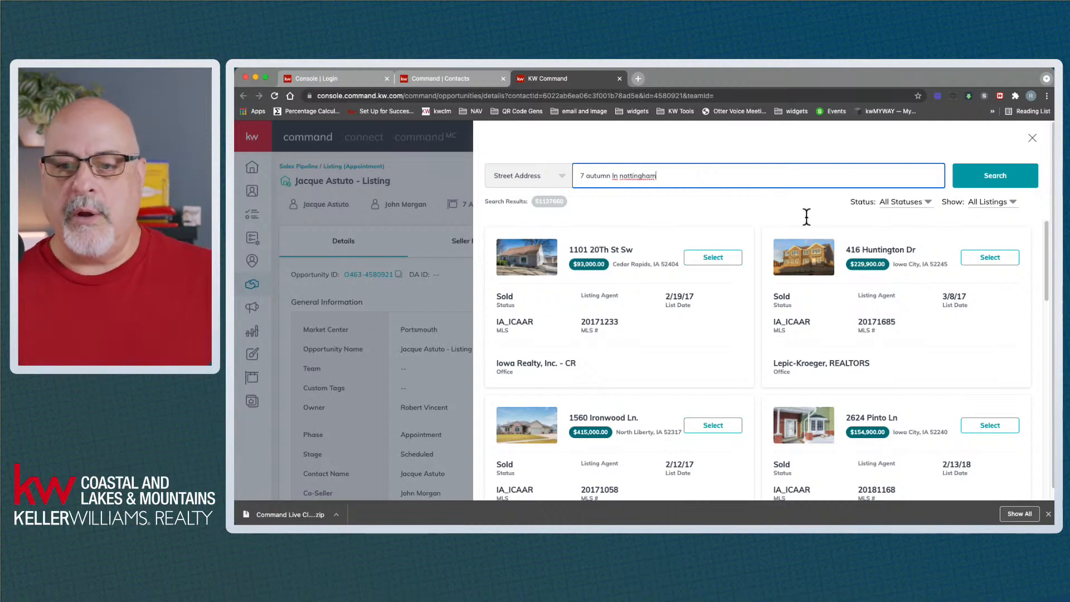
pyautogui.click(984, 168)
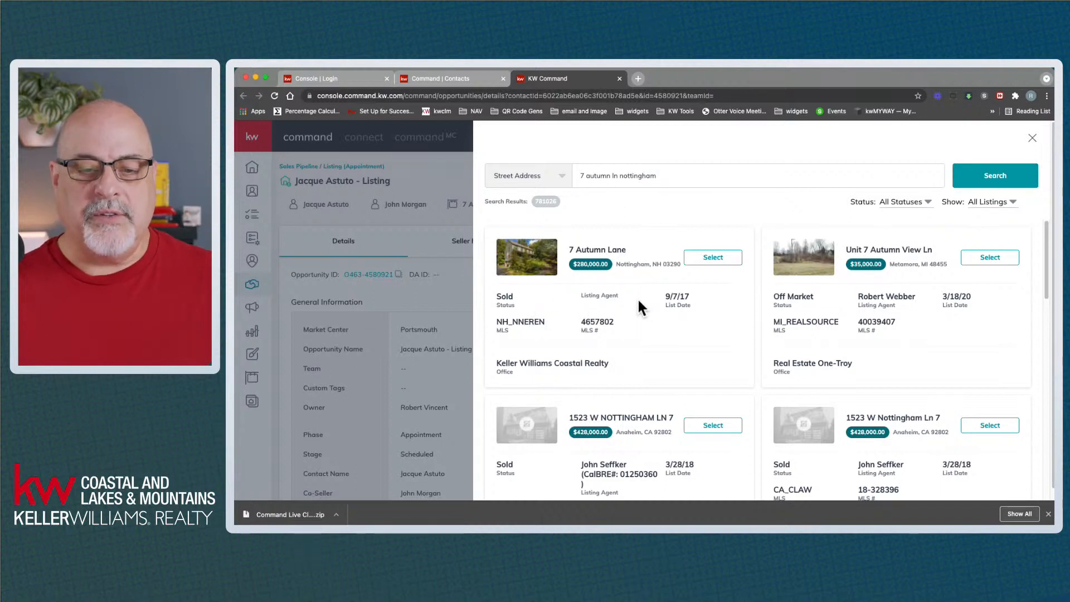
pyautogui.moveTo(582, 322); pyautogui.dragTo(617, 322)
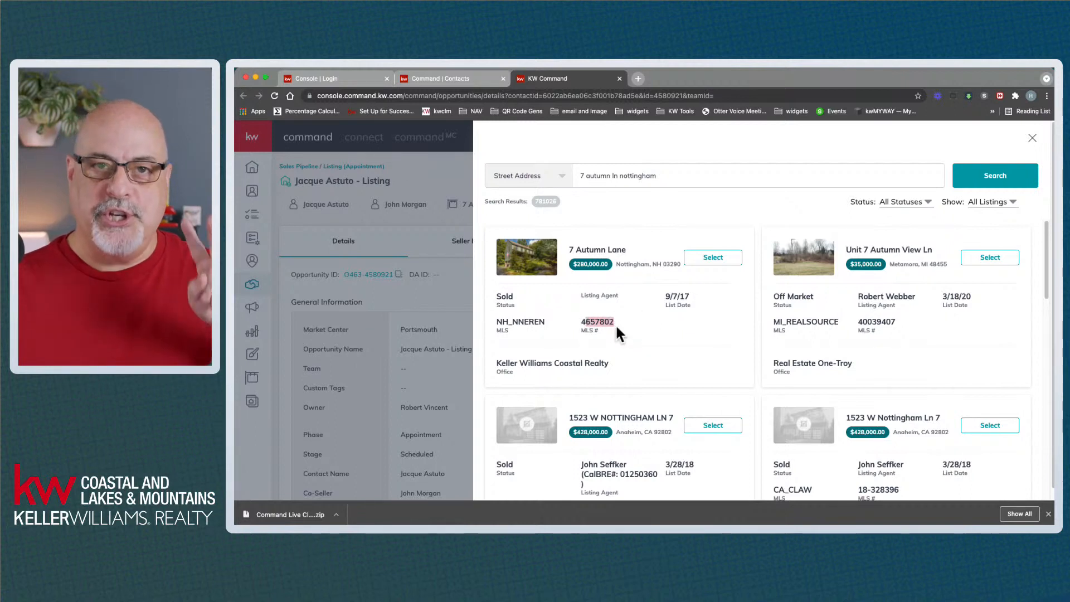
pyautogui.click(713, 258)
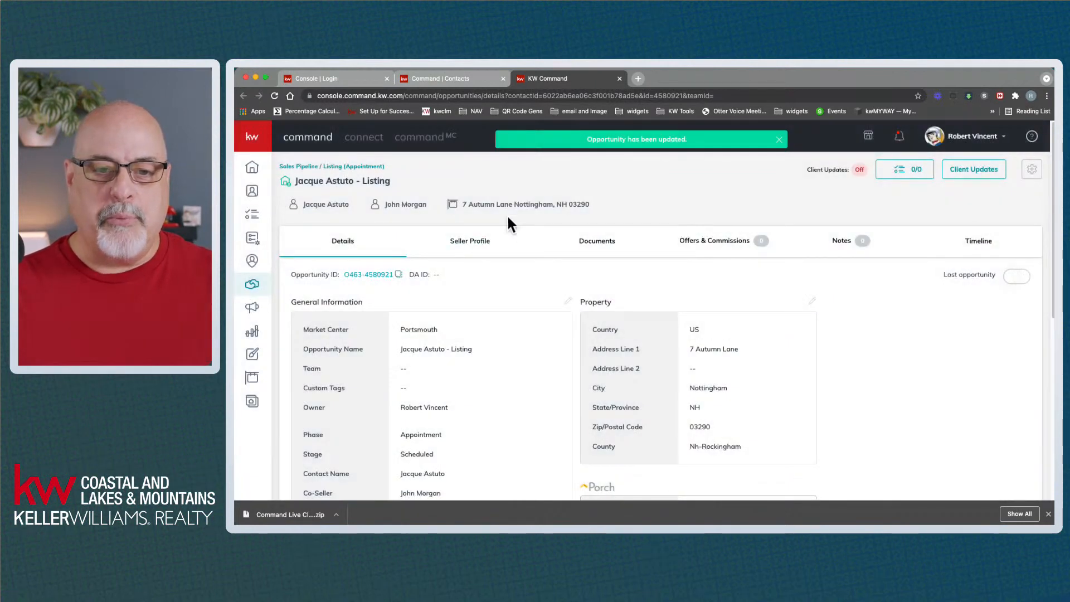
# Review the property card and current opportunity name, then open Edit General Information
pyautogui.click(501, 210)
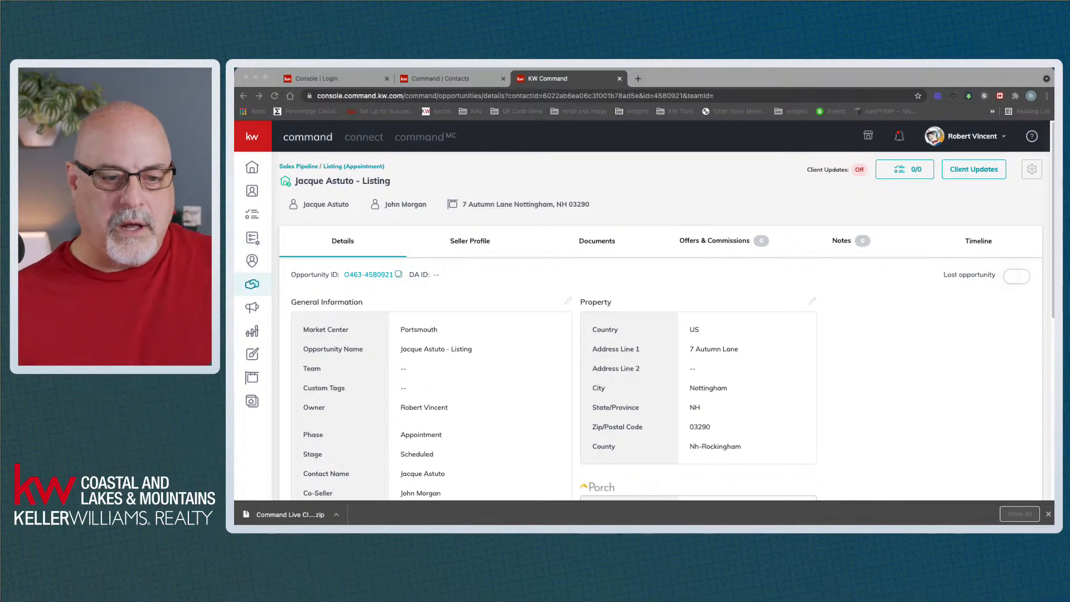
pyautogui.click(638, 82)
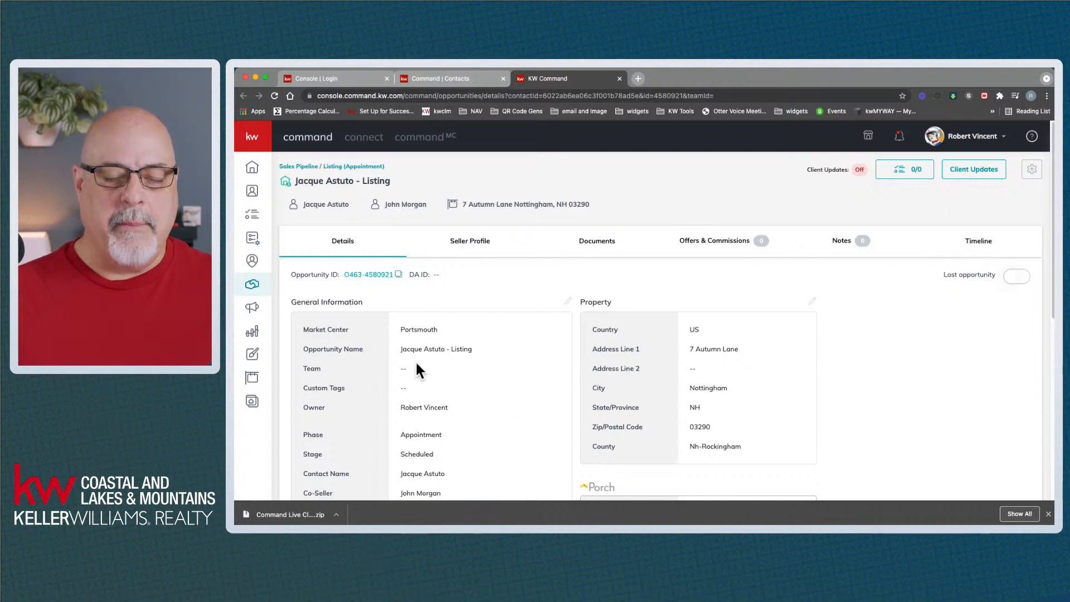
pyautogui.moveTo(401, 350); pyautogui.dragTo(472, 349)
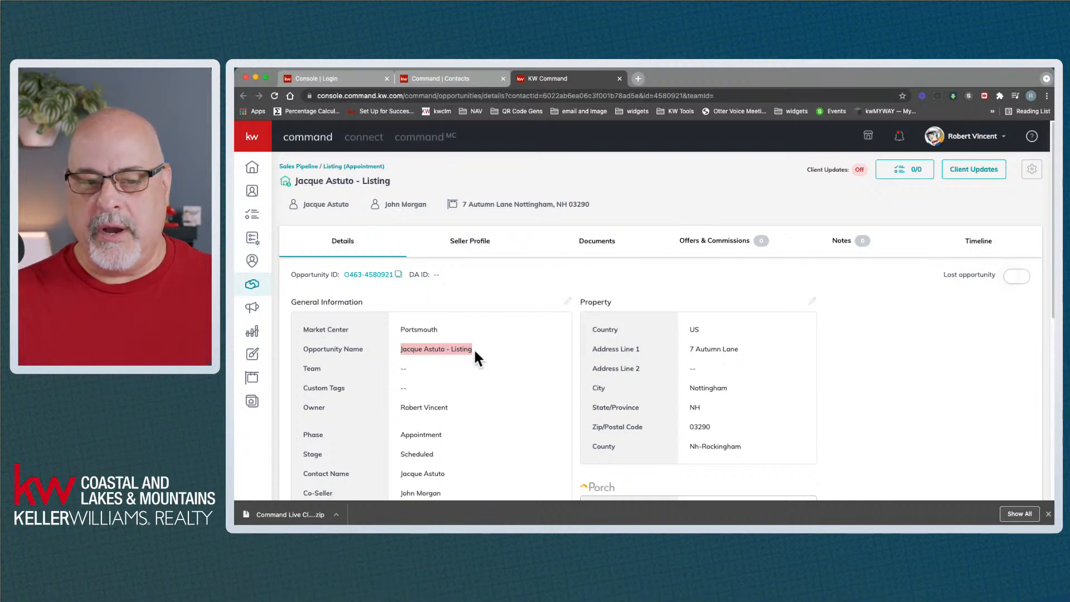
pyautogui.click(461, 349)
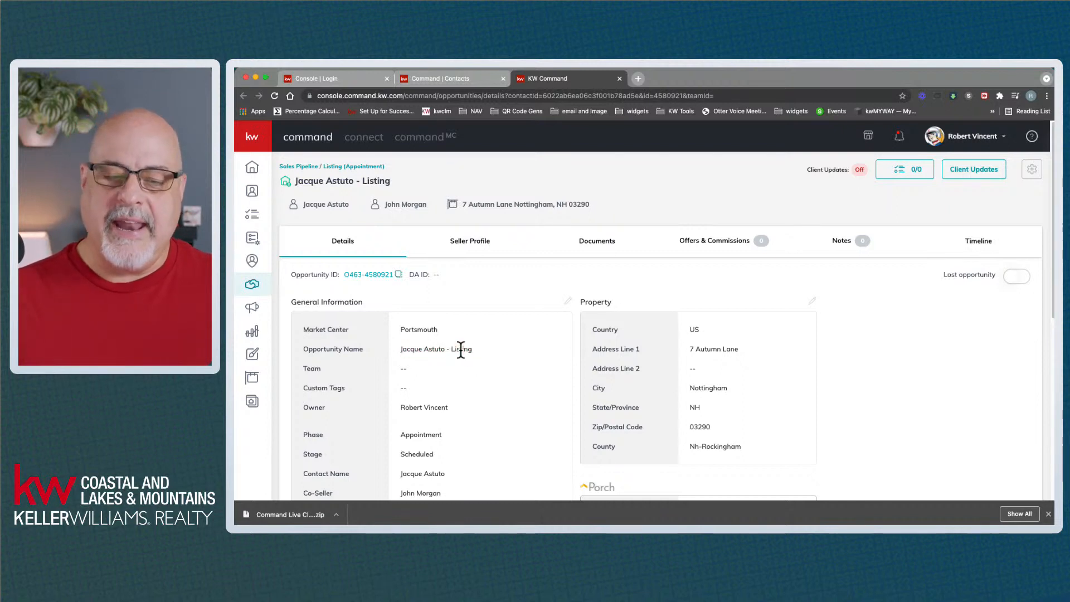
pyautogui.moveTo(452, 349); pyautogui.dragTo(470, 349)
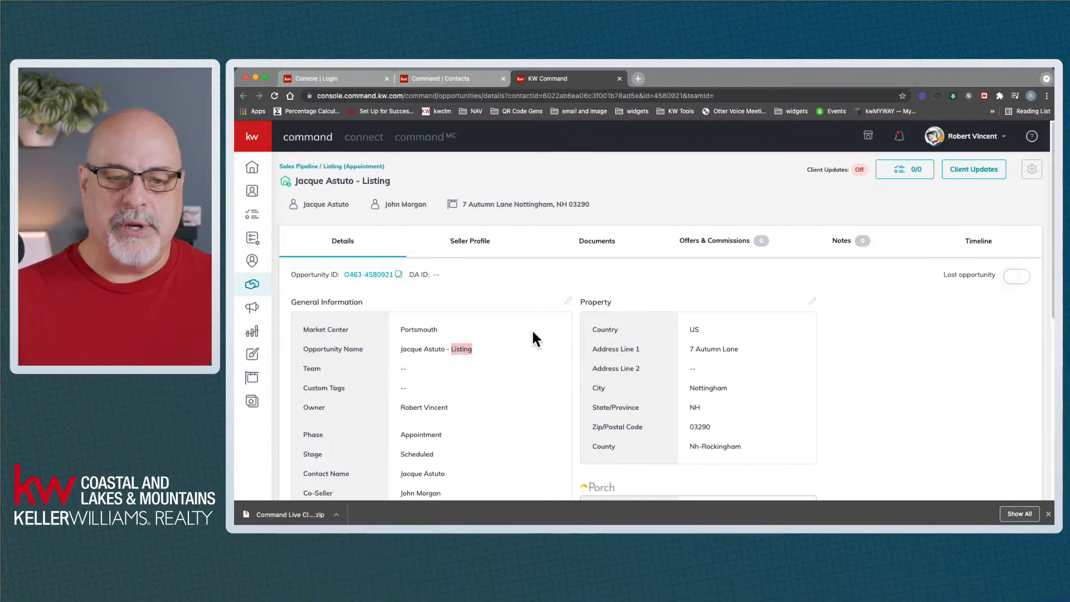
pyautogui.click(568, 301)
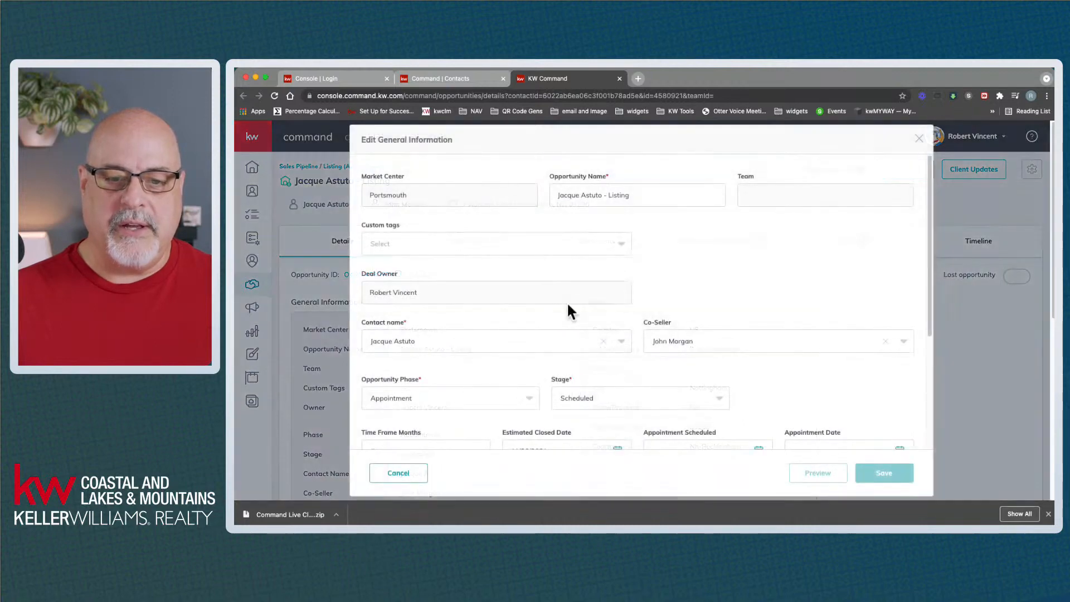
pyautogui.doubleClick(622, 194)
pyautogui.click(639, 195)
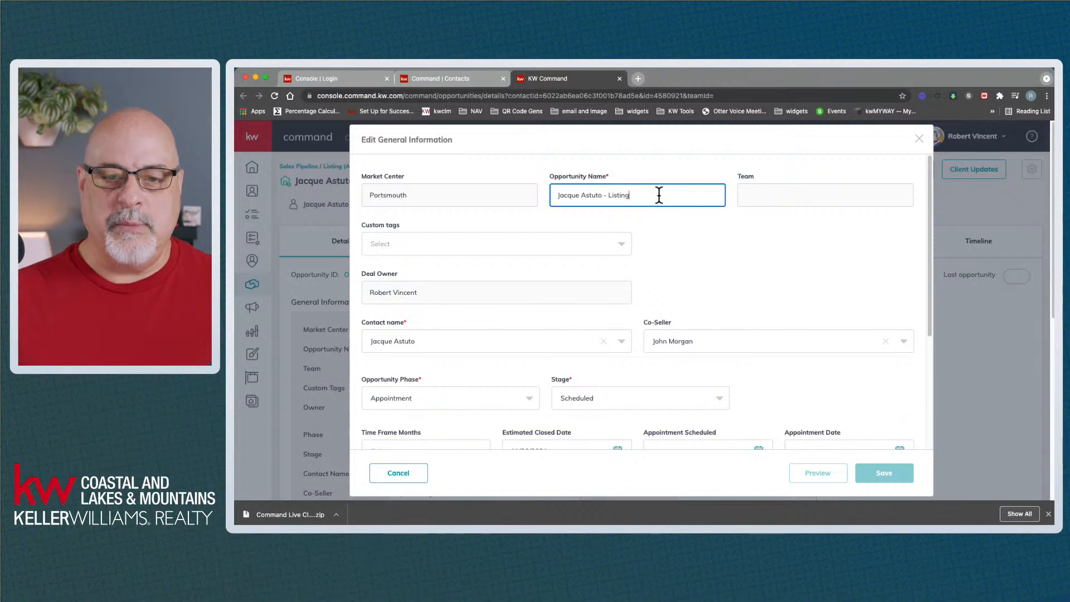
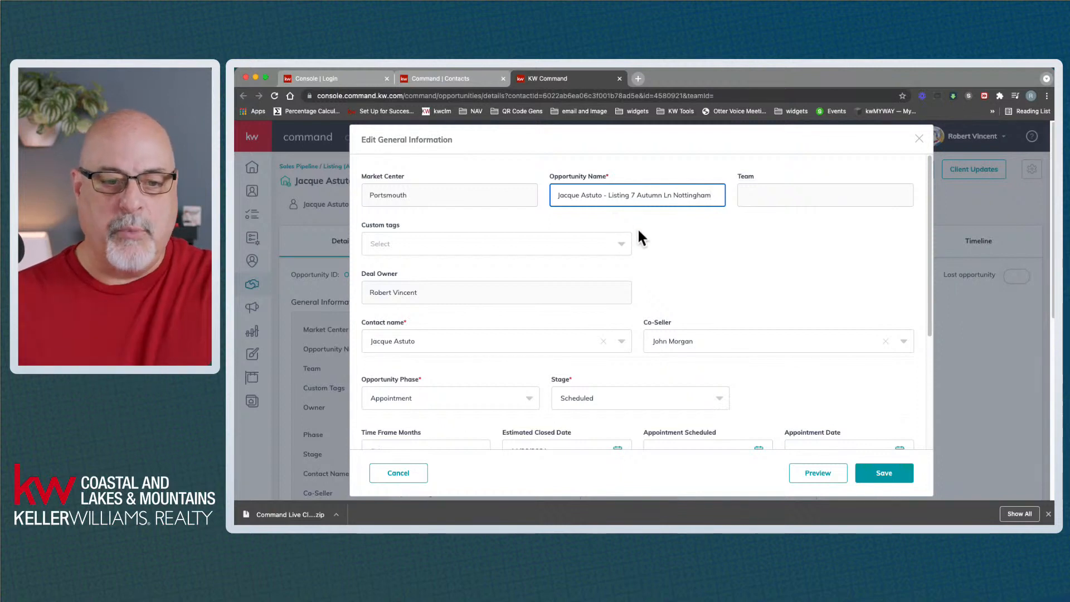
# Set the listing time frame to 1 month
pyautogui.scroll(-3, 674, 246)
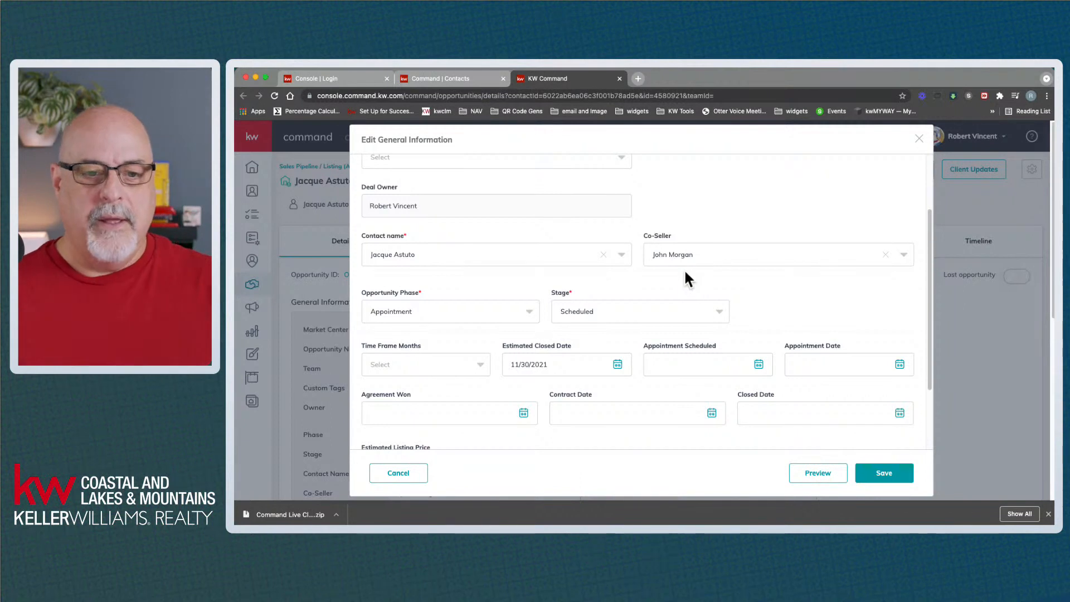
pyautogui.scroll(-2, 425, 397)
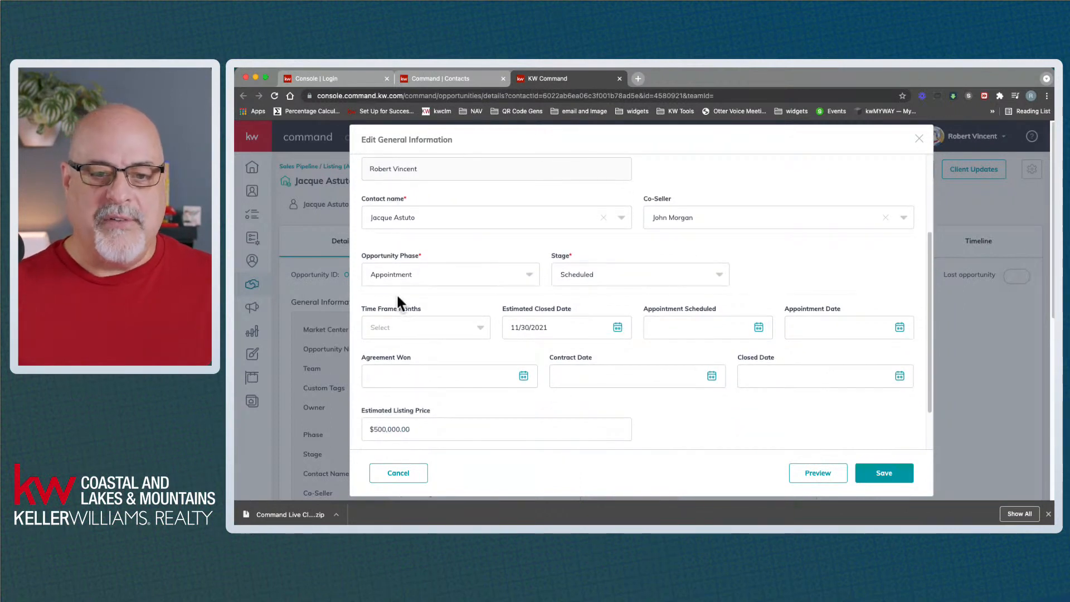
pyautogui.click(399, 325)
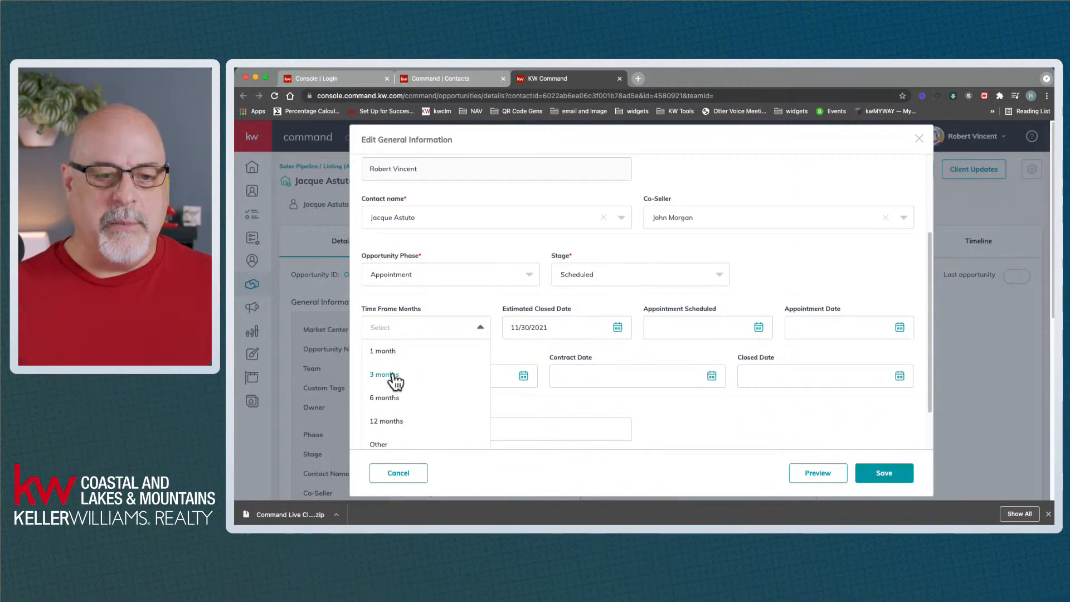
pyautogui.click(392, 356)
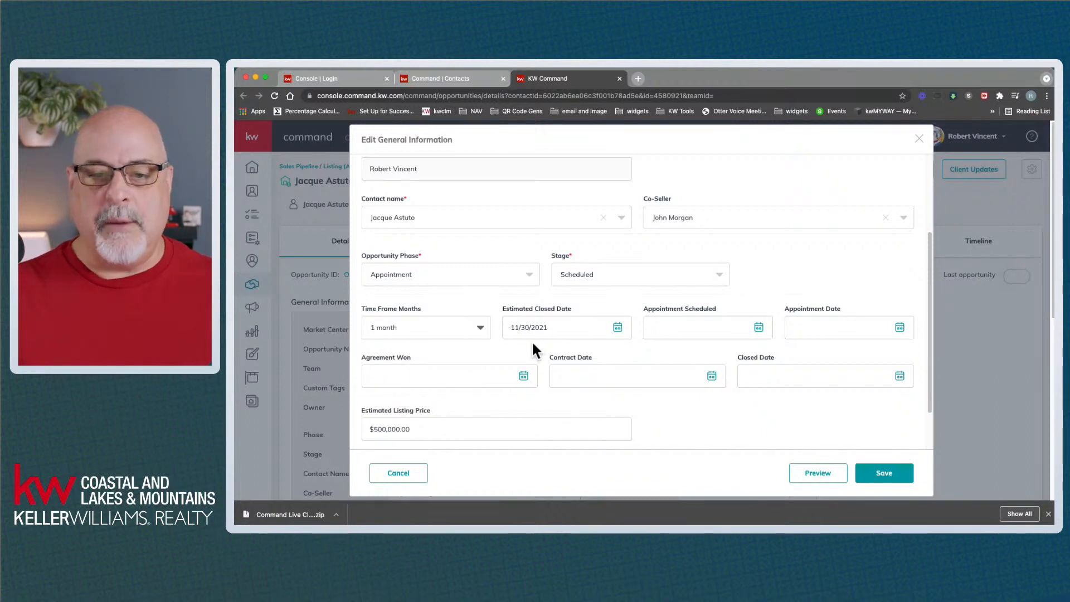
# Set appointment scheduled to 8/30/2021 and appointment date to 9/1/2021
pyautogui.click(757, 328)
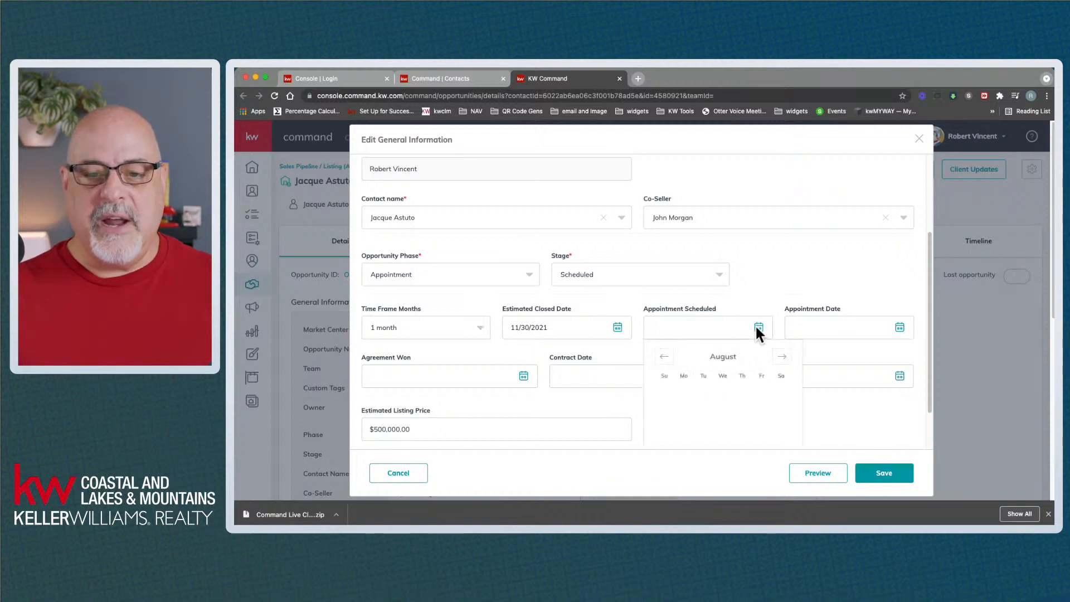
pyautogui.scroll(-1, 734, 374)
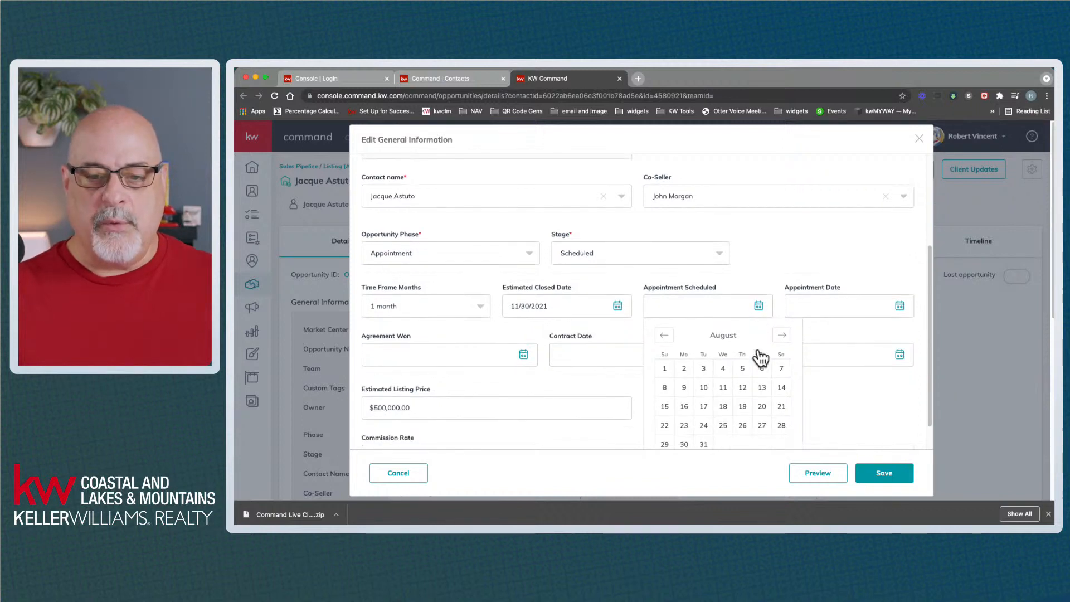
pyautogui.click(781, 336)
pyautogui.scroll(-1, 752, 356)
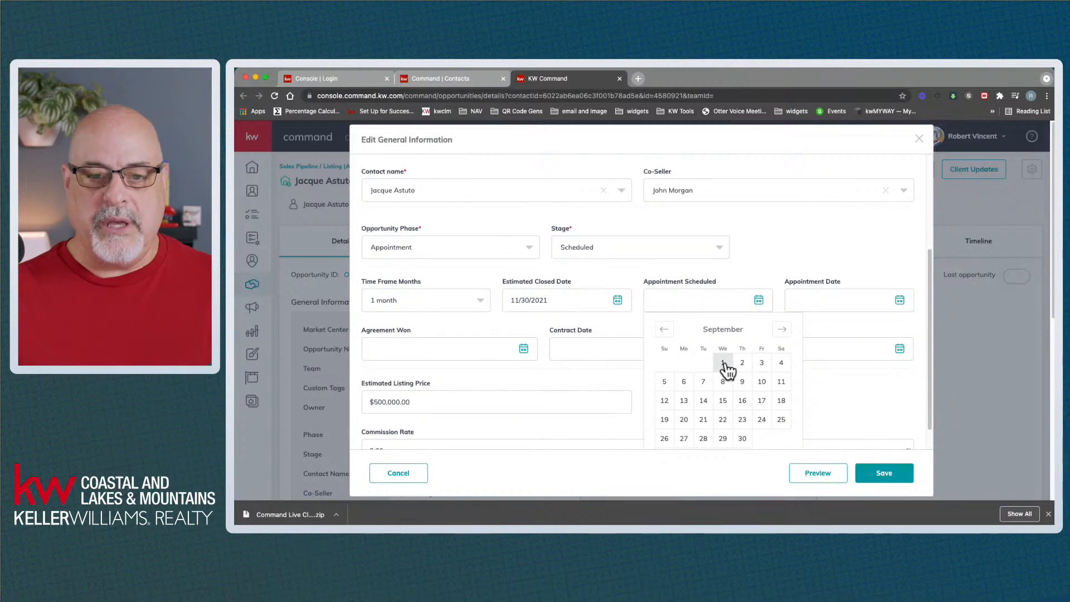
pyautogui.click(663, 330)
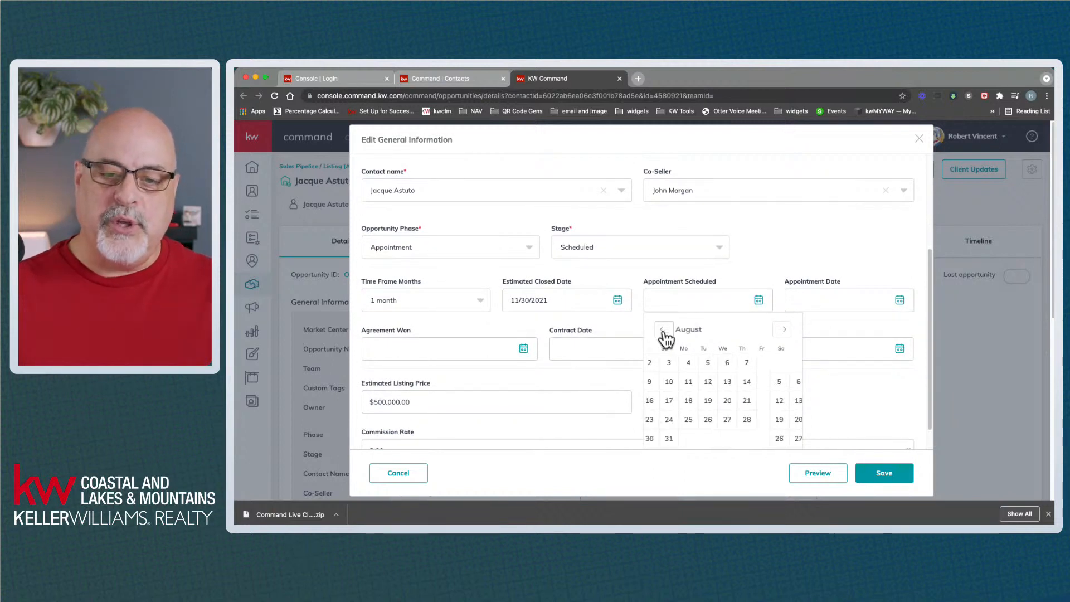
pyautogui.click(681, 440)
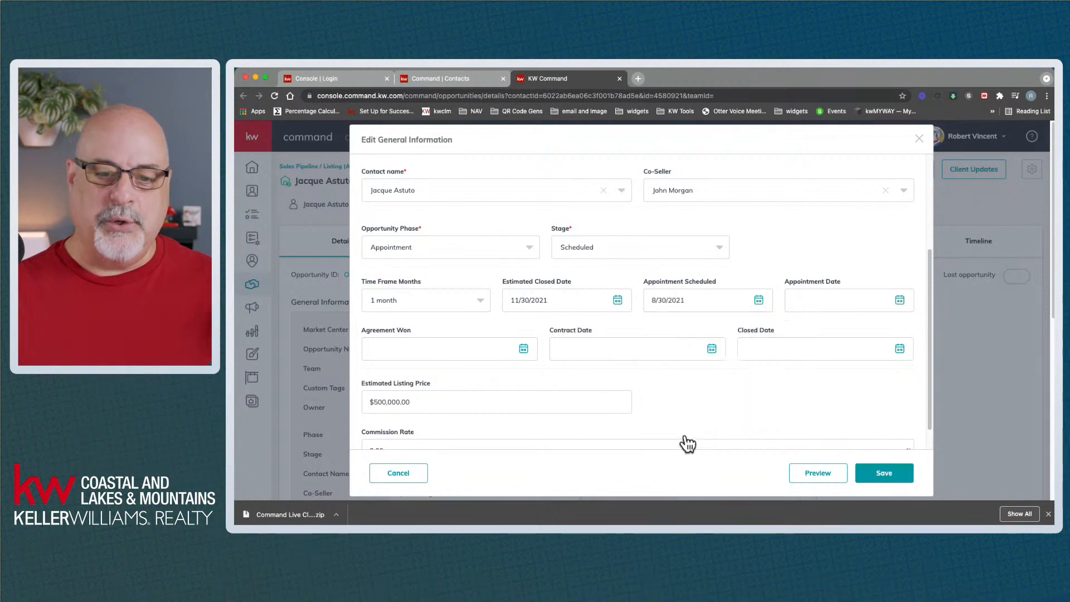
pyautogui.scroll(-1, 751, 365)
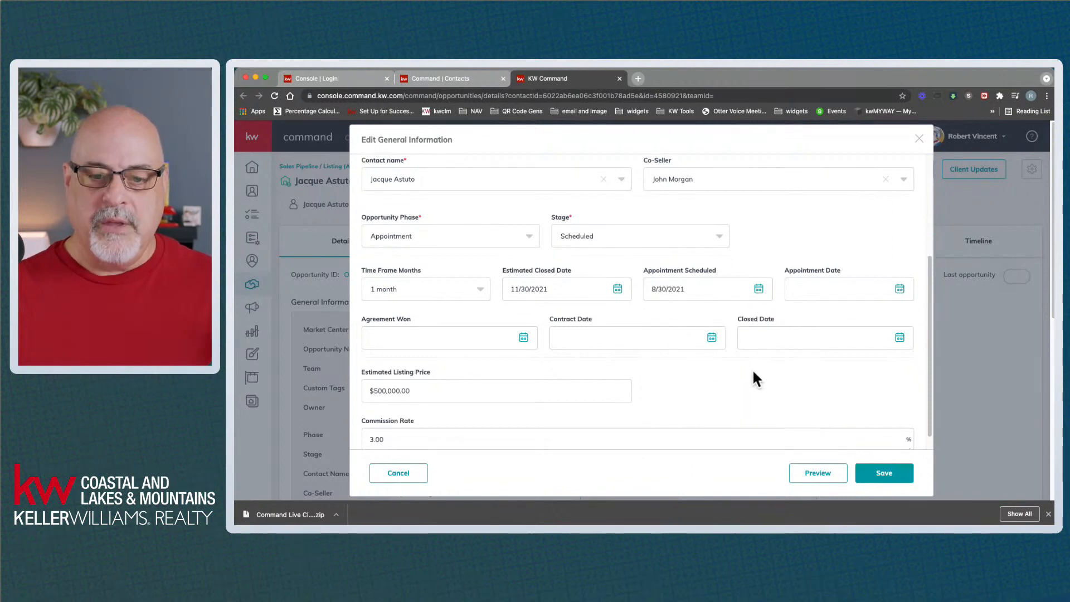
pyautogui.click(900, 286)
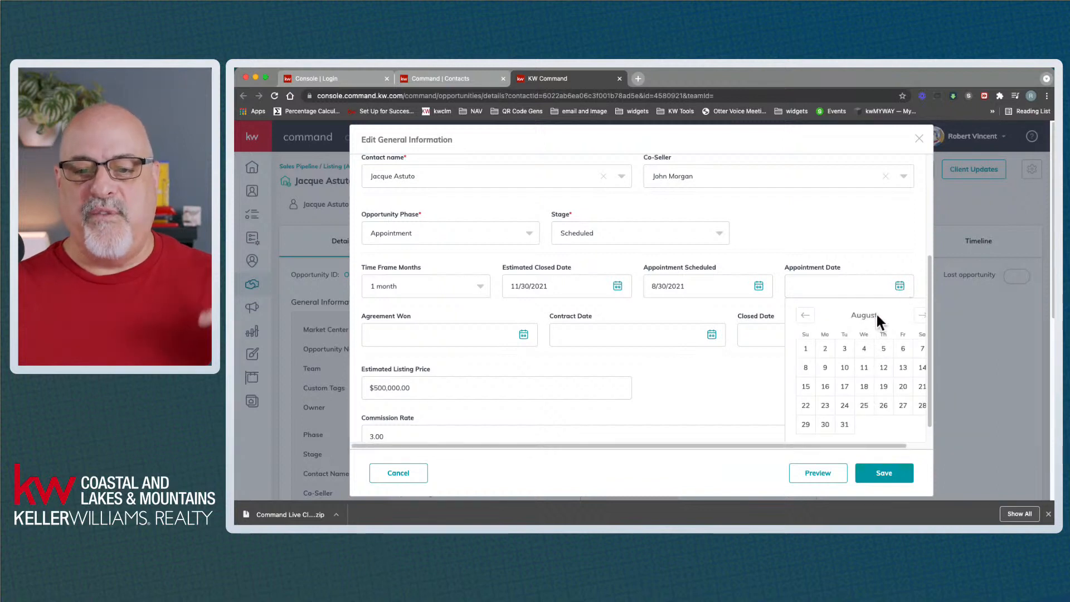
pyautogui.click(918, 313)
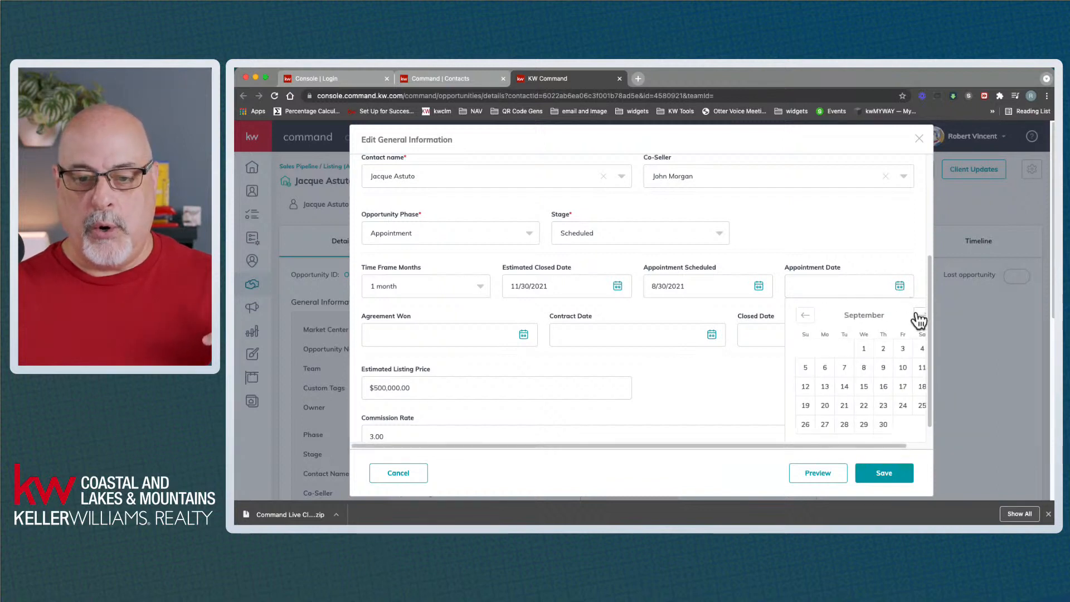
pyautogui.click(863, 356)
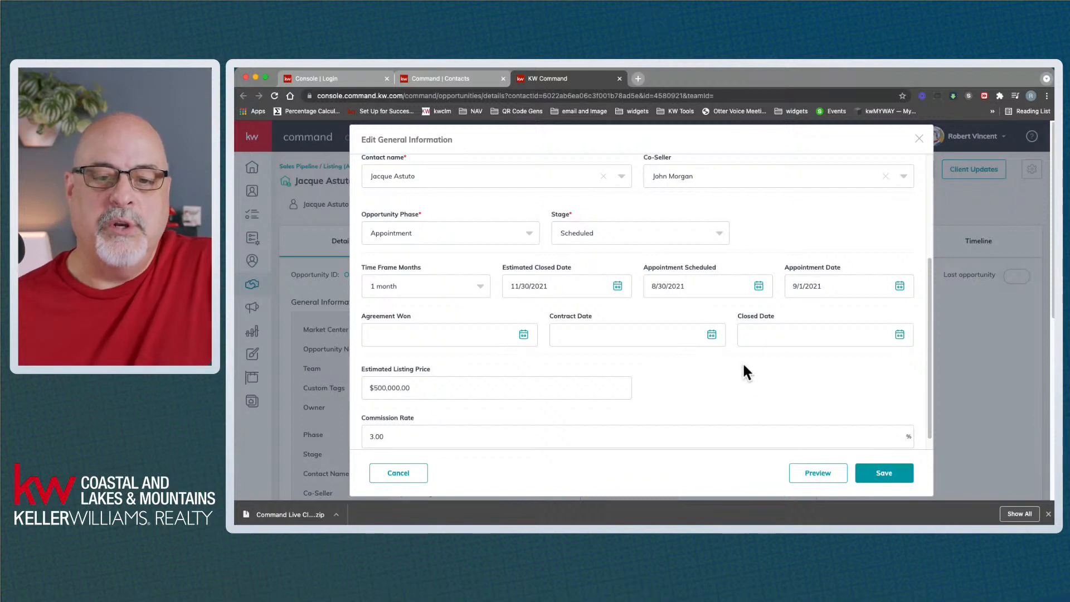
# Leave the closed date empty and change the estimated listing price to $550,000.00
pyautogui.click(759, 335)
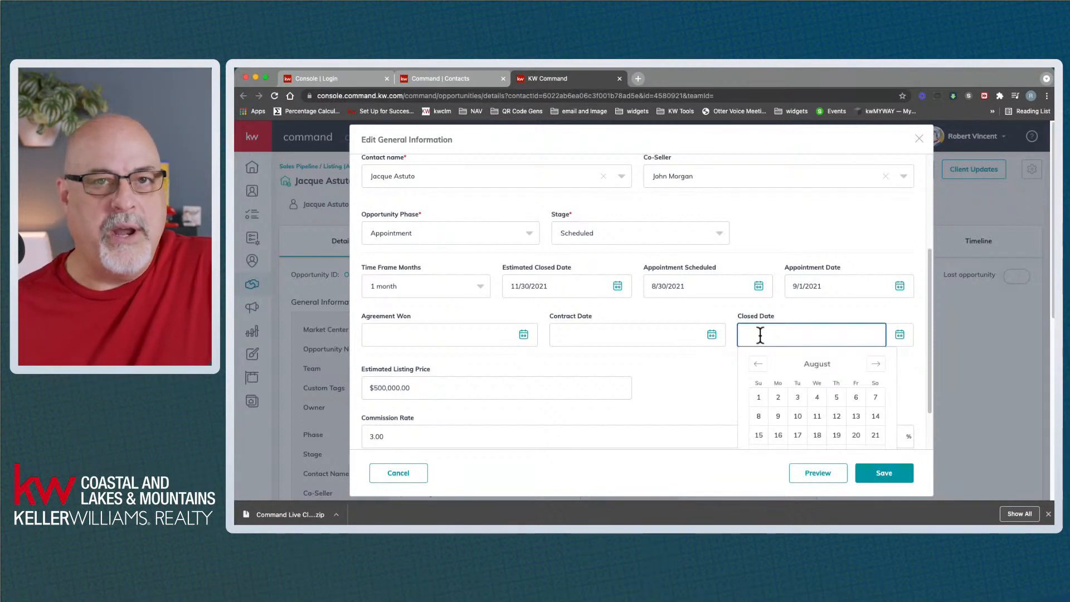
pyautogui.click(689, 381)
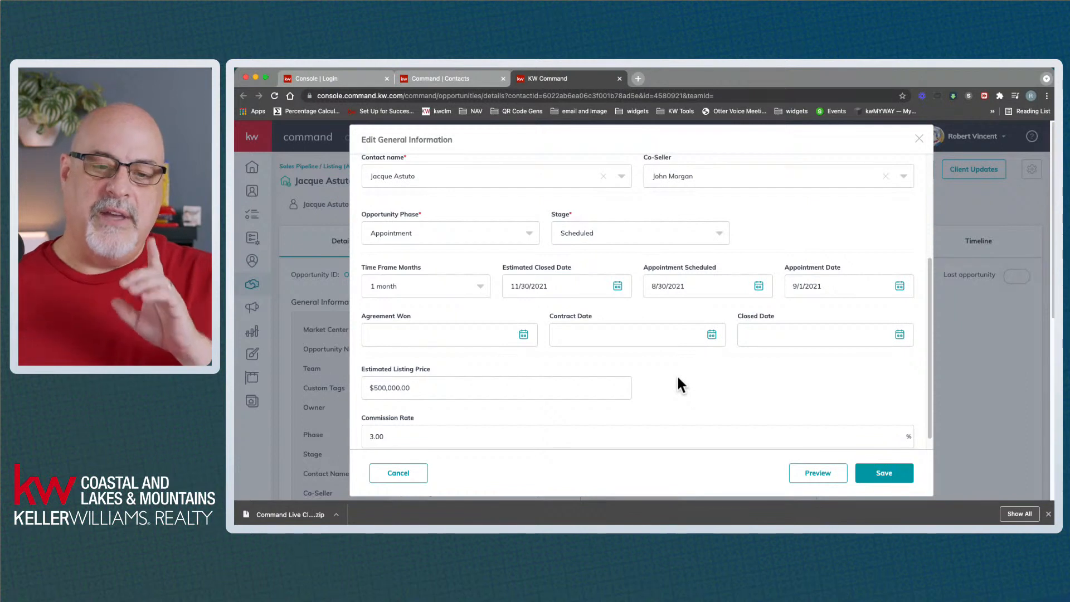
pyautogui.scroll(-1, 679, 373)
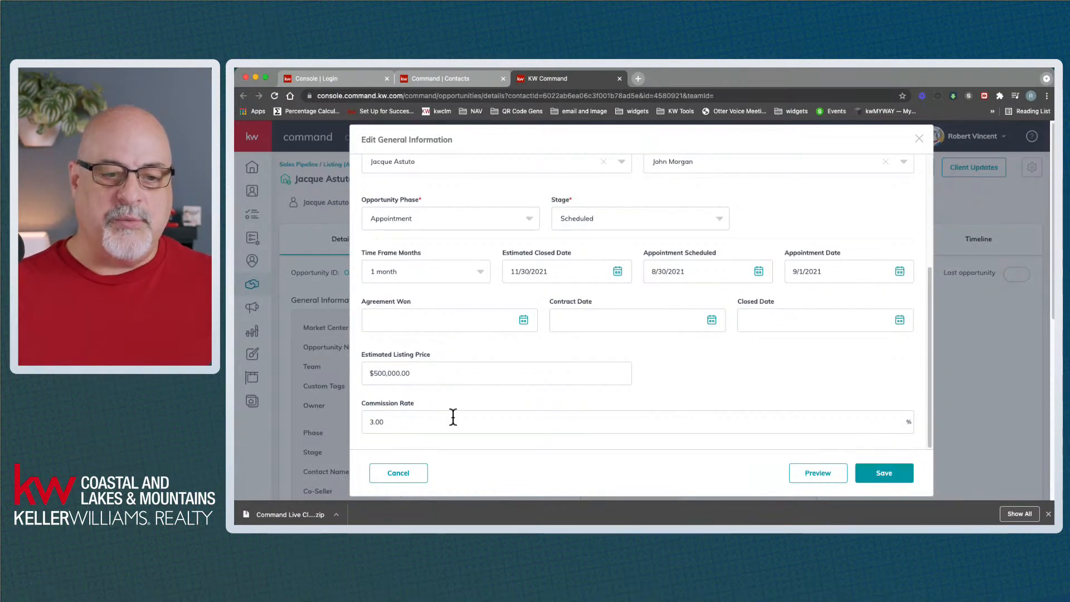
pyautogui.tripleClick(411, 373)
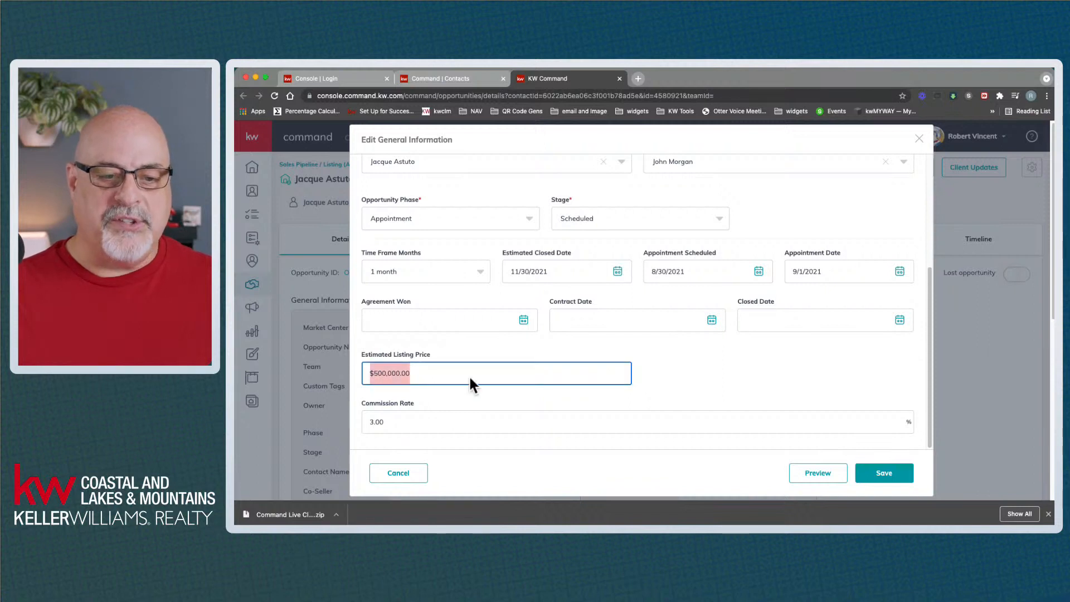
pyautogui.write('55')
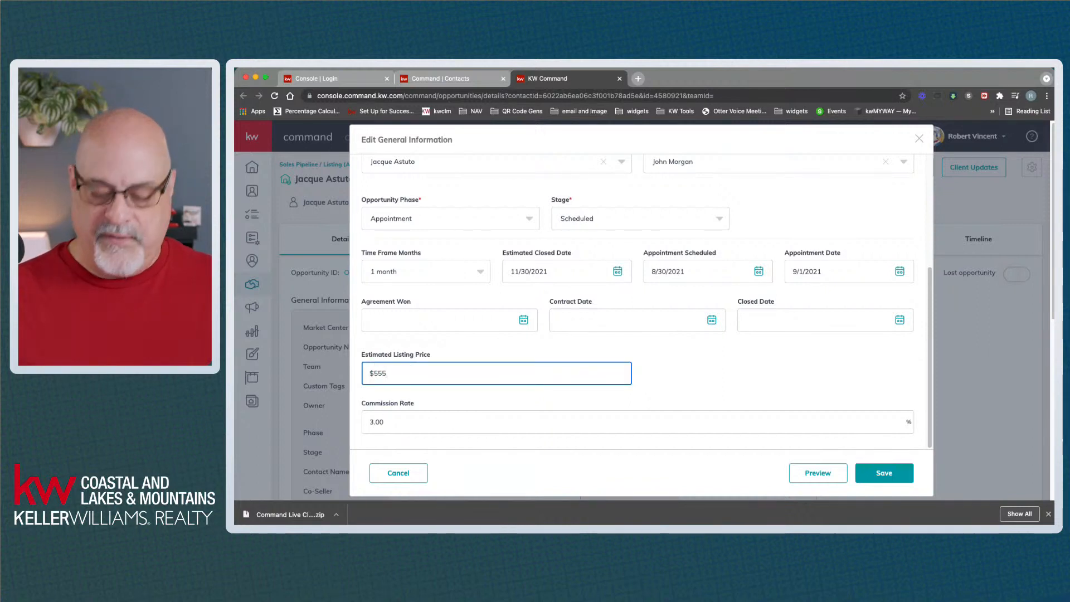
pyautogui.press('BackSpace')
pyautogui.write('0,000')
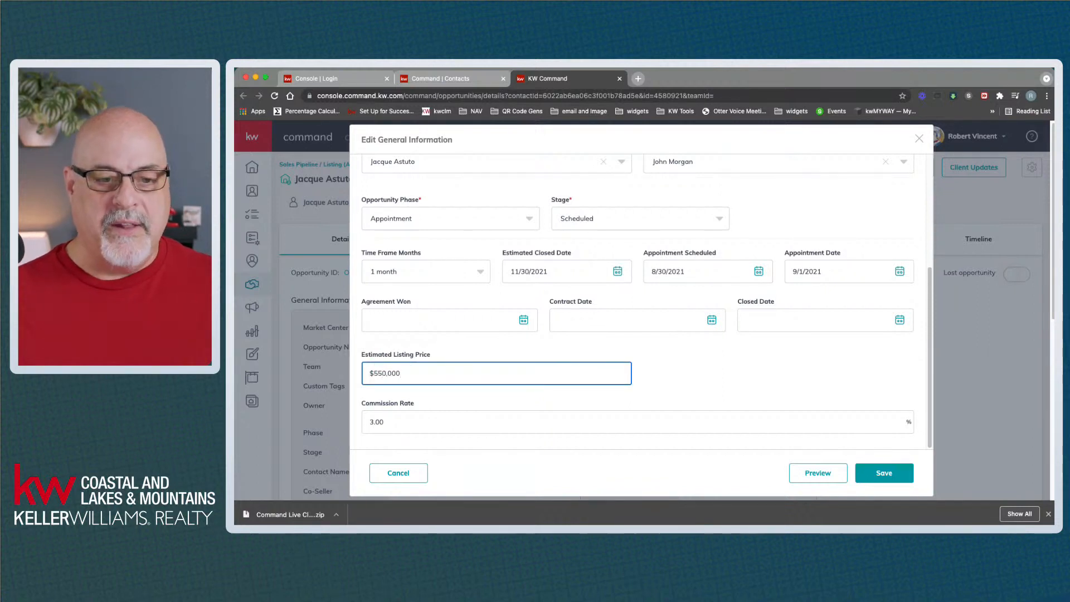
pyautogui.click(876, 363)
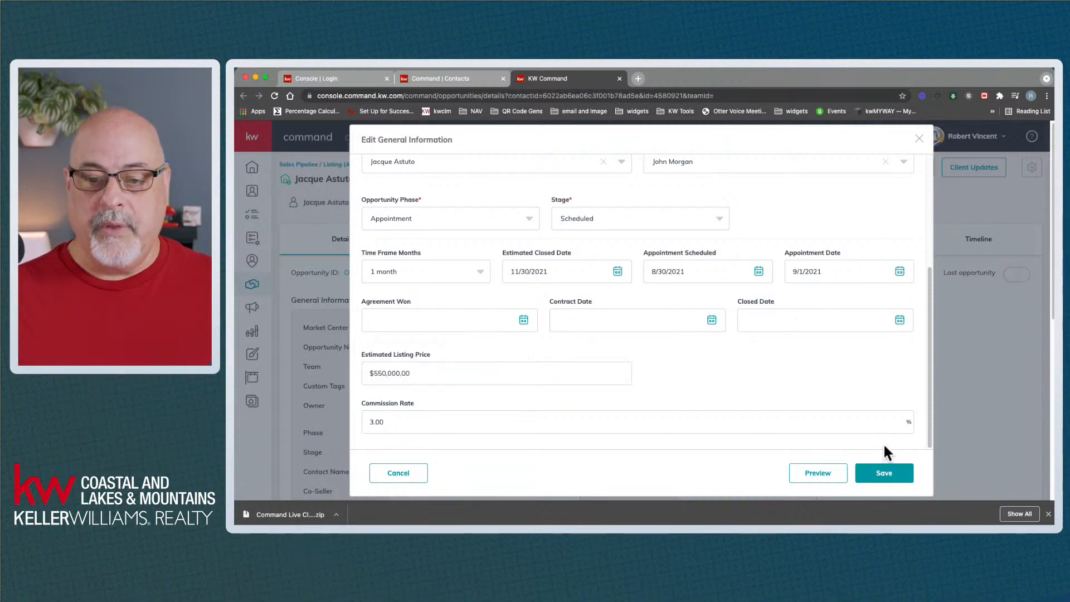
# Save the general information and review the updated phase, appointment and empty closing dates
pyautogui.click(889, 475)
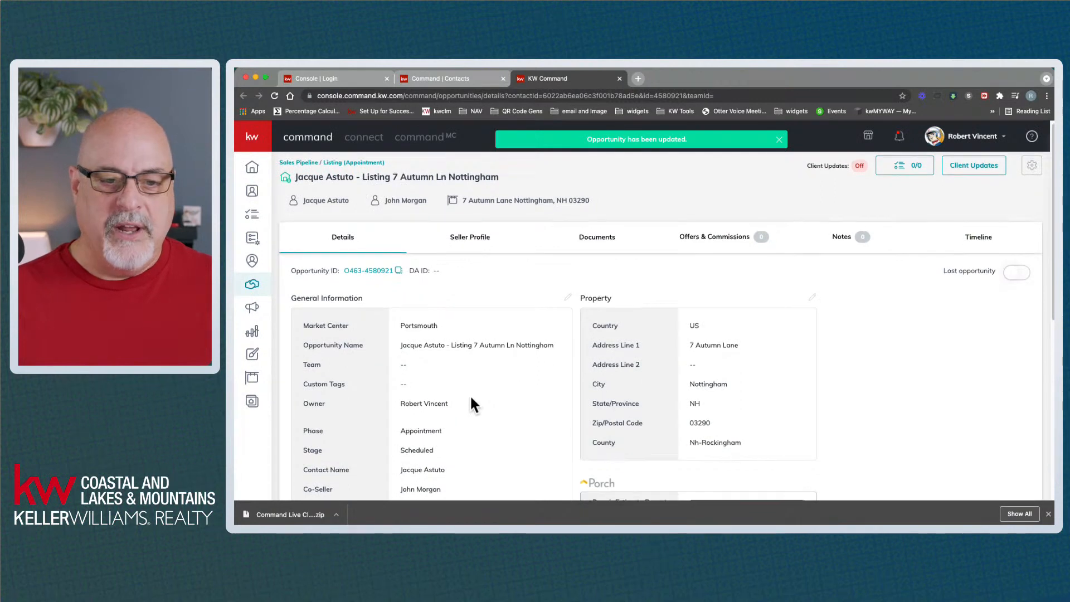
pyautogui.scroll(-3, 469, 394)
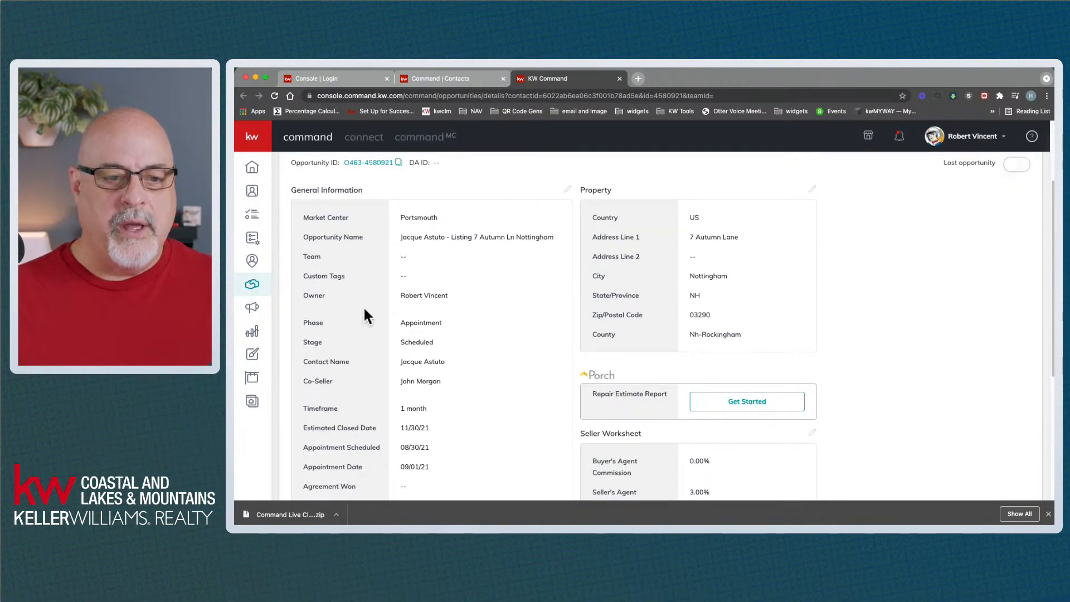
pyautogui.moveTo(400, 323); pyautogui.dragTo(456, 464)
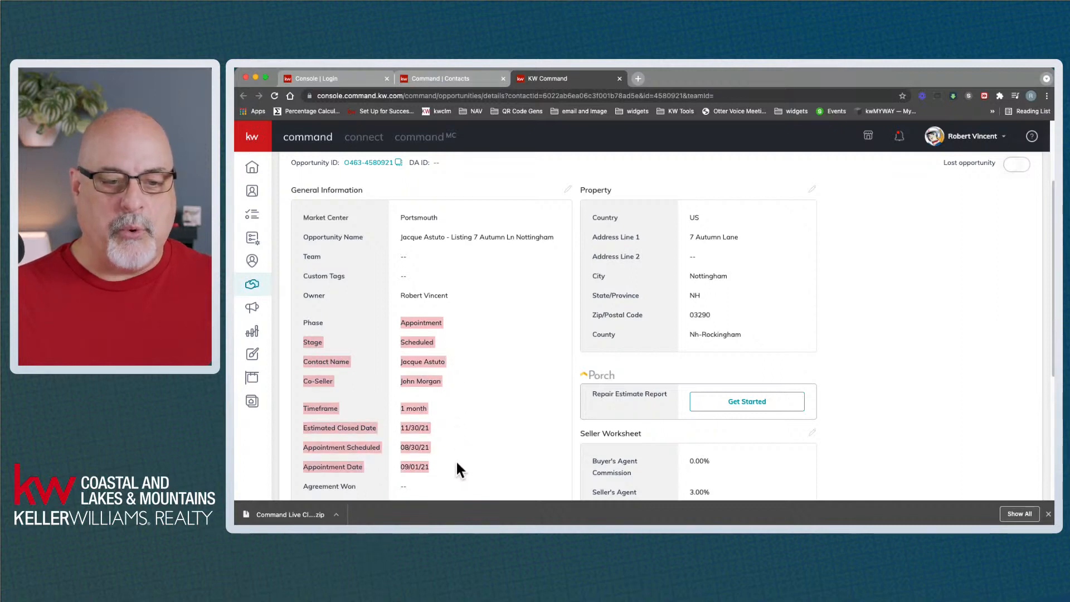
pyautogui.scroll(-5, 480, 430)
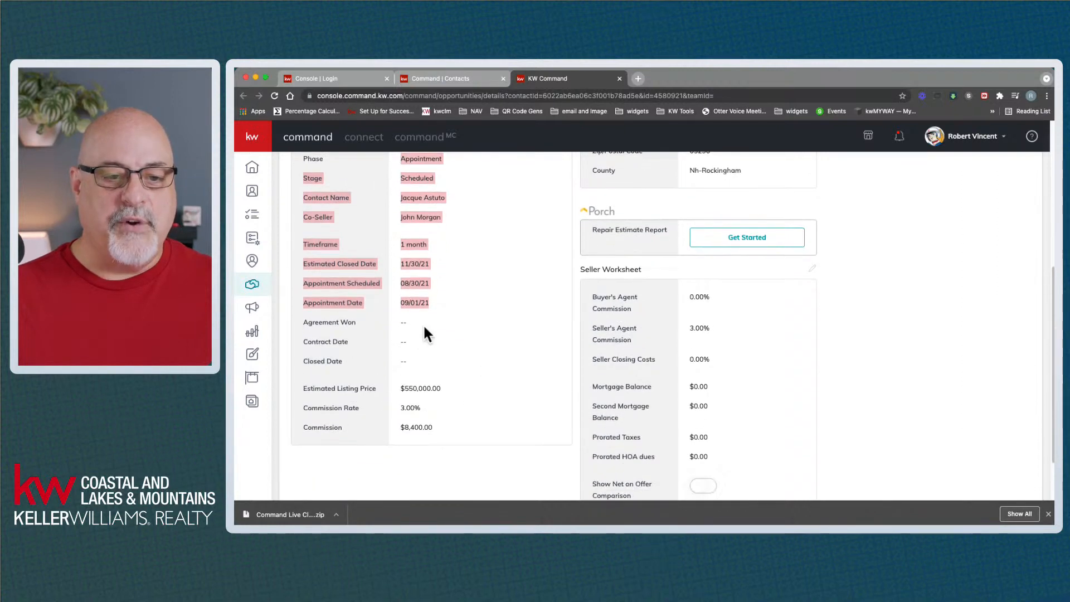
pyautogui.moveTo(397, 322); pyautogui.dragTo(416, 363)
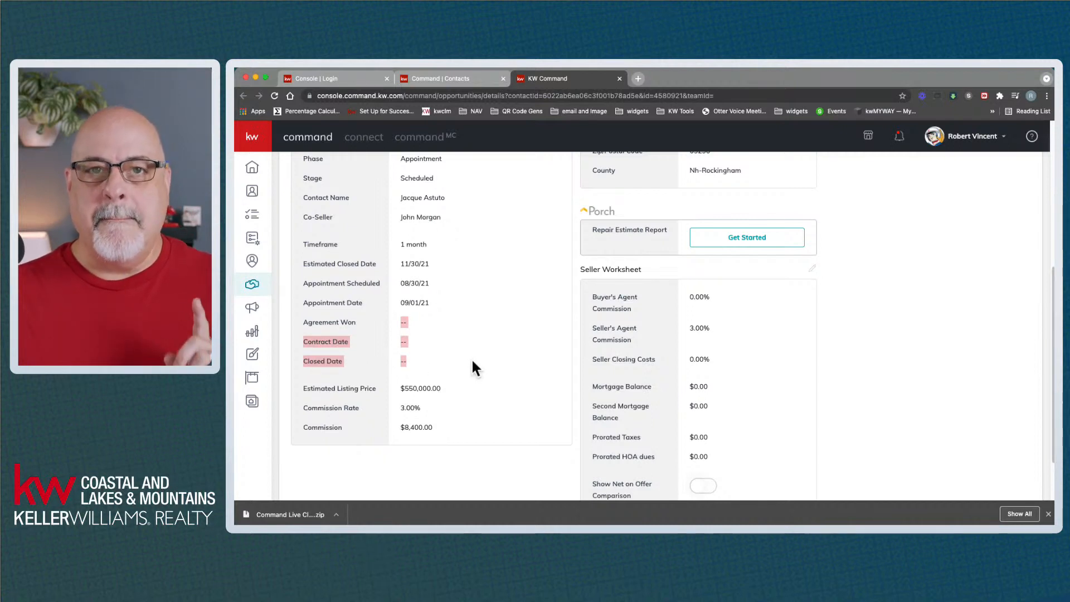
pyautogui.scroll(3, 472, 356)
pyautogui.click(478, 338)
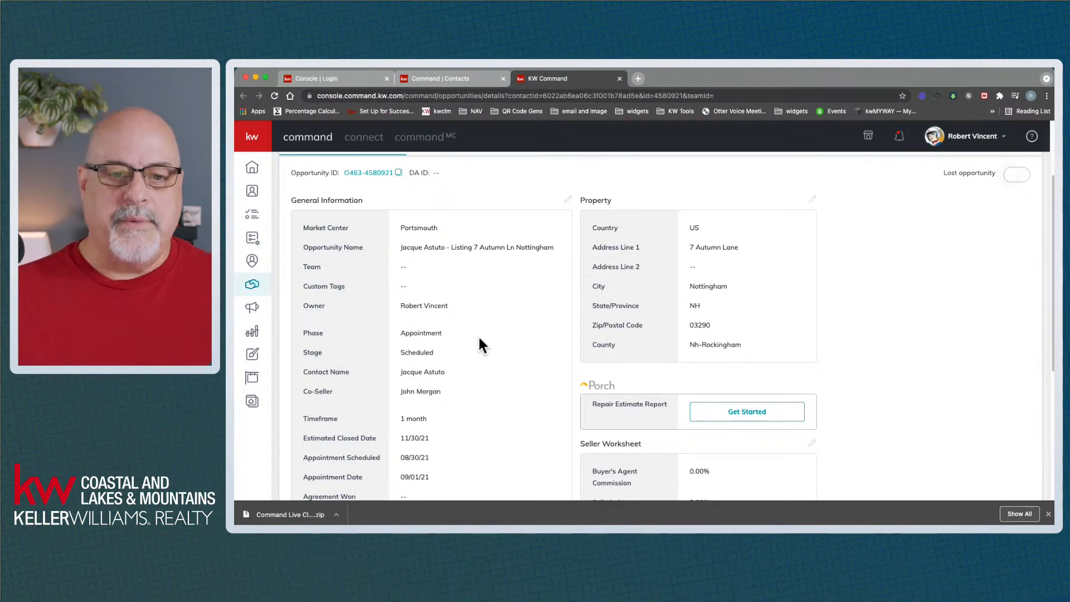
# Scroll through the Details page and seller worksheet, then go to the Documents tab
pyautogui.scroll(1, 479, 336)
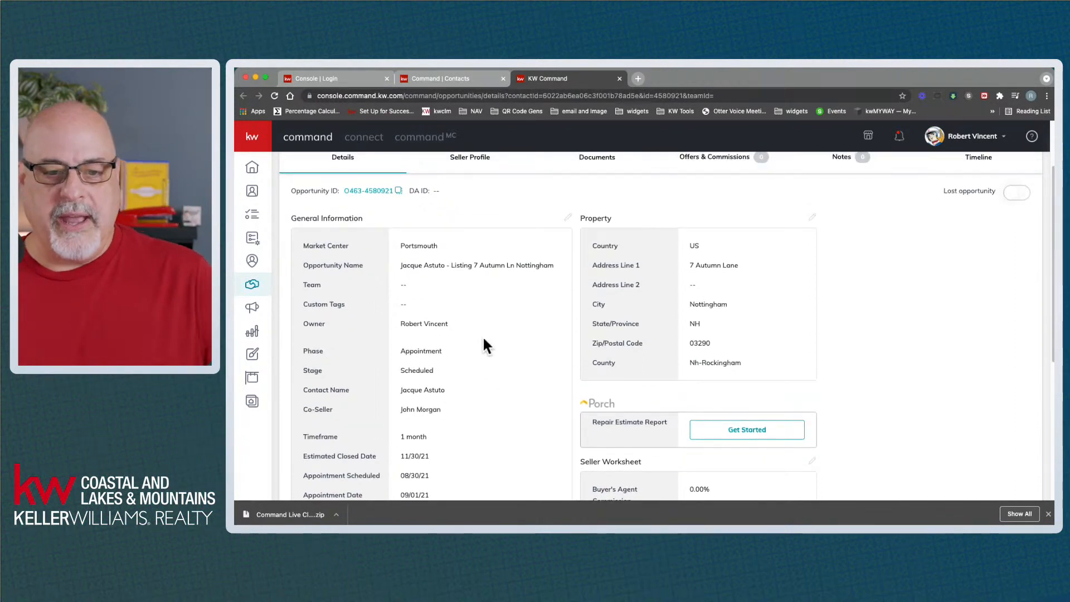
pyautogui.scroll(-3, 483, 339)
pyautogui.scroll(-1, 477, 333)
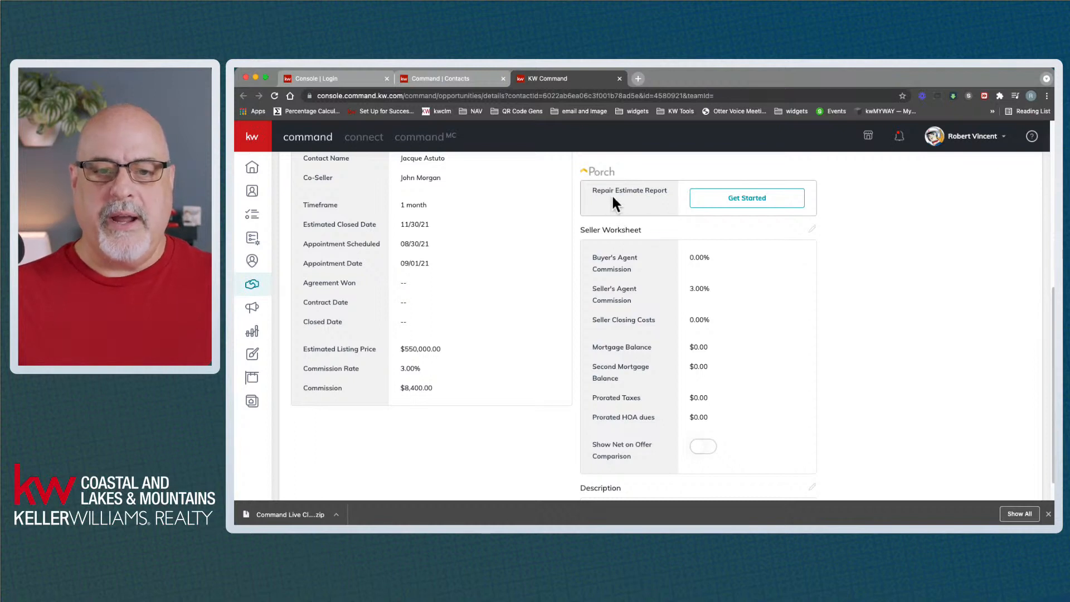
pyautogui.scroll(1, 644, 242)
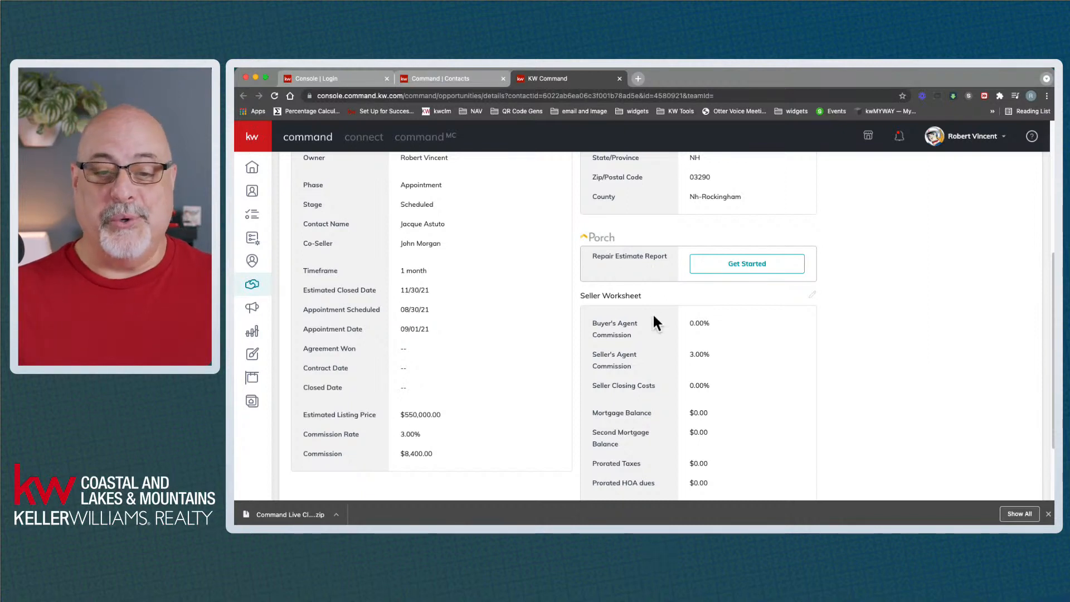
pyautogui.scroll(-3, 651, 313)
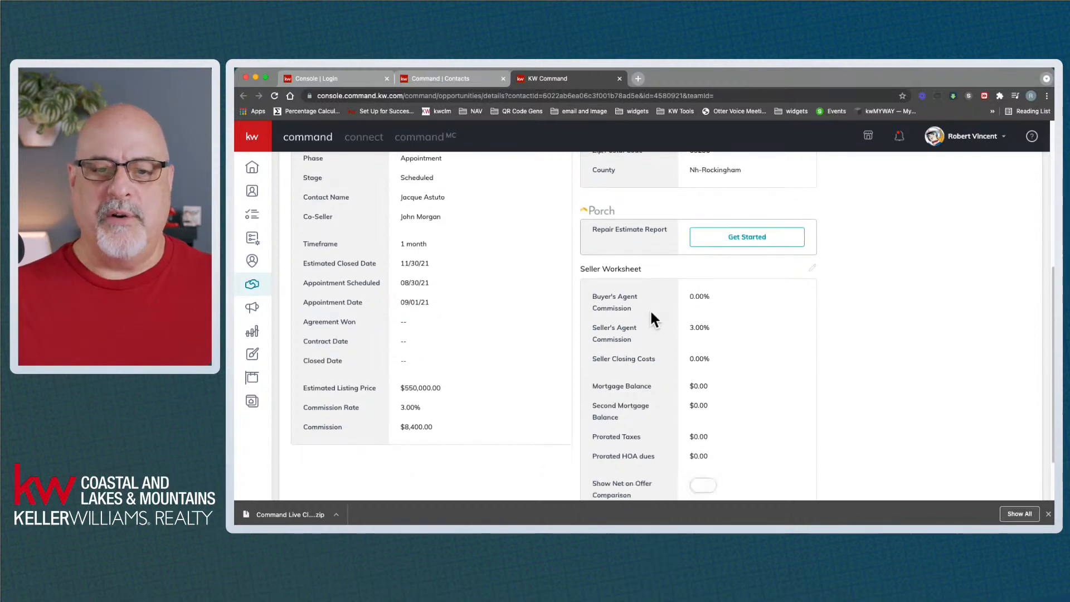
pyautogui.scroll(-1, 648, 309)
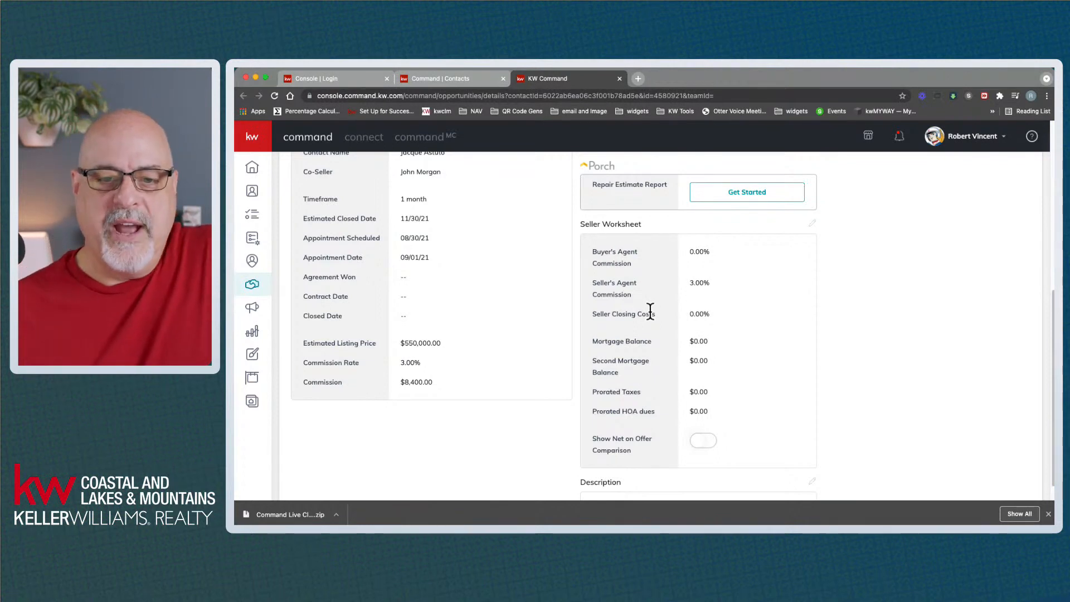
pyautogui.scroll(3, 649, 312)
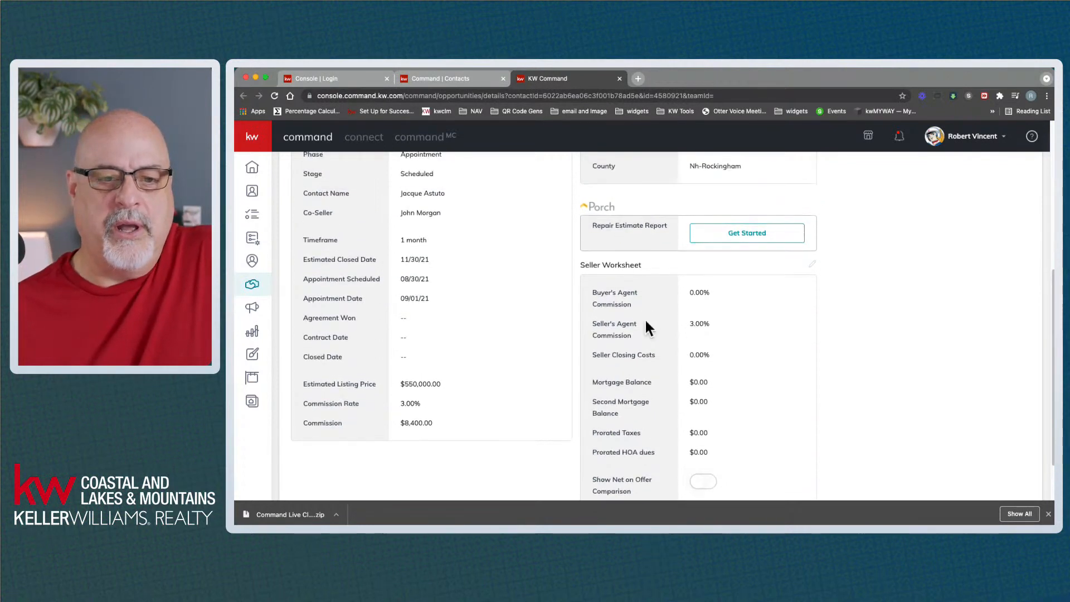
pyautogui.scroll(6, 546, 346)
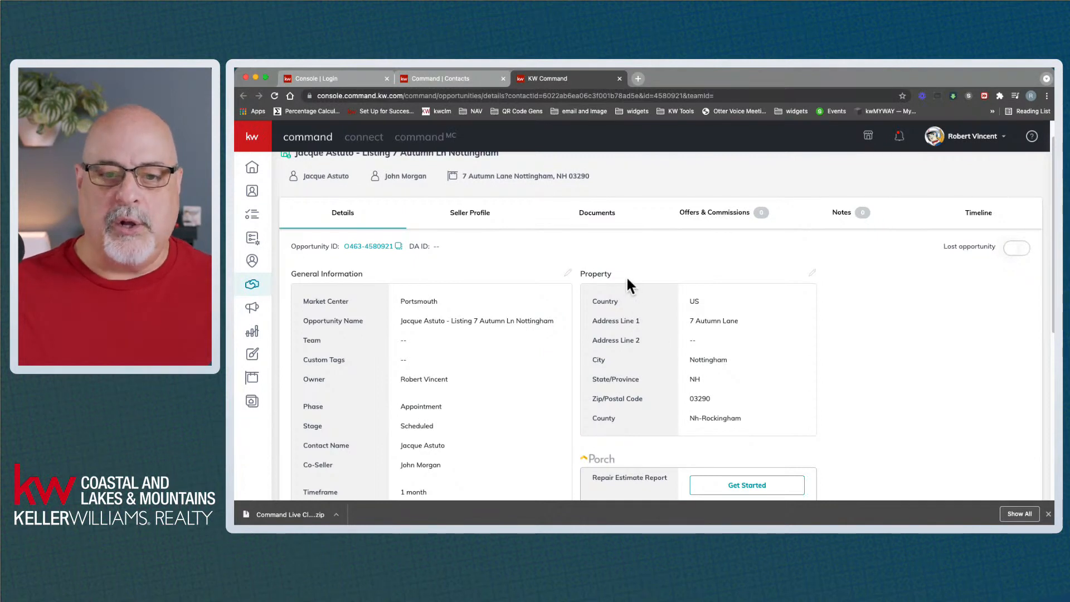
pyautogui.click(598, 221)
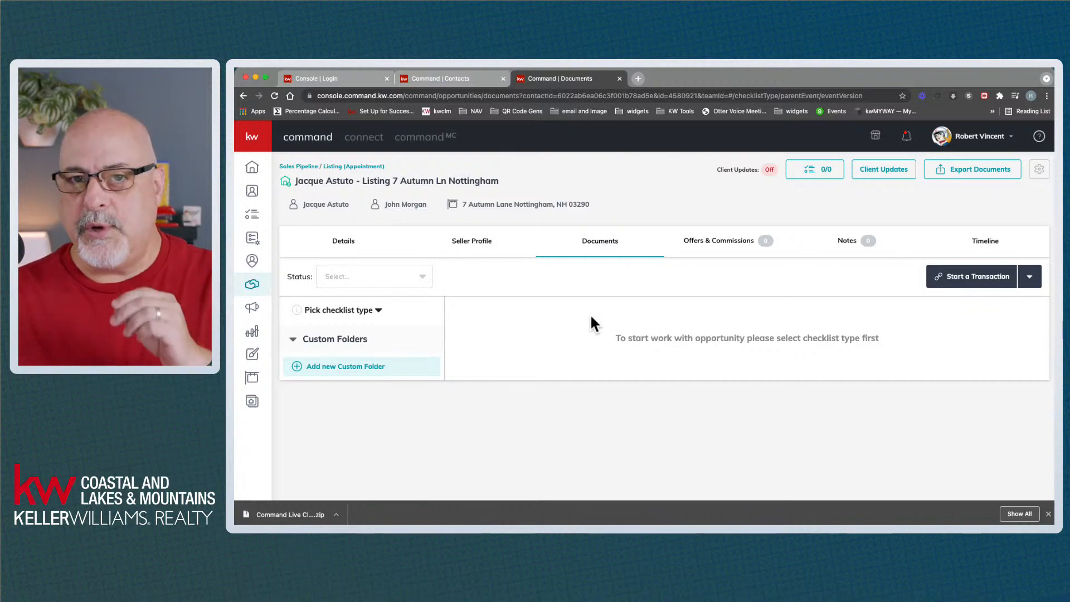
# Apply the New Hampshire Listing Checklist and look over its Listed version options
pyautogui.click(365, 312)
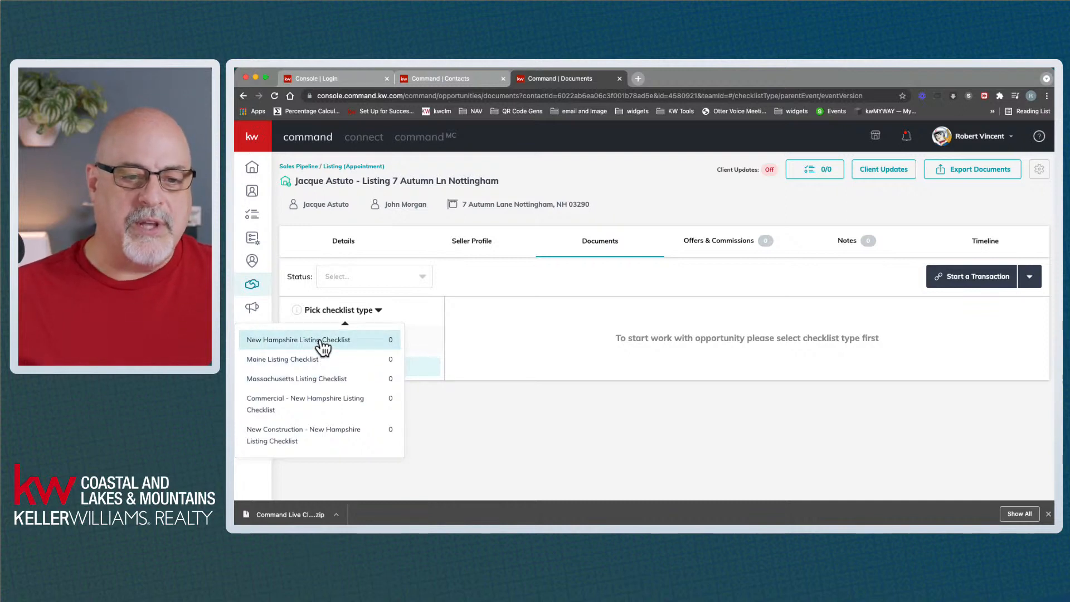
pyautogui.click(322, 341)
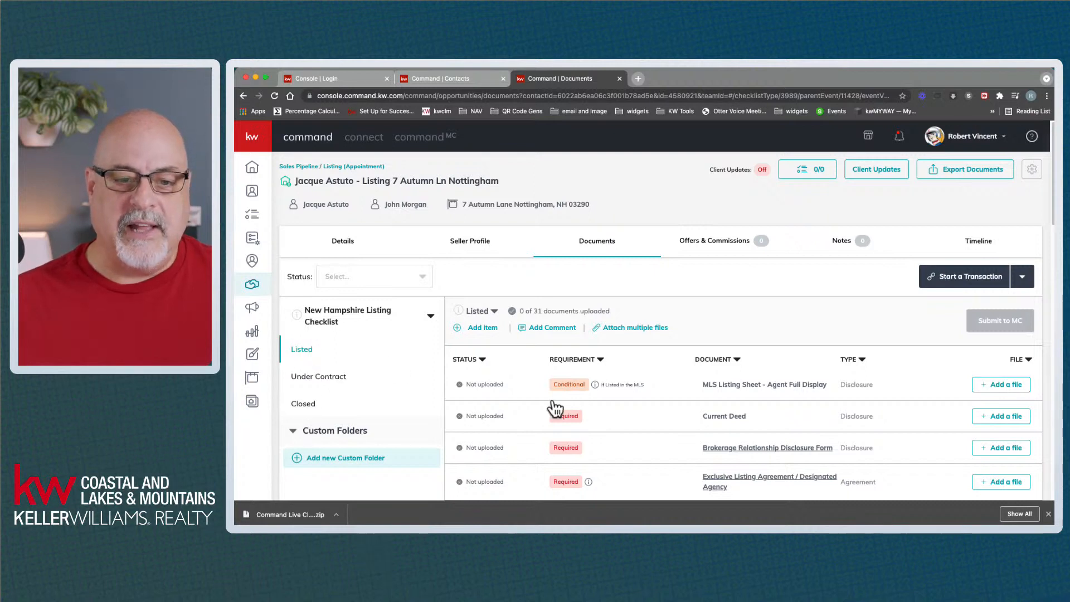
pyautogui.click(493, 312)
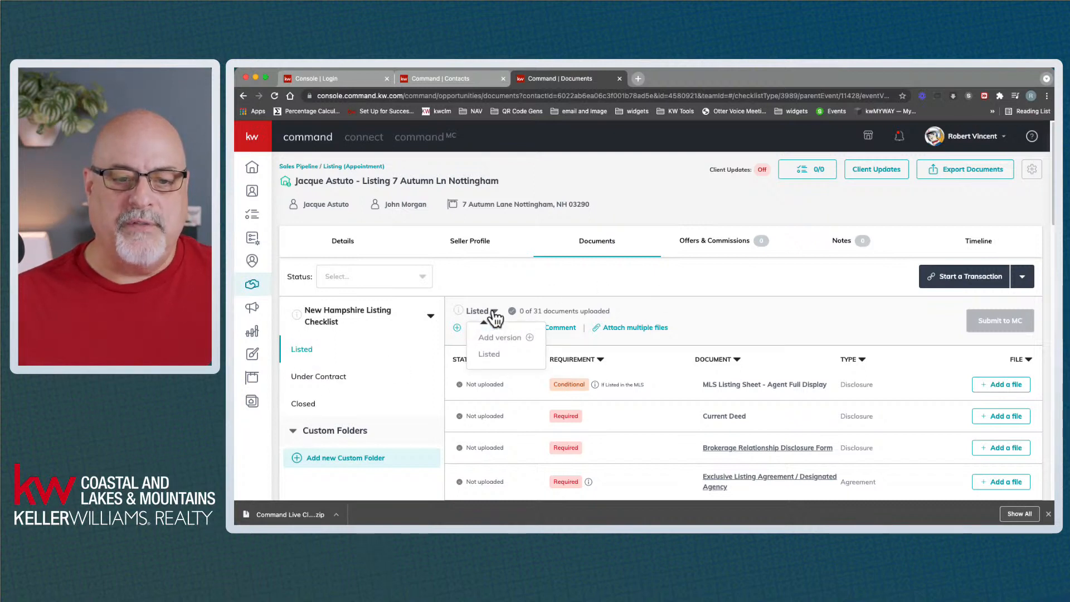
pyautogui.click(733, 318)
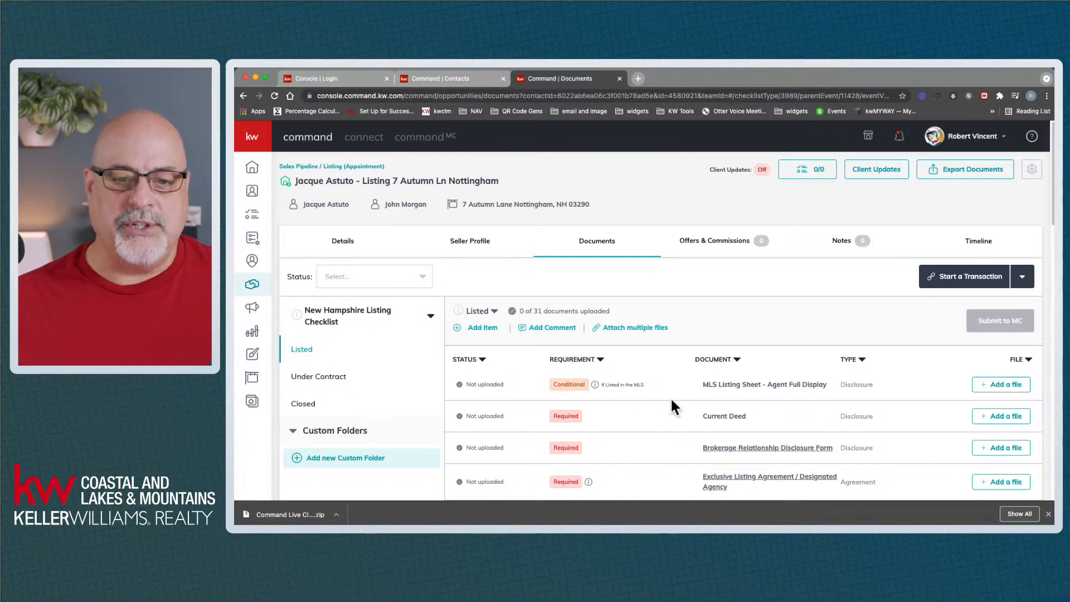
# Sort the Listed-stage documents by requirement and scroll through the list
pyautogui.click(589, 361)
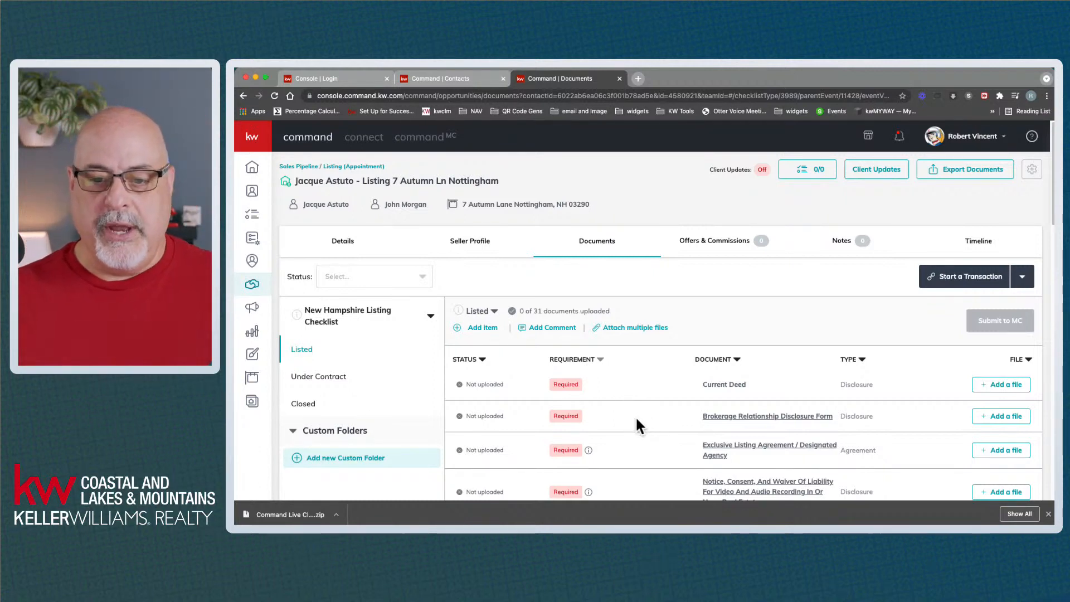
pyautogui.scroll(-1, 636, 420)
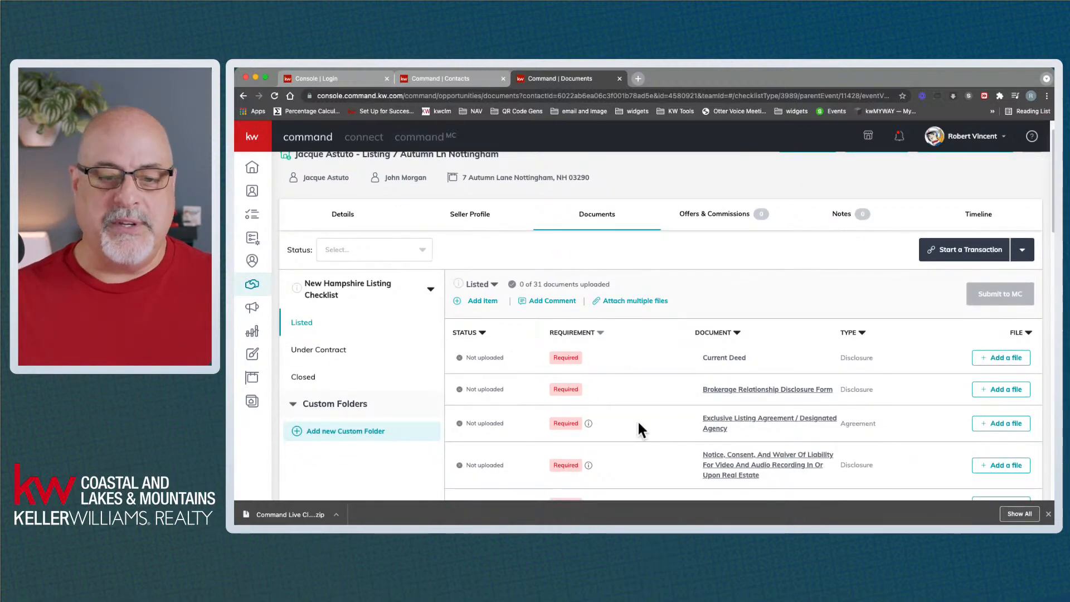
pyautogui.scroll(-3, 638, 423)
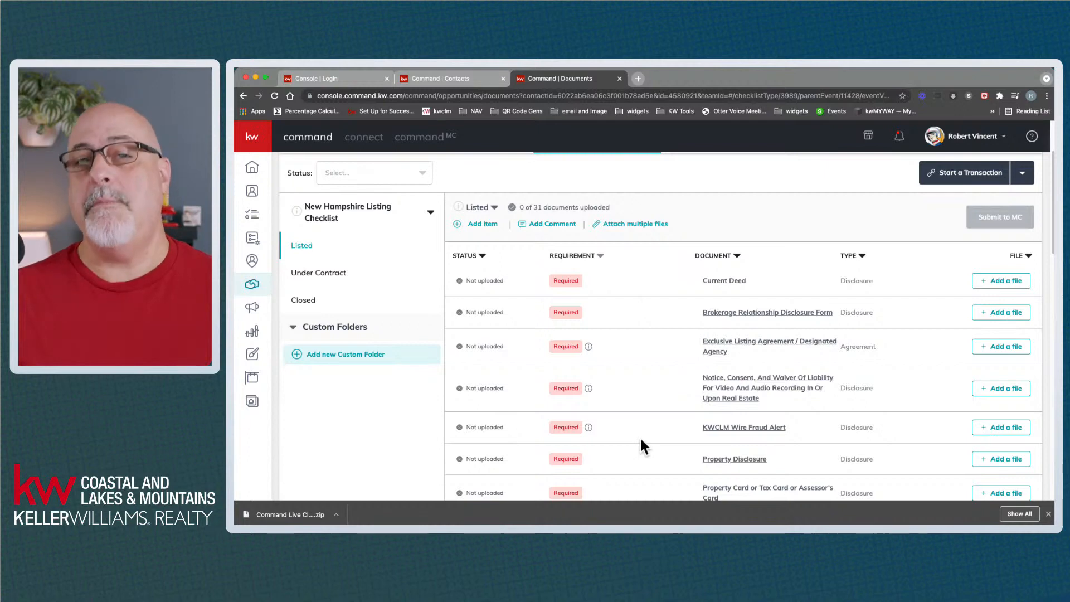
pyautogui.scroll(3, 641, 438)
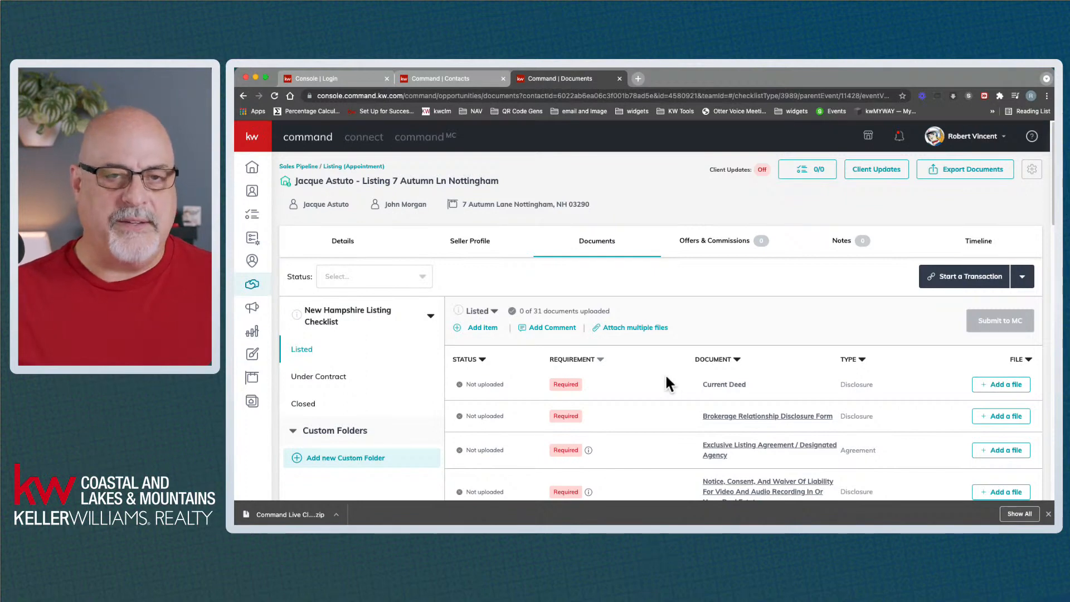
pyautogui.scroll(-4, 665, 384)
pyautogui.scroll(-10, 662, 382)
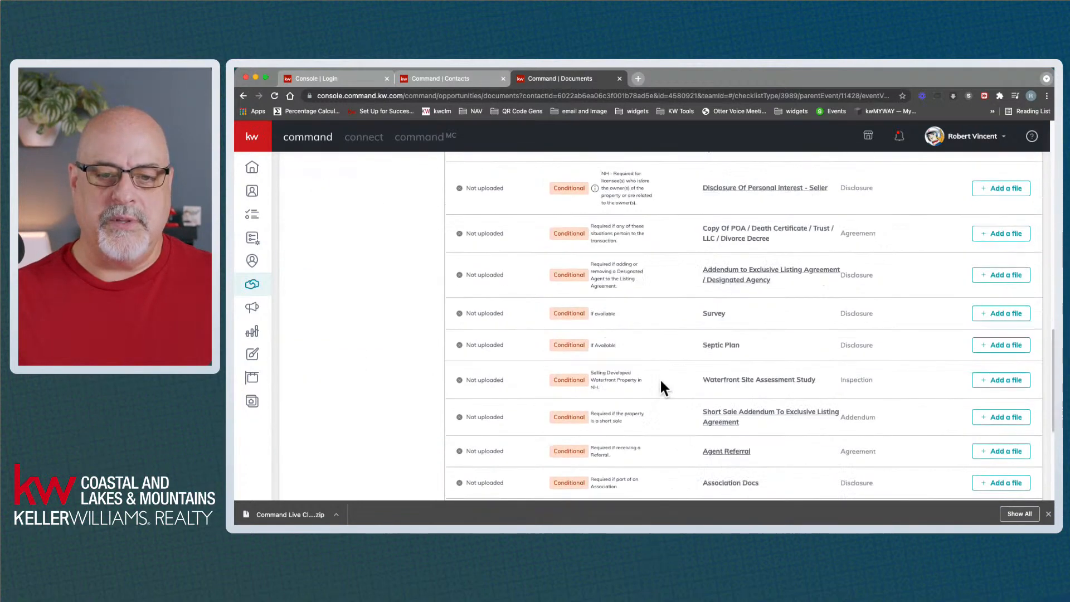
pyautogui.scroll(15, 659, 379)
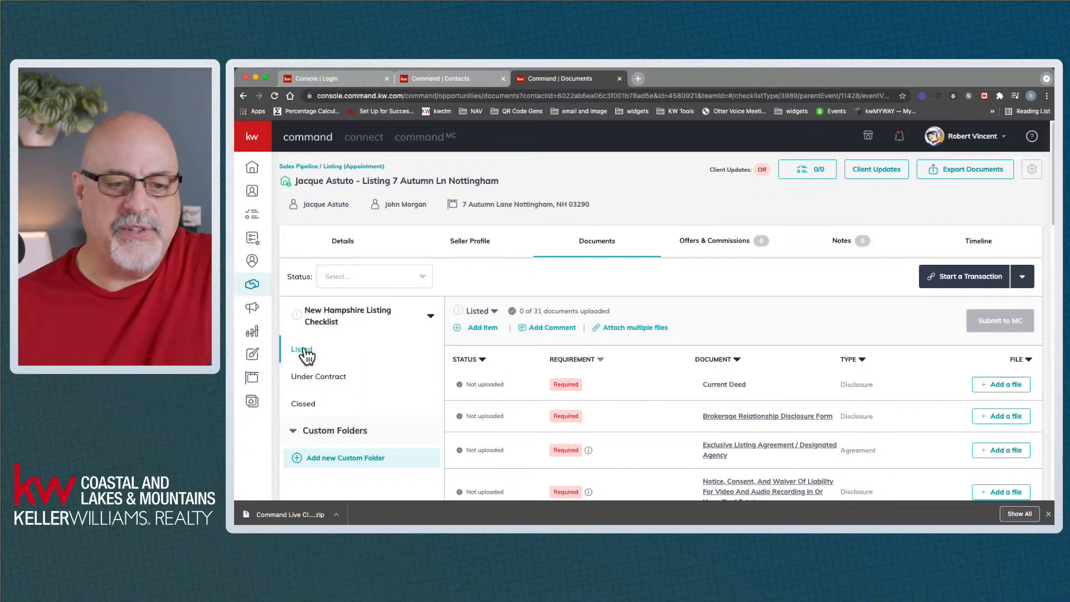
pyautogui.click(315, 379)
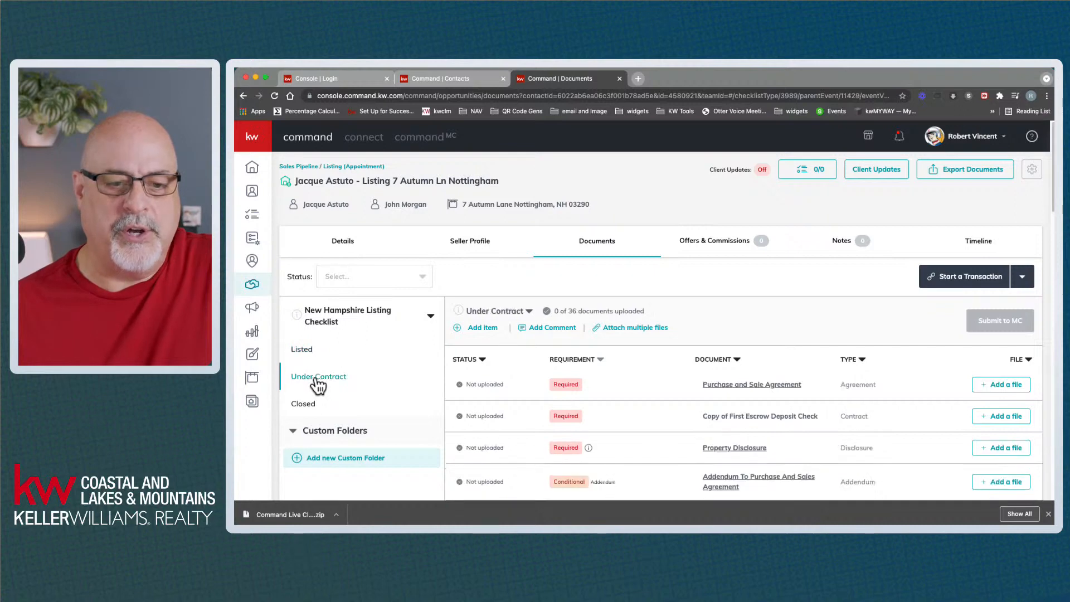
pyautogui.scroll(-4, 634, 371)
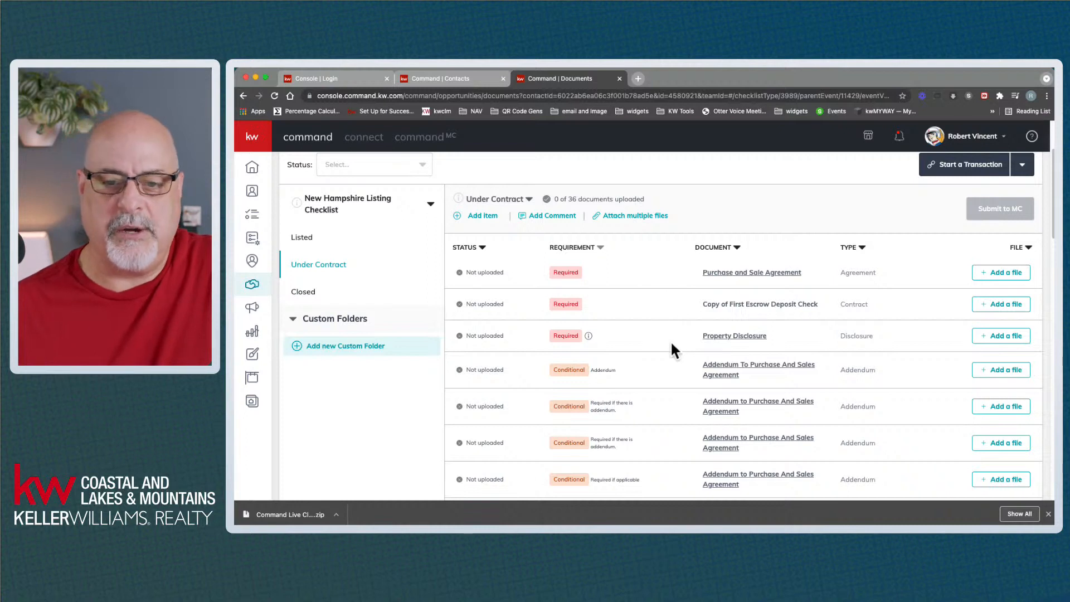
pyautogui.click(315, 299)
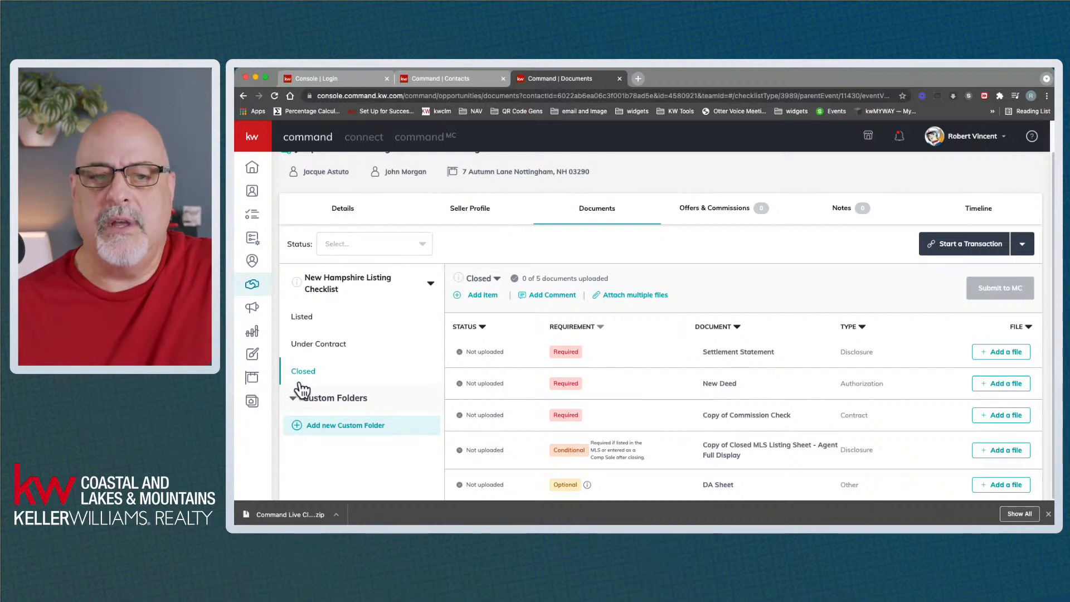
pyautogui.click(303, 318)
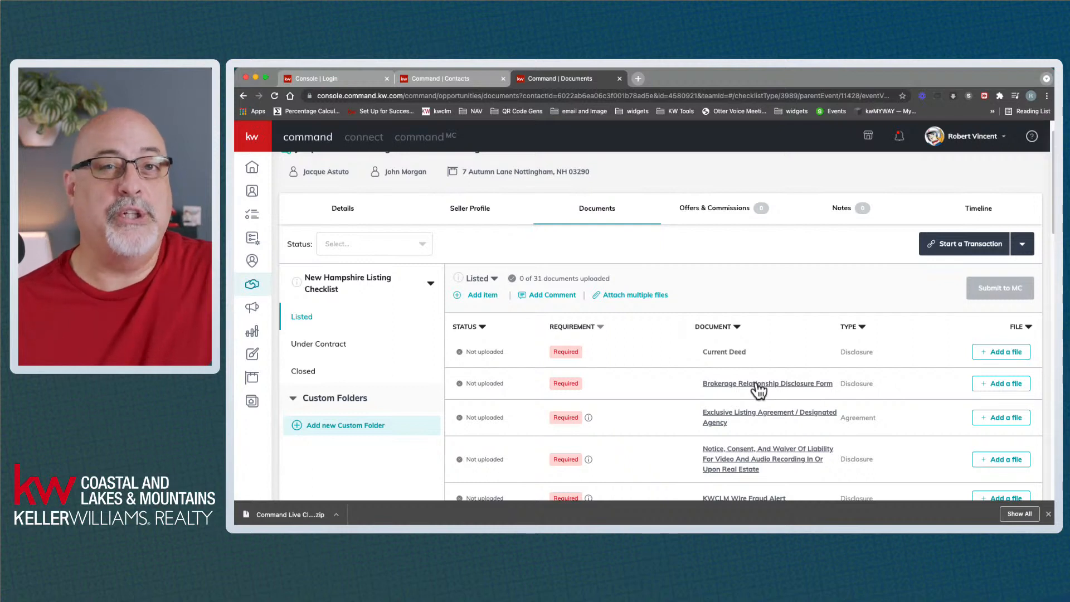
pyautogui.click(758, 384)
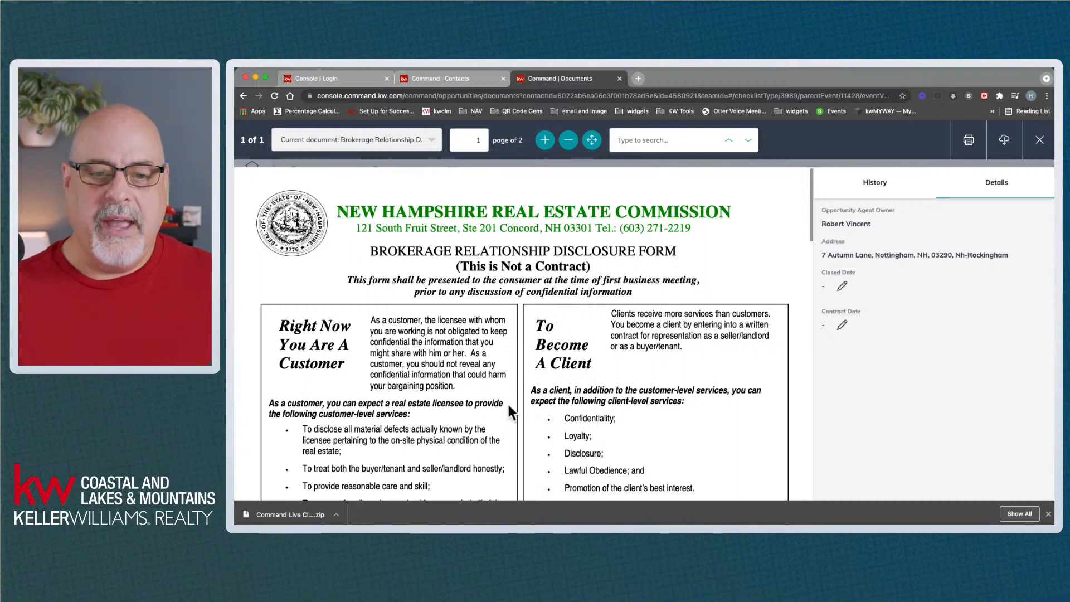
pyautogui.scroll(-6, 583, 368)
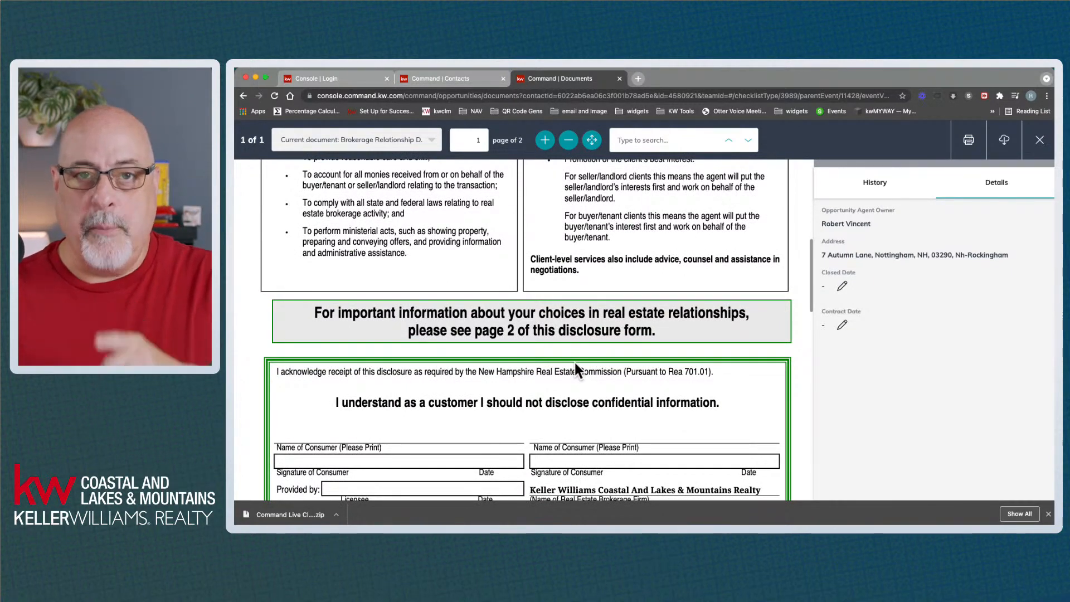
pyautogui.scroll(-3, 574, 362)
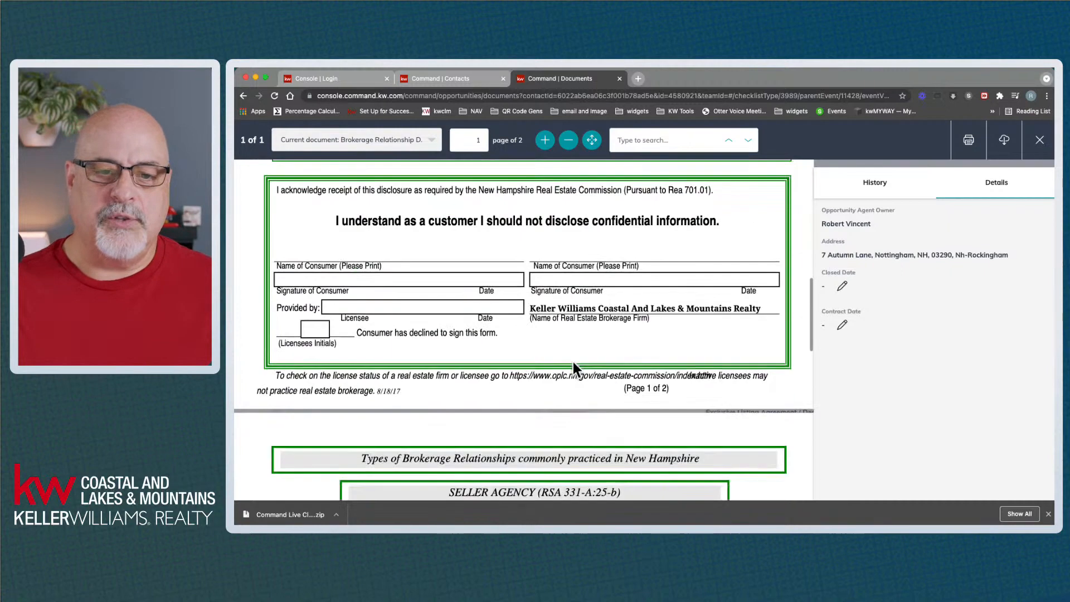
pyautogui.scroll(10, 573, 363)
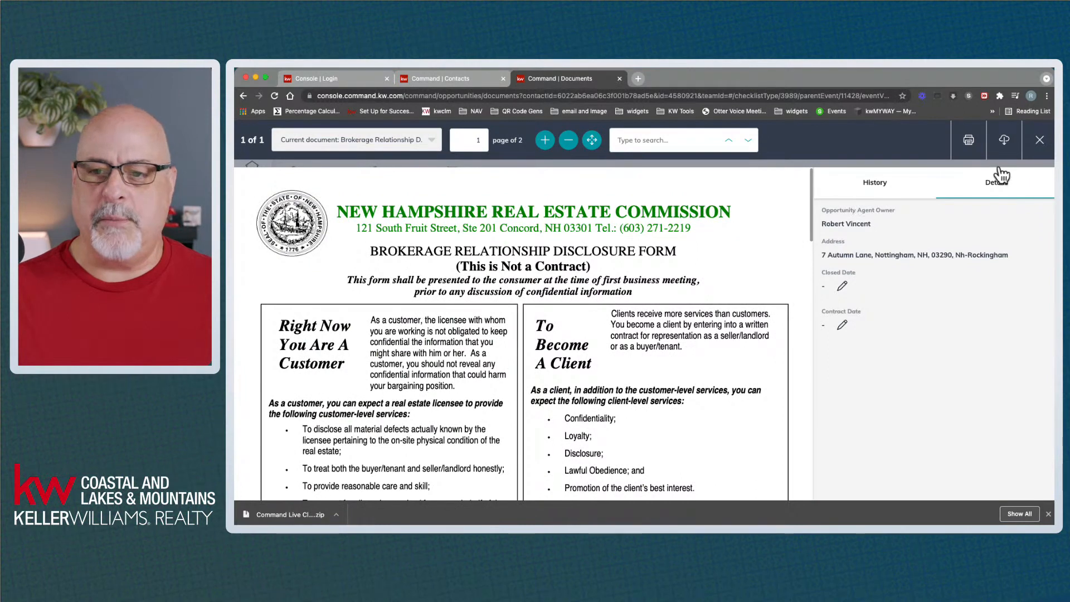
pyautogui.click(1038, 146)
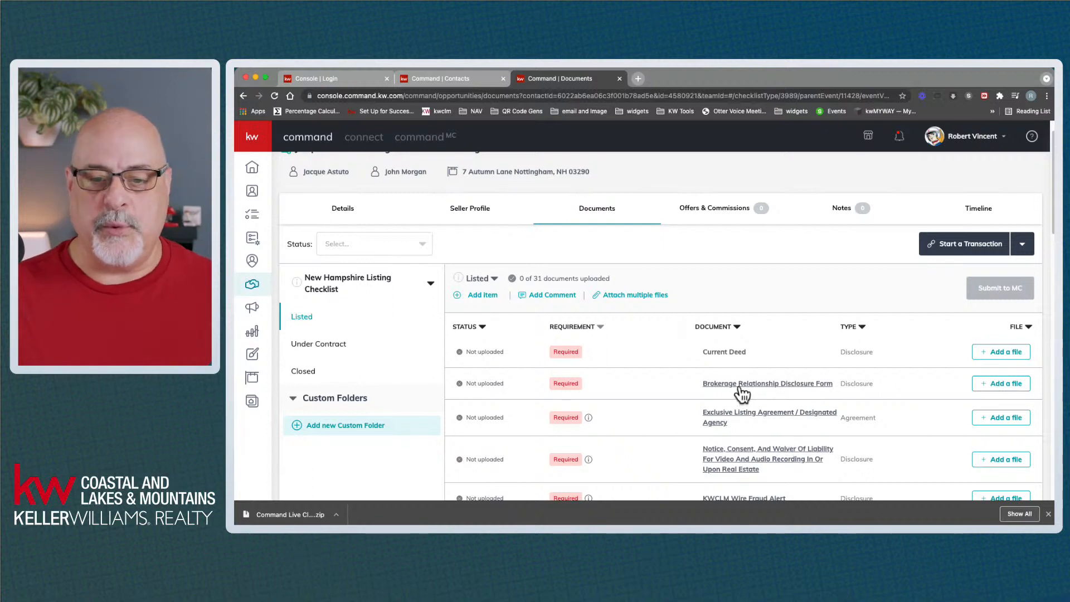
# Review the checklist, then reveal the Start a Transaction choices of DocuSign and Dotloop
pyautogui.moveTo(704, 352); pyautogui.dragTo(743, 351)
pyautogui.click(771, 348)
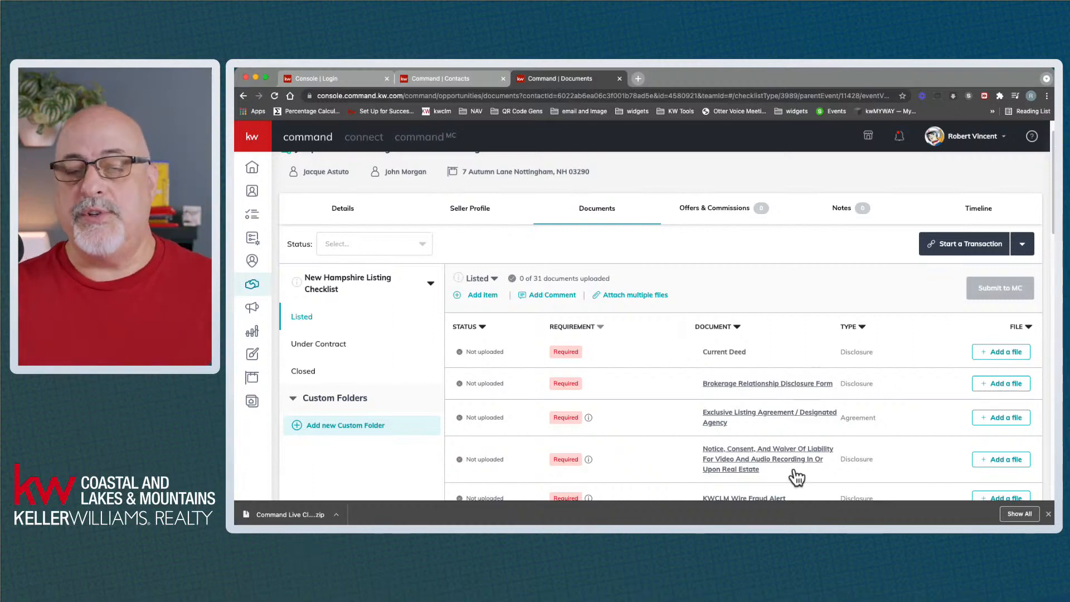
pyautogui.scroll(-5, 795, 472)
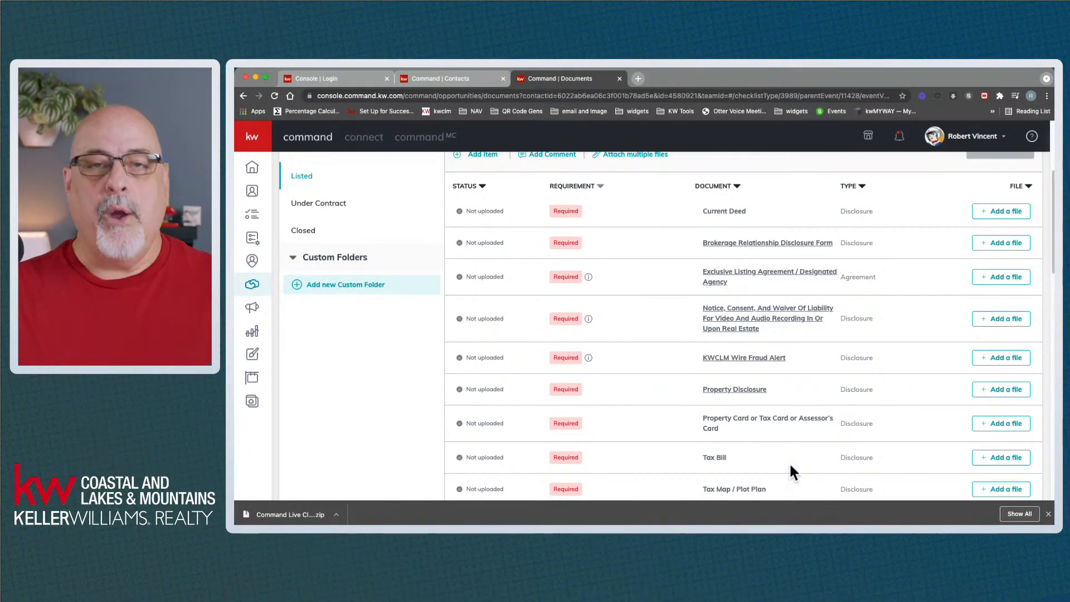
pyautogui.scroll(6, 789, 462)
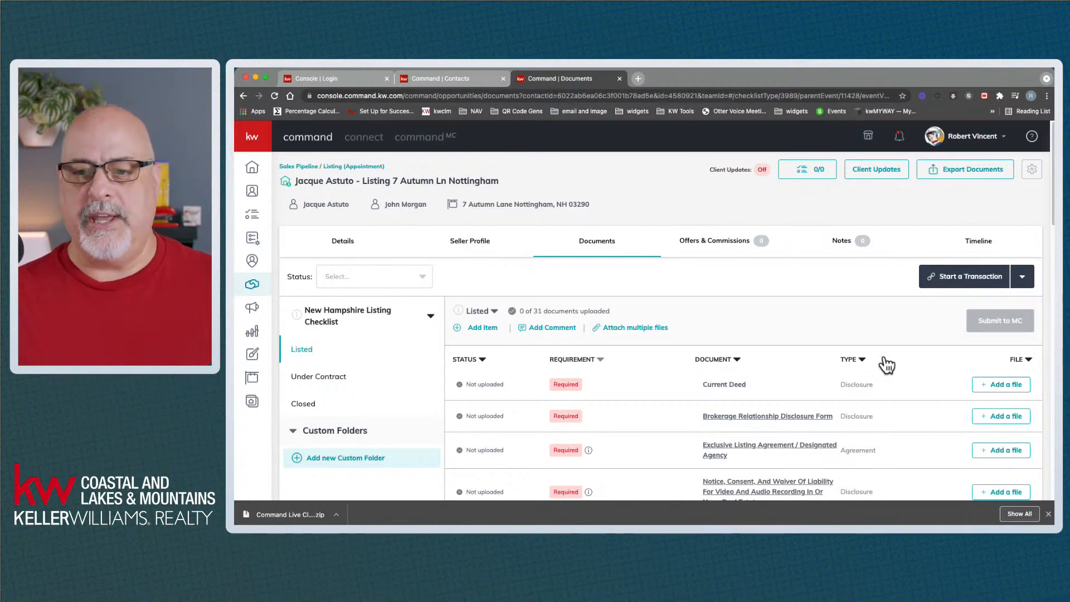
pyautogui.click(1022, 277)
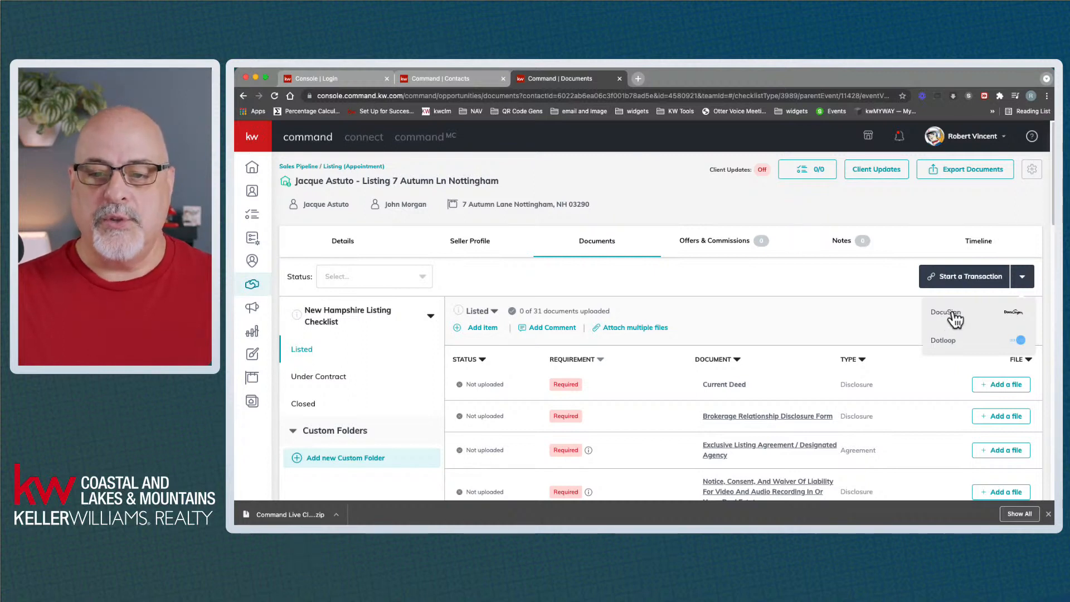
# Start a DocuSign transaction for the listing from KW Command's Start a Transaction choices
pyautogui.click(888, 328)
pyautogui.click(1025, 276)
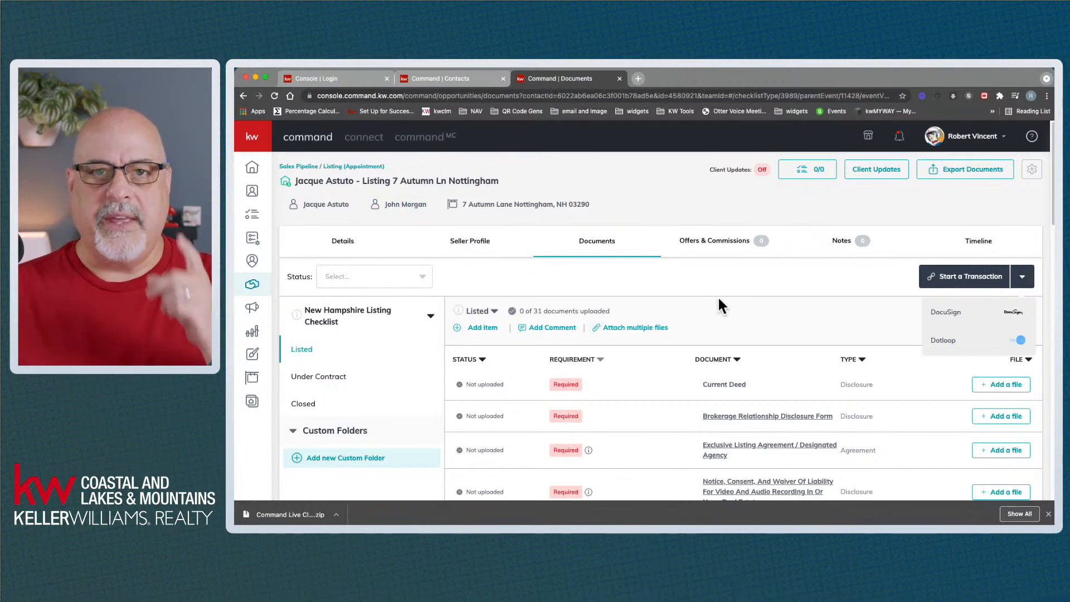
pyautogui.click(941, 320)
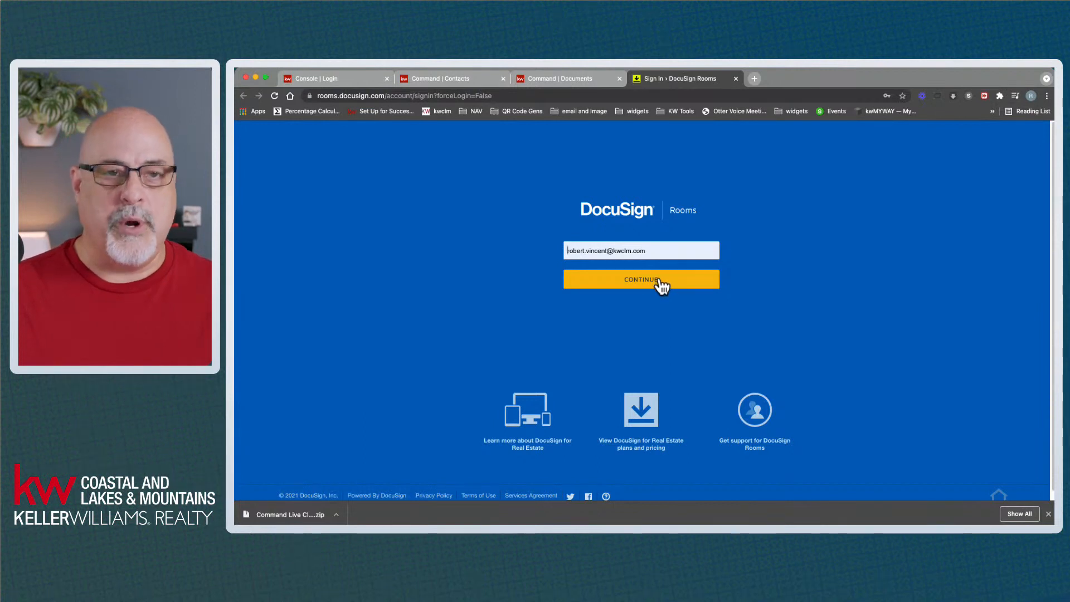
# Sign in to DocuSign Rooms with the prefilled account e-mail and saved password
pyautogui.click(637, 289)
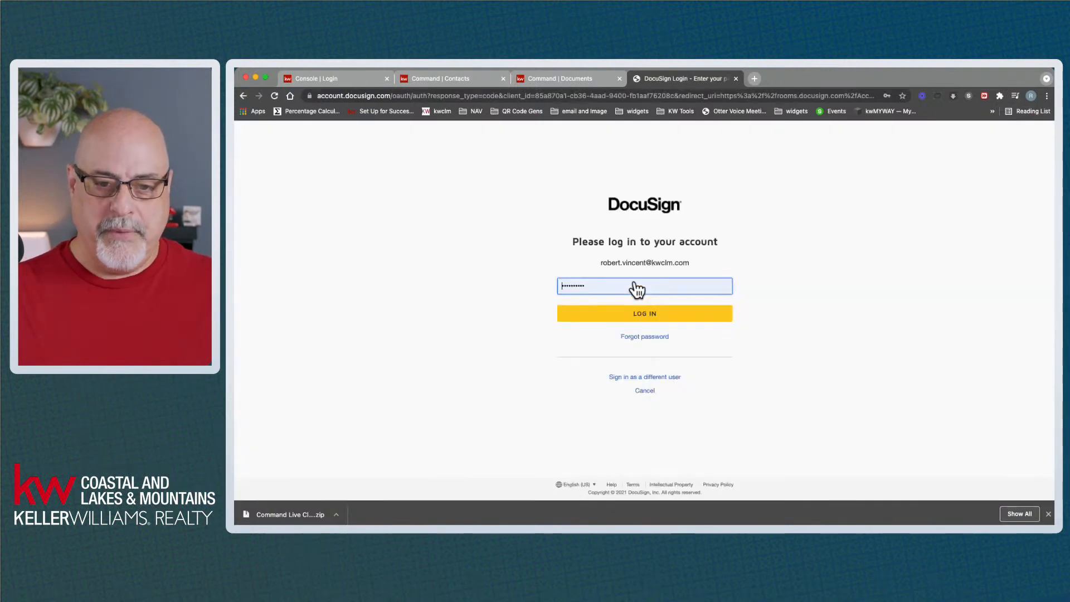
pyautogui.click(637, 316)
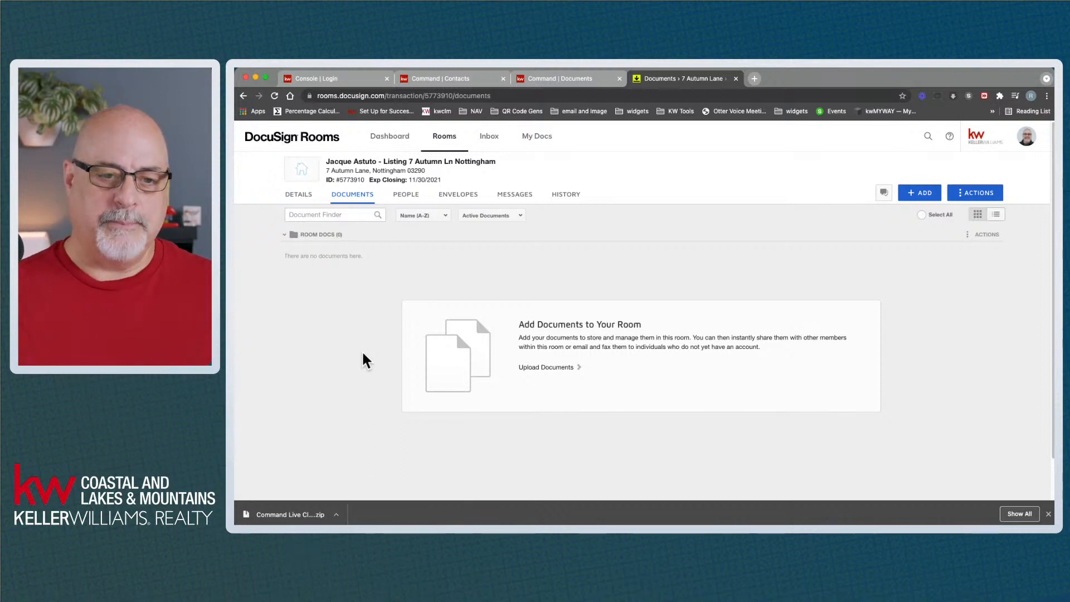
pyautogui.moveTo(335, 188)
pyautogui.moveTo(326, 162); pyautogui.dragTo(503, 169)
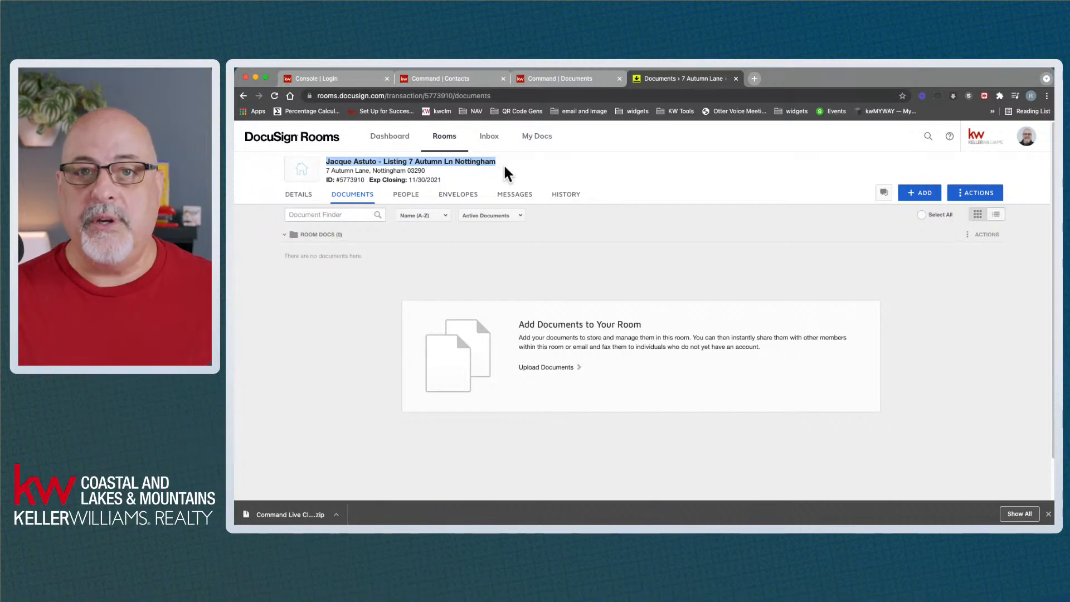
pyautogui.click(566, 81)
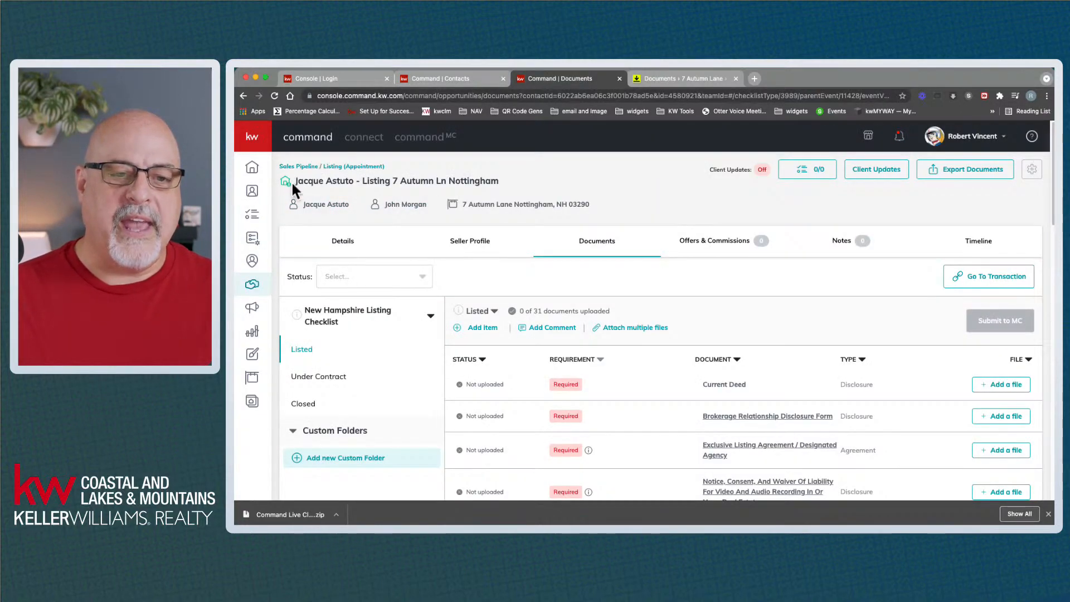
# Compare the Command listing title with the room name, then return to the DocuSign listing room
pyautogui.moveTo(329, 182); pyautogui.dragTo(463, 185)
pyautogui.click(484, 185)
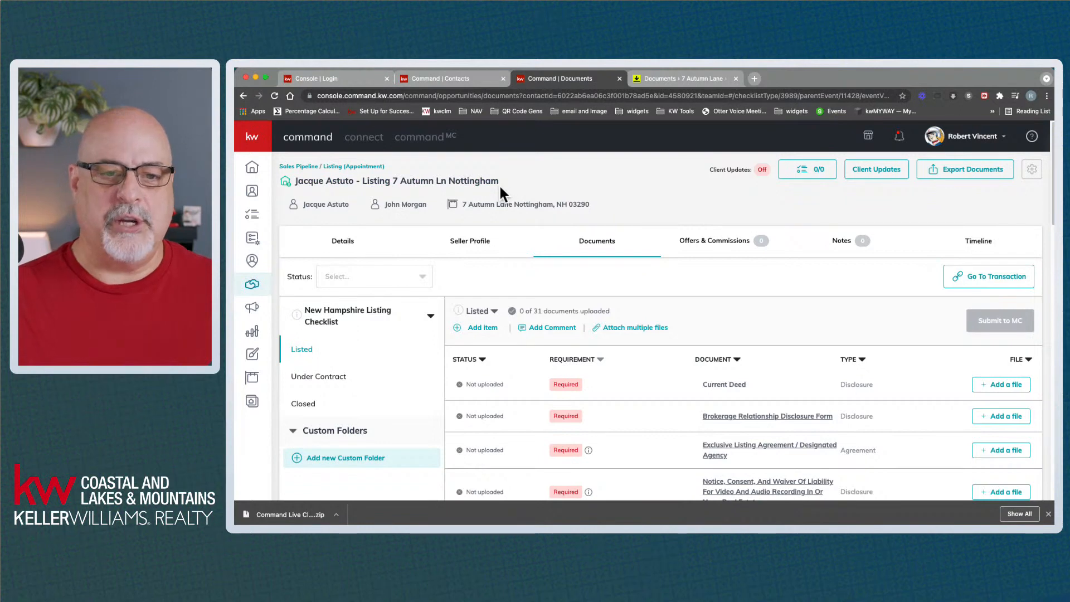
pyautogui.click(676, 79)
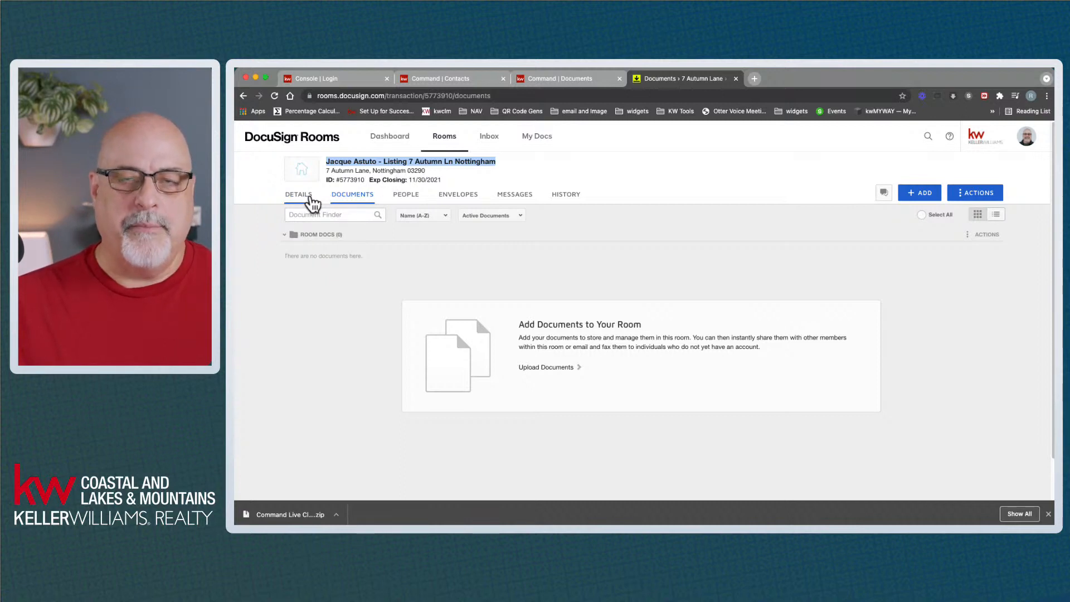
# Show the room's Details and review its Name, List Side and Created by values
pyautogui.click(310, 196)
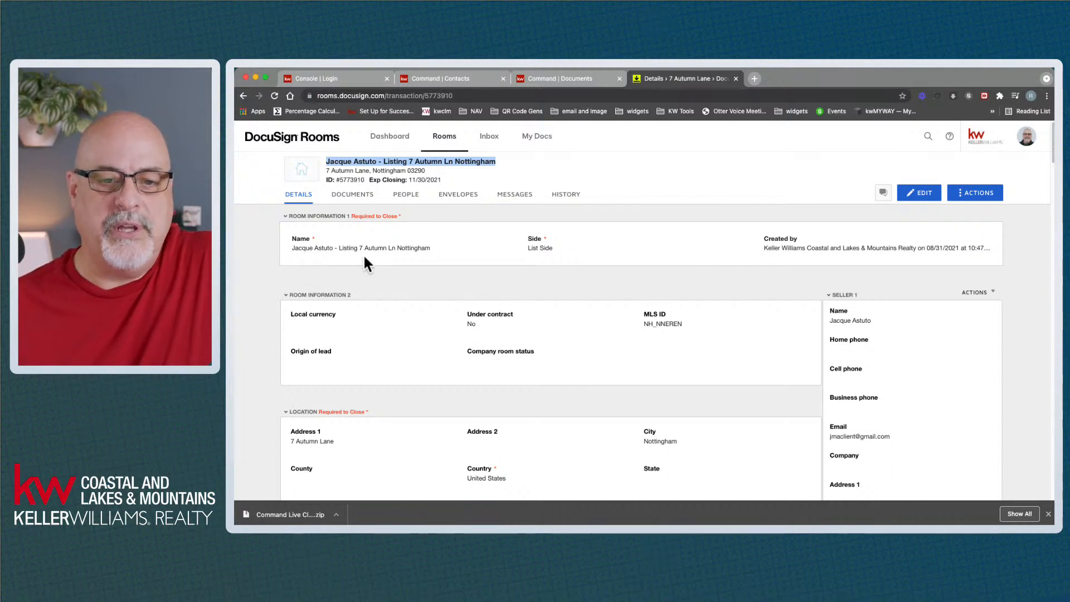
pyautogui.moveTo(527, 247); pyautogui.dragTo(555, 248)
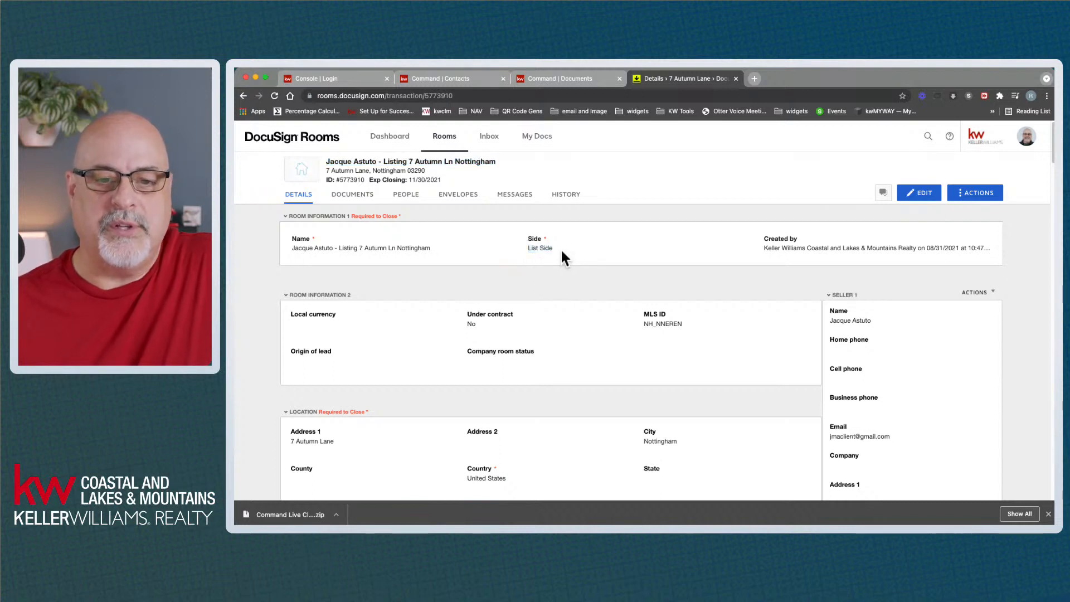
pyautogui.moveTo(767, 248); pyautogui.dragTo(986, 258)
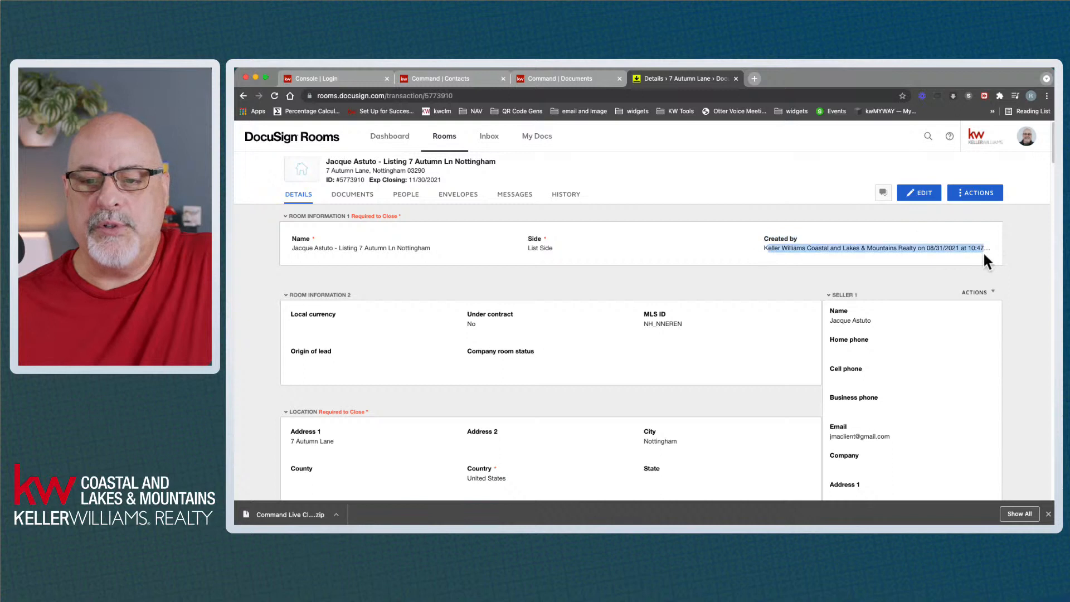
pyautogui.click(715, 244)
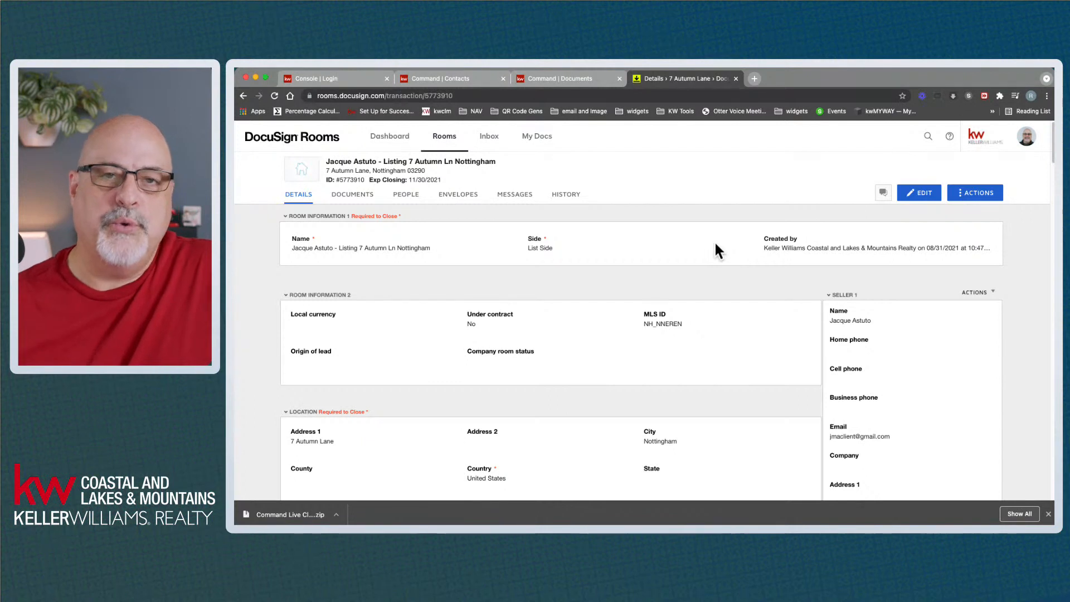
pyautogui.moveTo(765, 248); pyautogui.dragTo(898, 225)
pyautogui.tripleClick(985, 249)
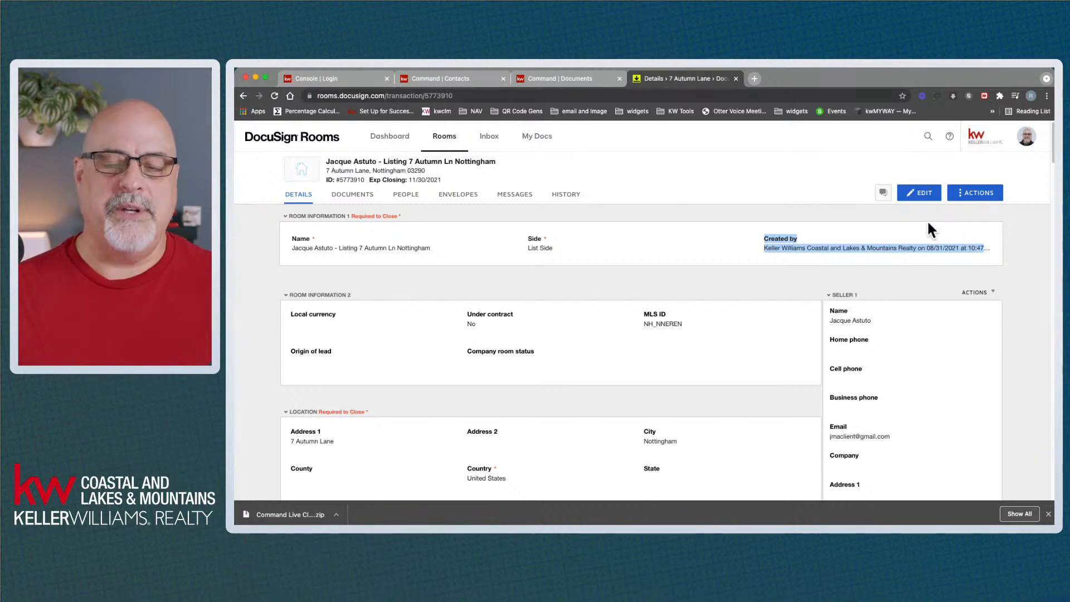
pyautogui.click(750, 238)
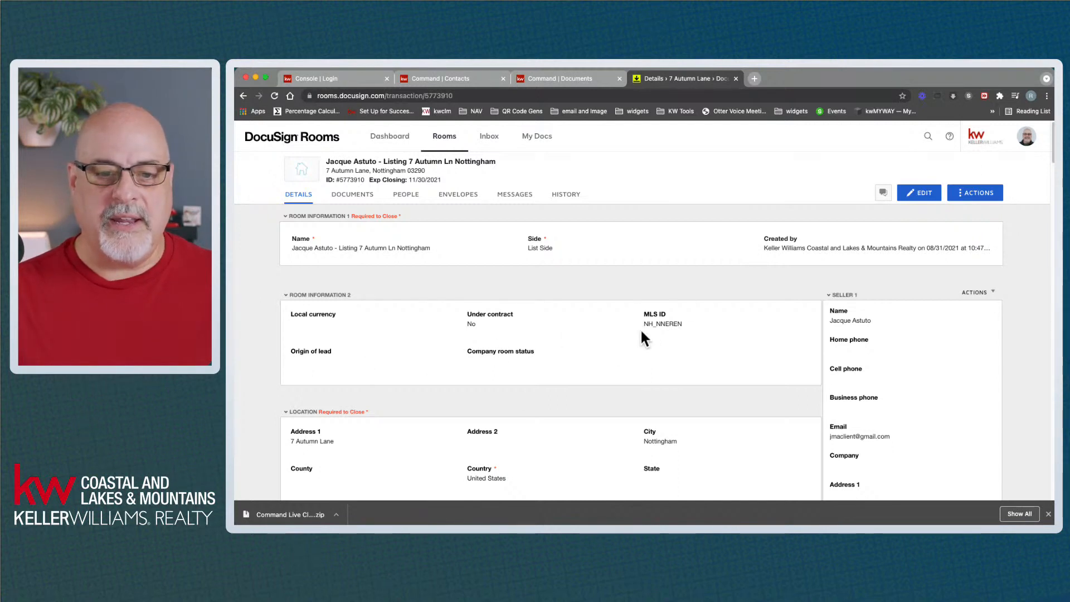
pyautogui.scroll(-2, 477, 348)
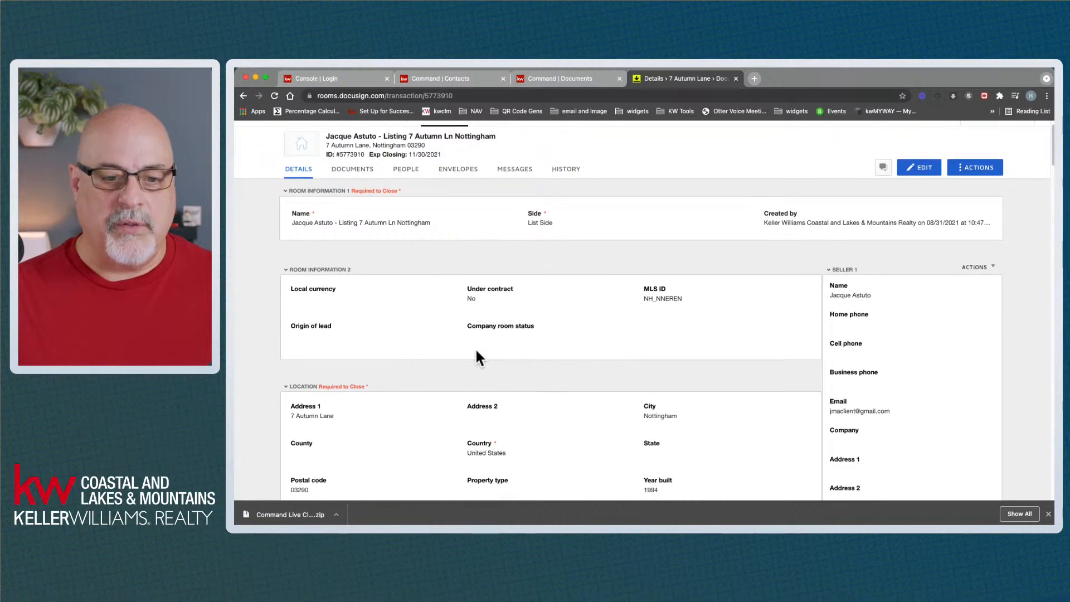
pyautogui.scroll(-3, 473, 356)
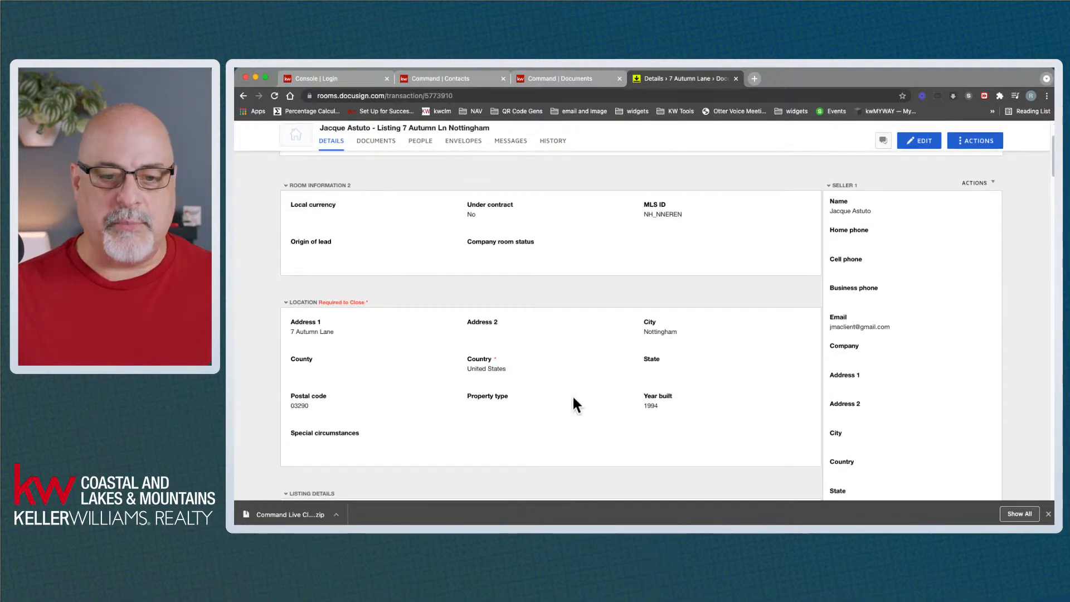
pyautogui.scroll(-5, 622, 372)
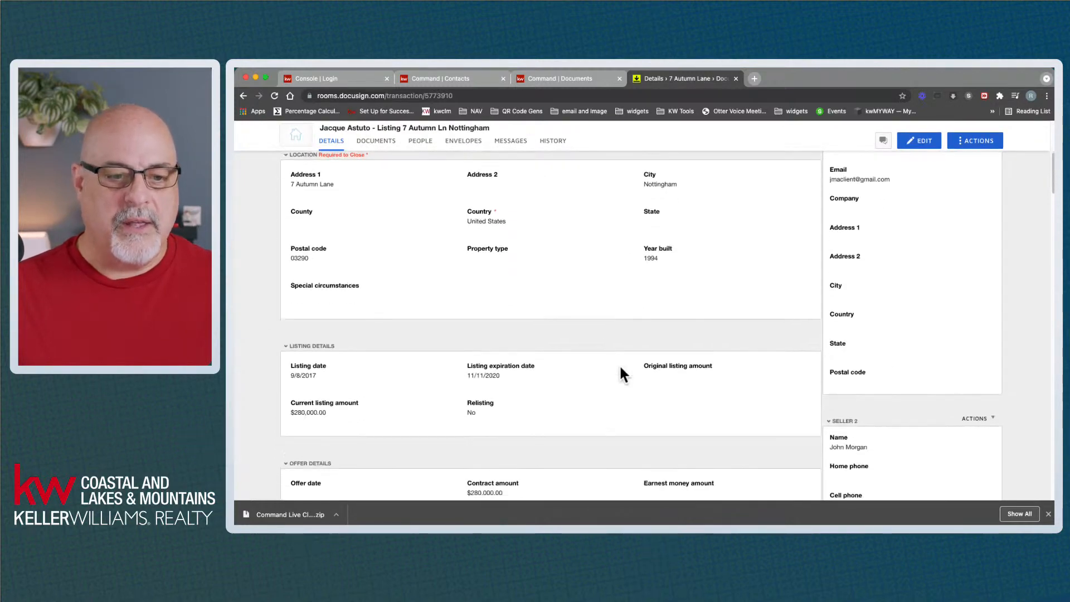
pyautogui.scroll(-1, 616, 364)
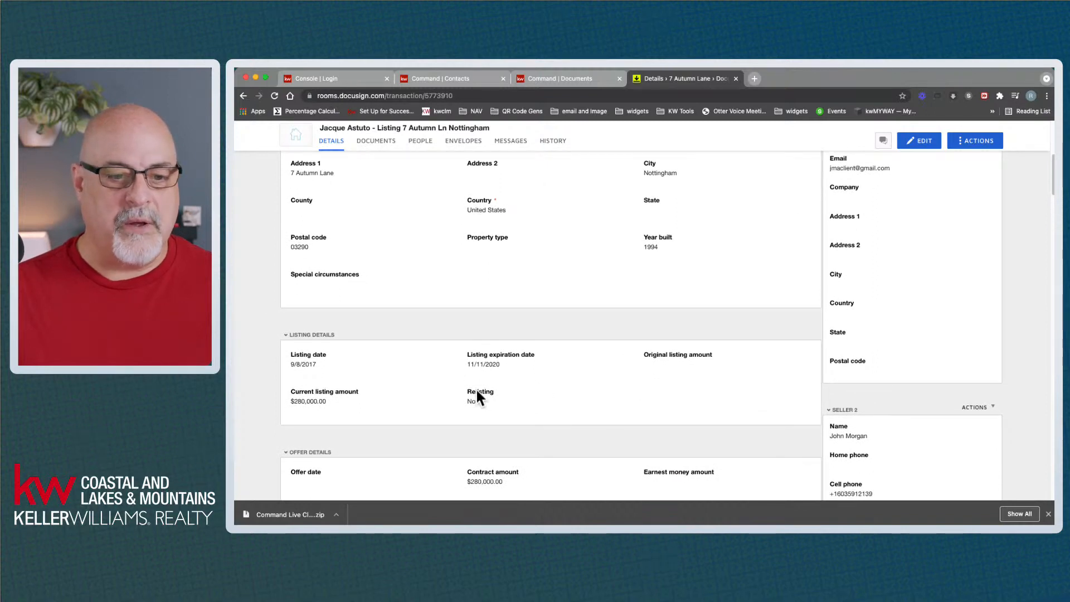
pyautogui.scroll(-7, 550, 387)
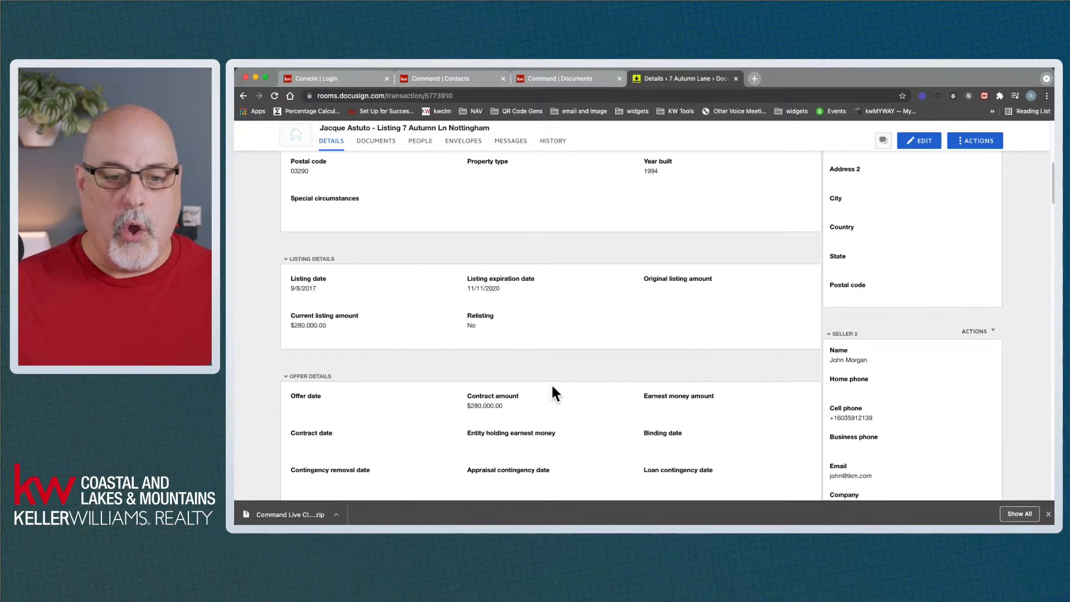
pyautogui.scroll(-1, 553, 390)
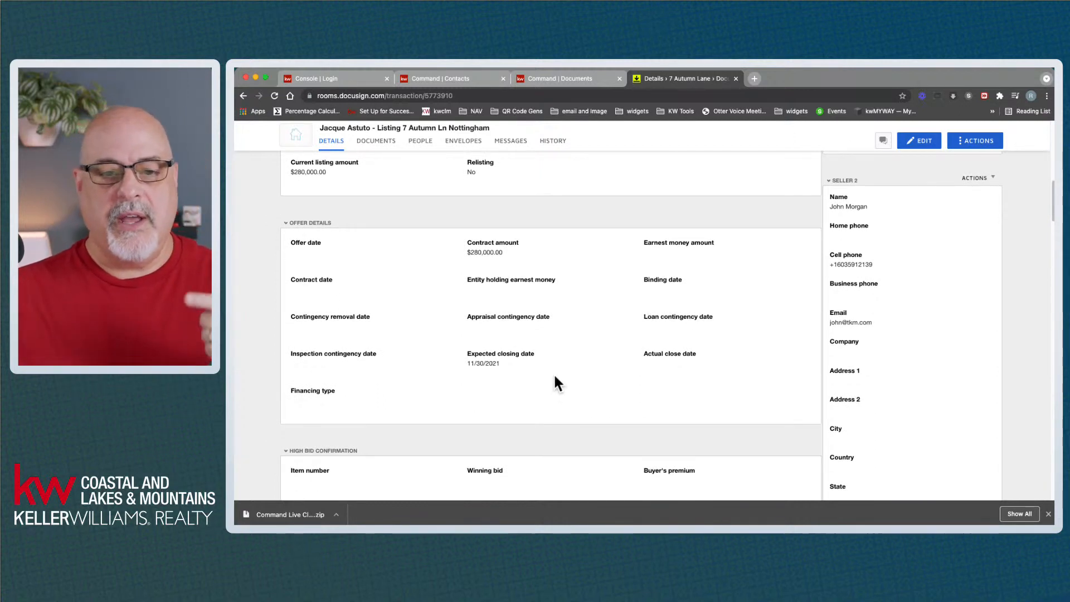
pyautogui.scroll(-5, 555, 377)
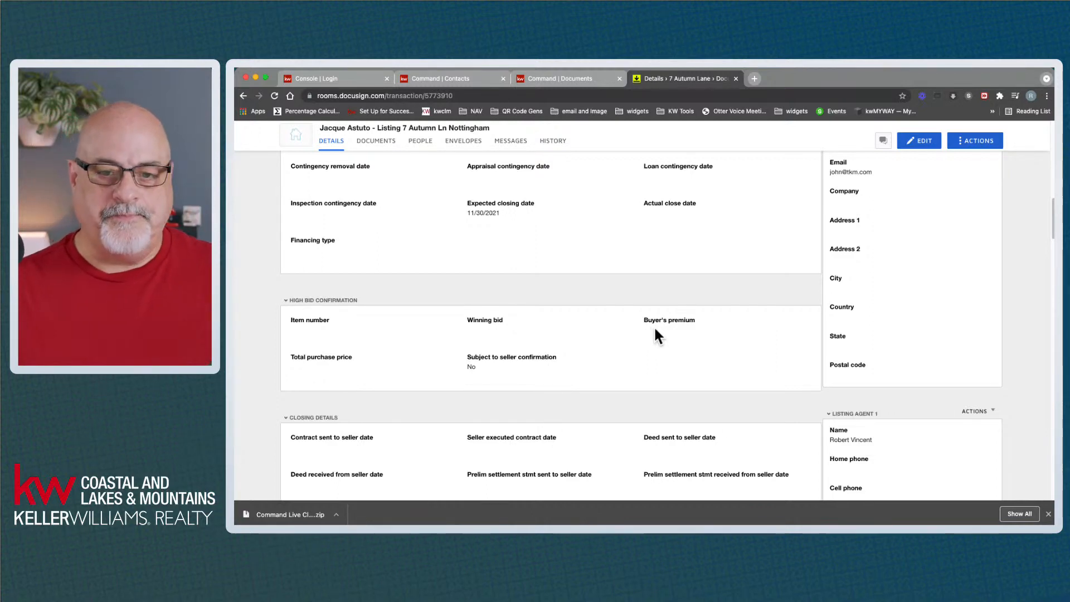
pyautogui.scroll(10, 656, 329)
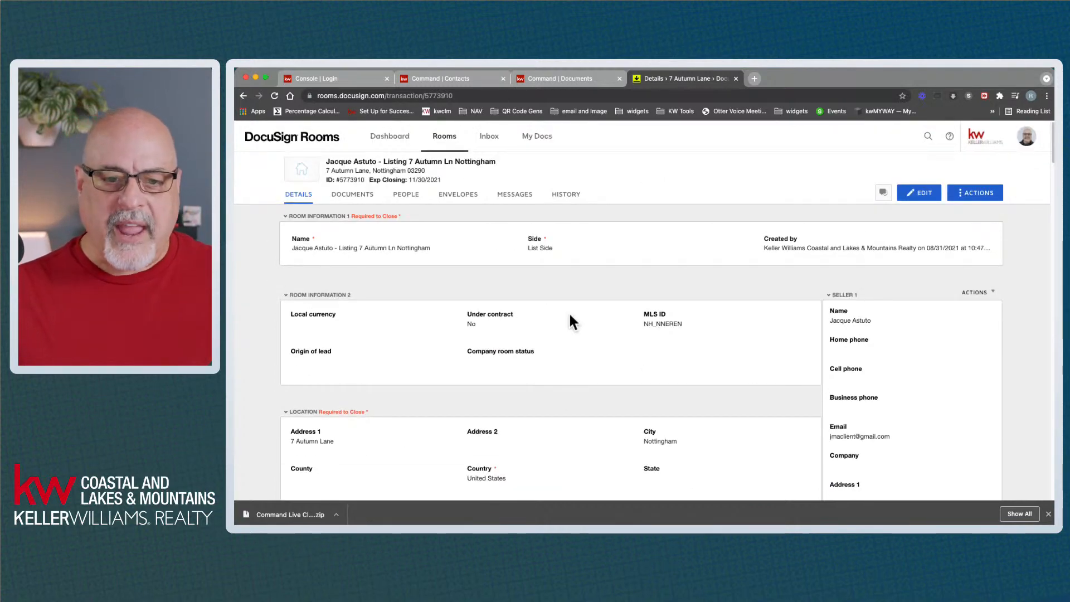
pyautogui.click(922, 196)
pyautogui.scroll(-5, 680, 376)
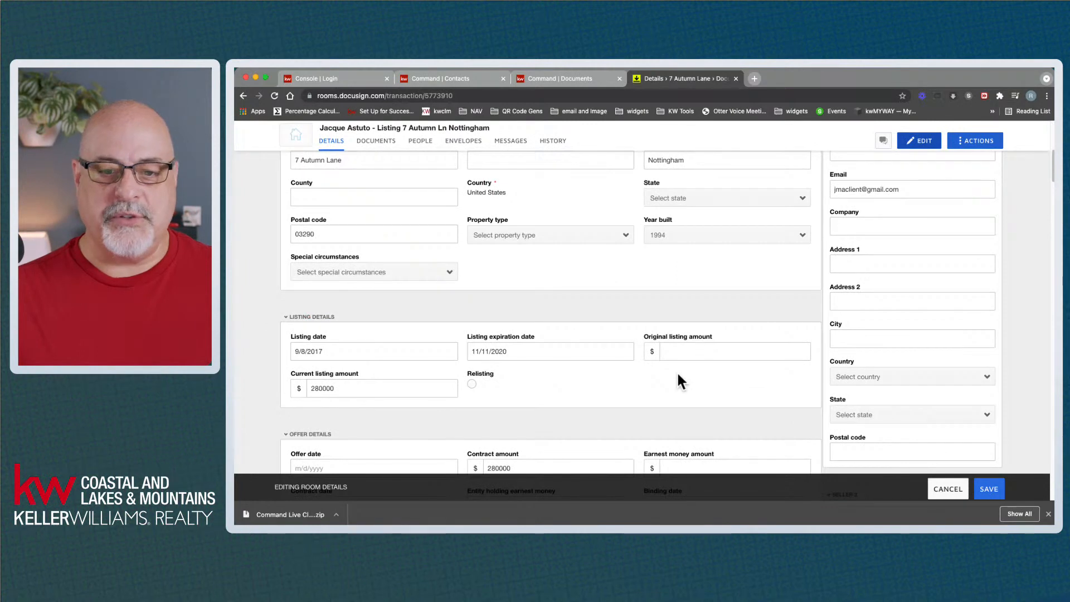
pyautogui.scroll(-3, 678, 375)
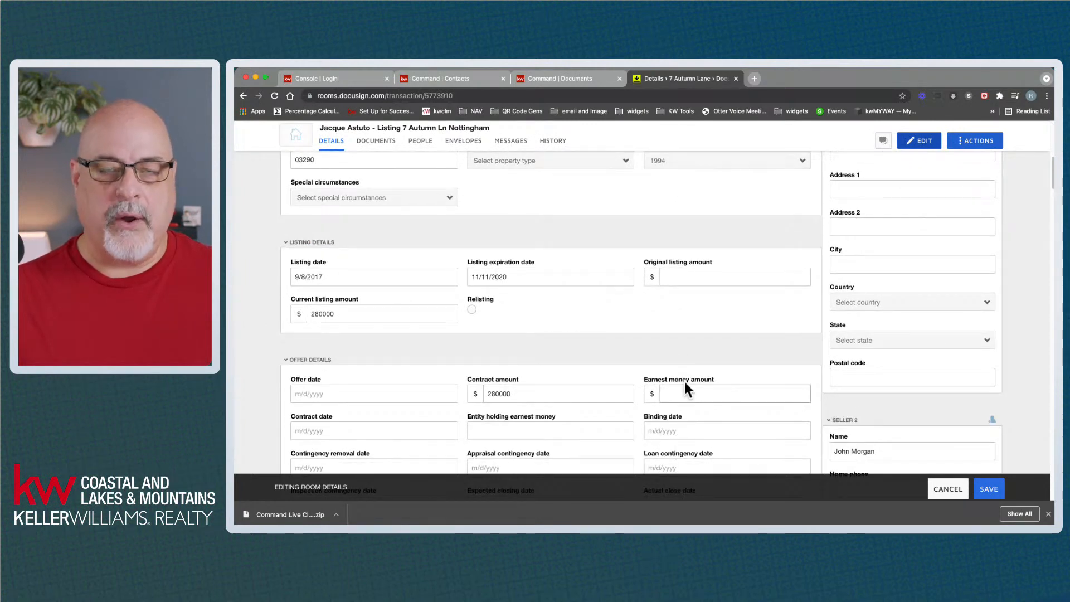
pyautogui.scroll(-3, 687, 382)
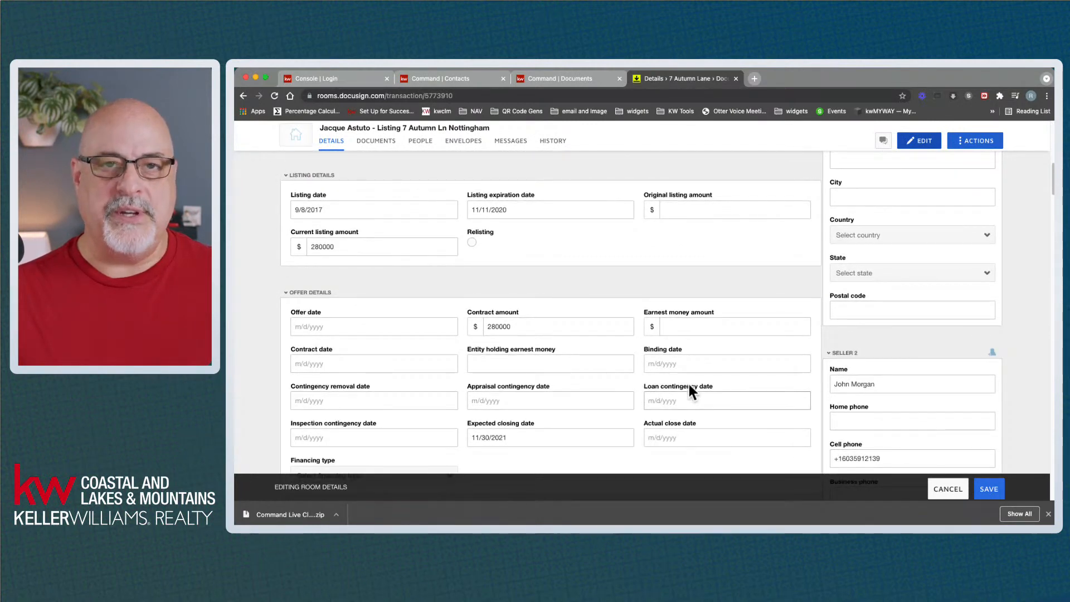
pyautogui.scroll(8, 689, 390)
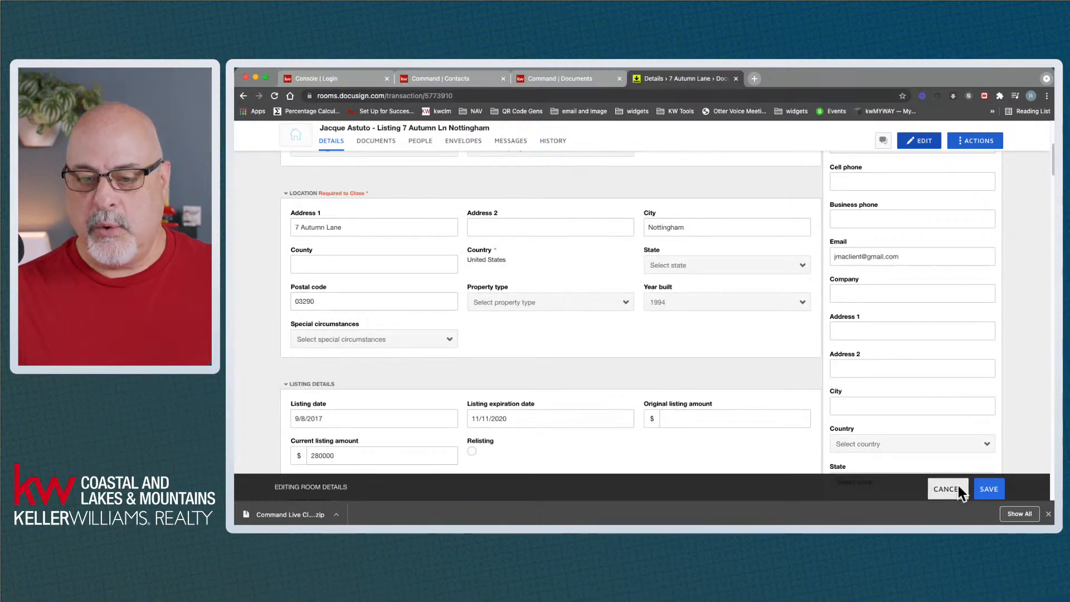
pyautogui.click(958, 488)
pyautogui.scroll(5, 769, 305)
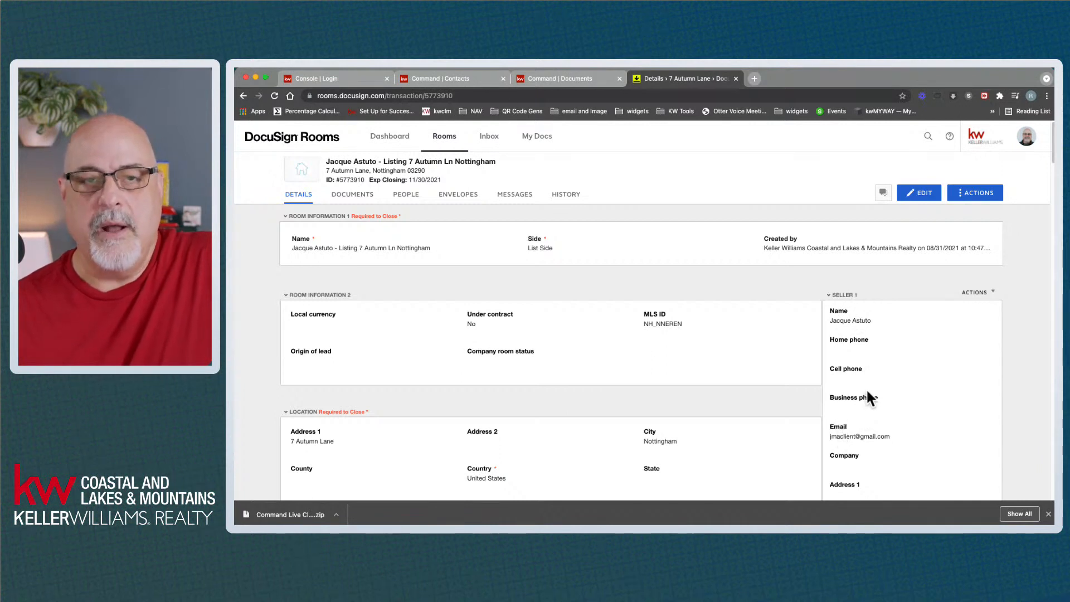
# Review the room's seller and offer details, then go back to its empty documents list
pyautogui.scroll(-2, 872, 384)
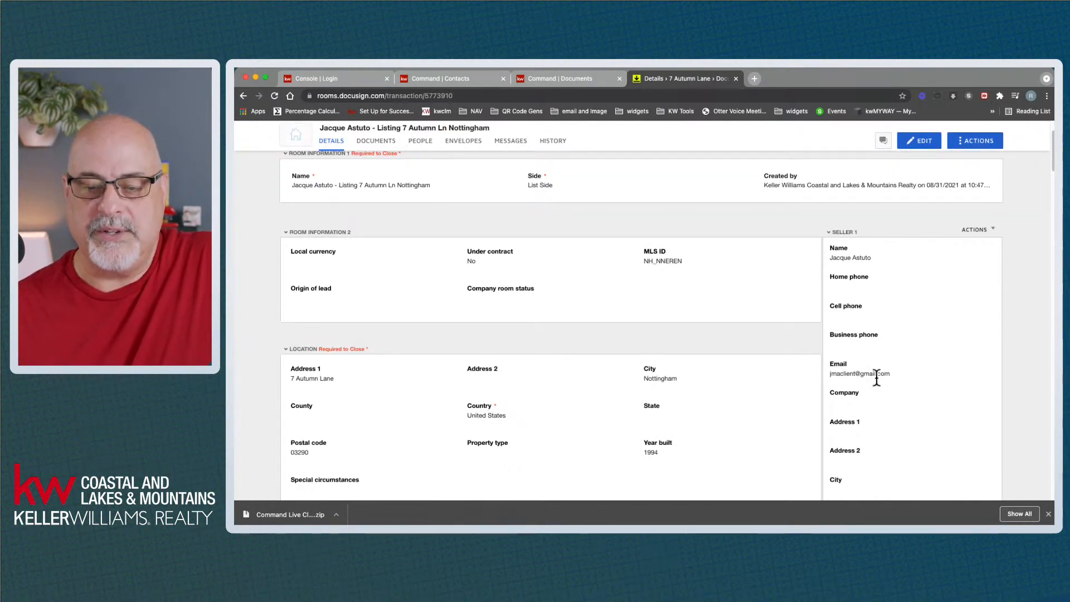
pyautogui.scroll(-6, 876, 378)
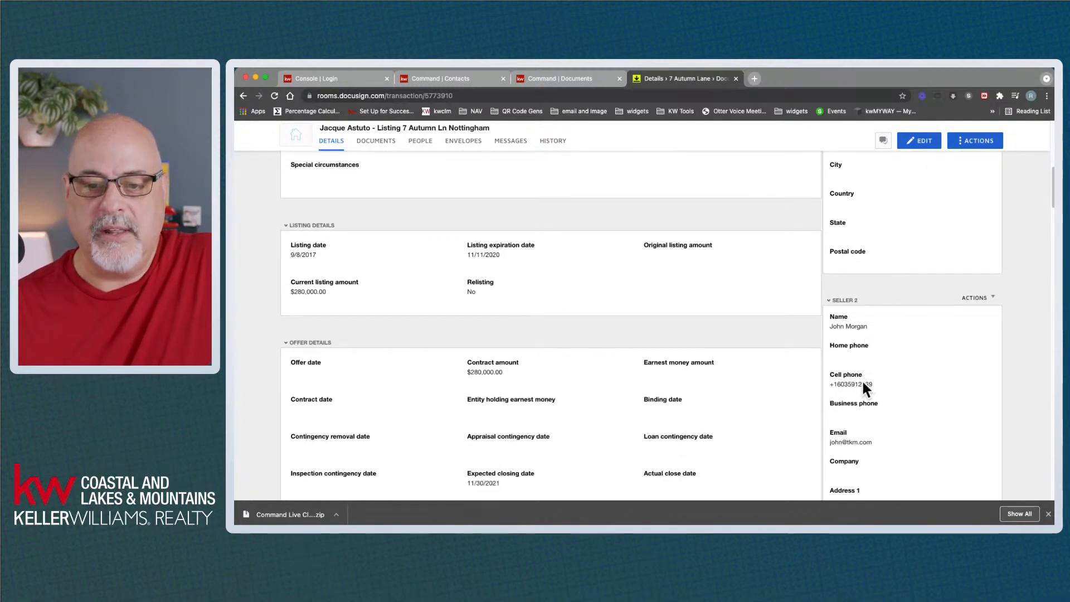
pyautogui.scroll(-2, 864, 383)
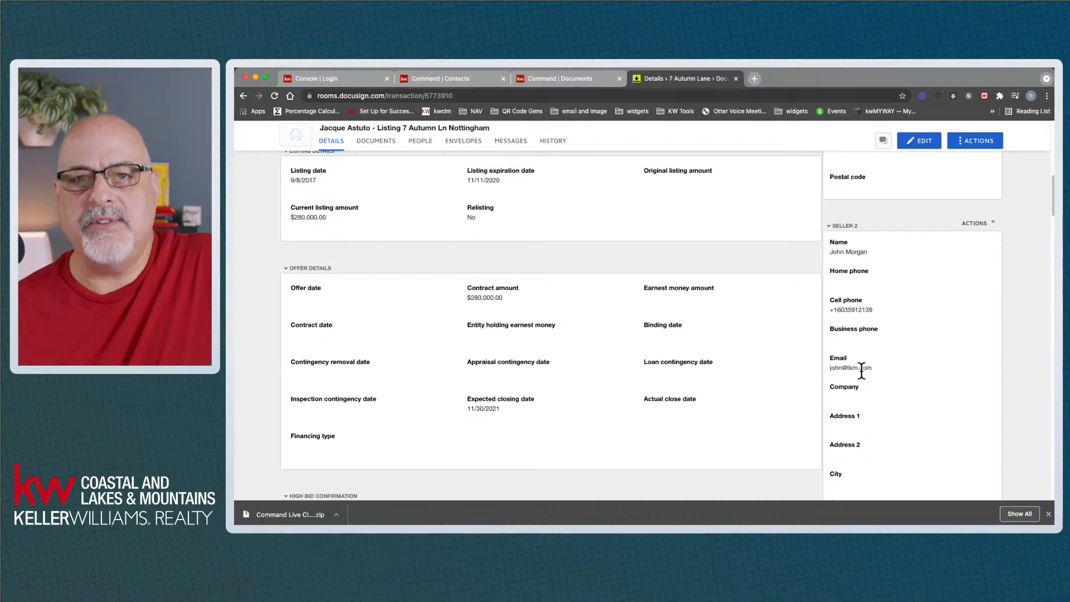
pyautogui.scroll(10, 861, 369)
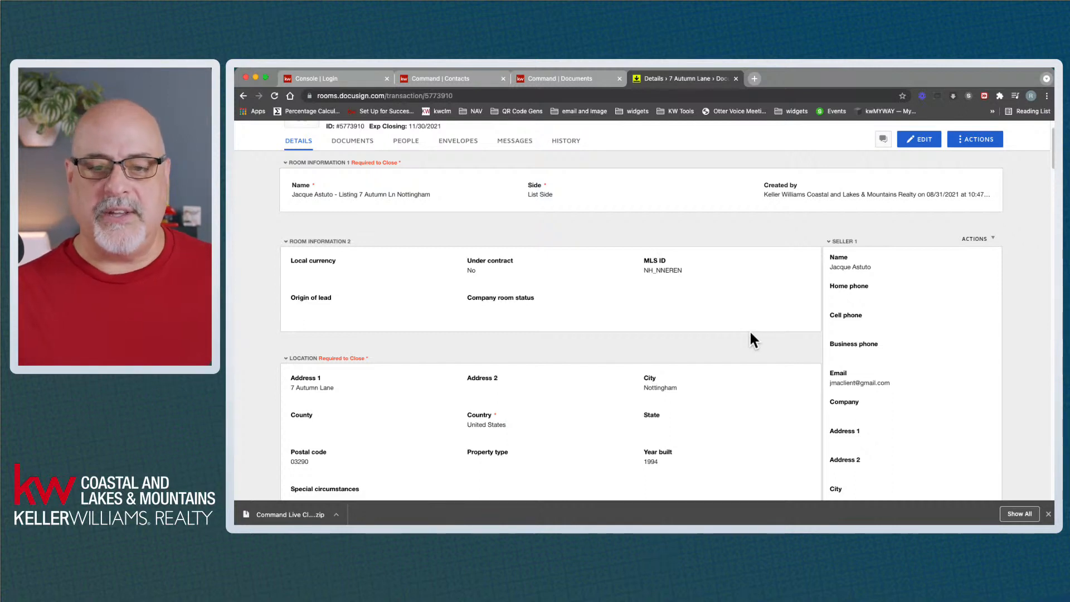
pyautogui.scroll(2, 750, 334)
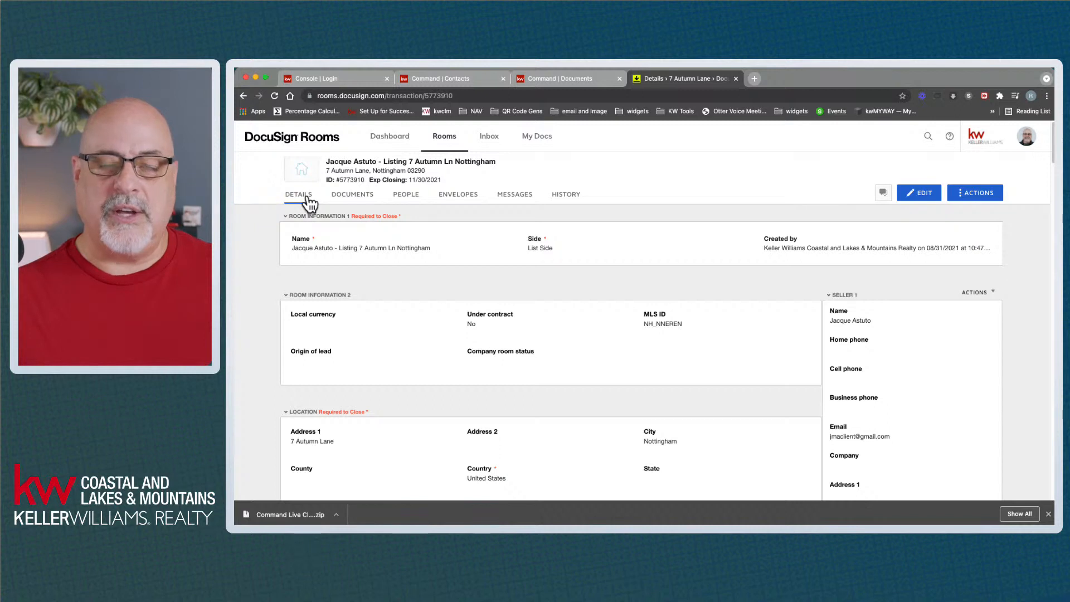
pyautogui.click(351, 196)
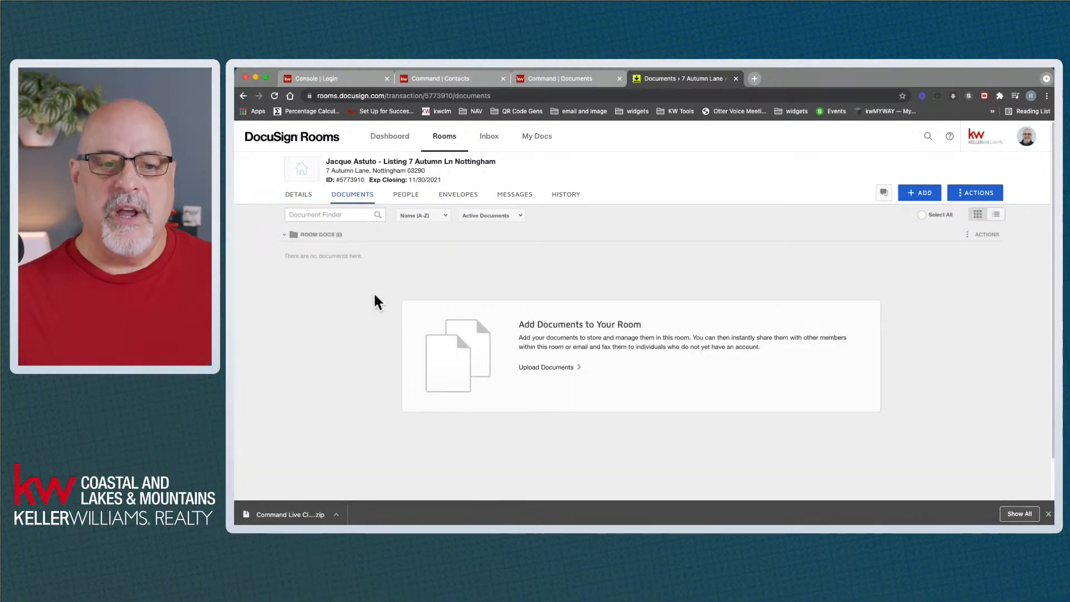
# Leave the empty Room Docs area for the 'Command | Documents' checklist
pyautogui.moveTo(308, 171)
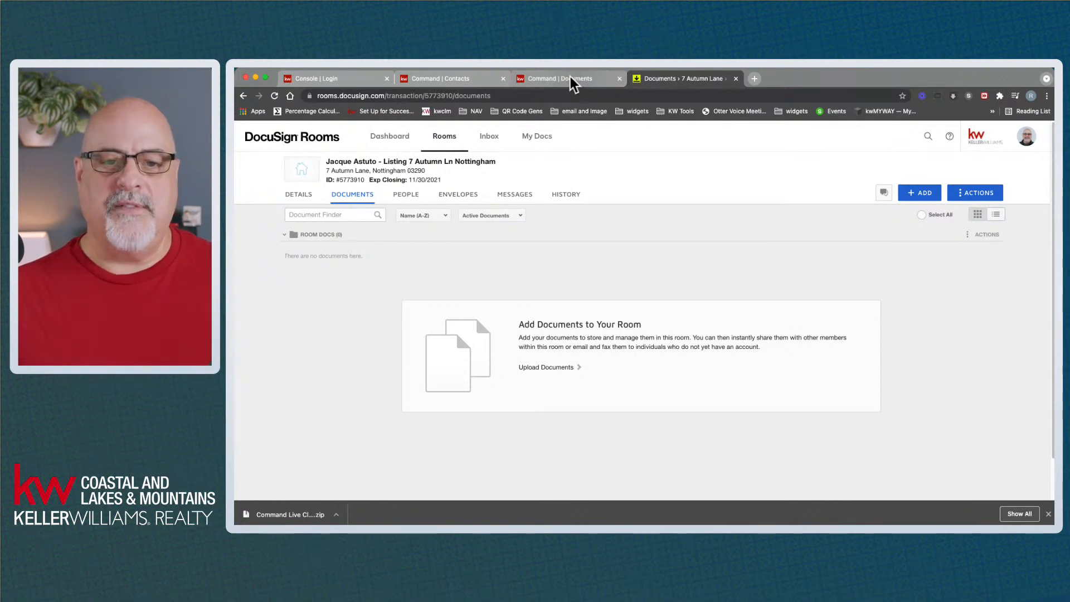
pyautogui.click(573, 81)
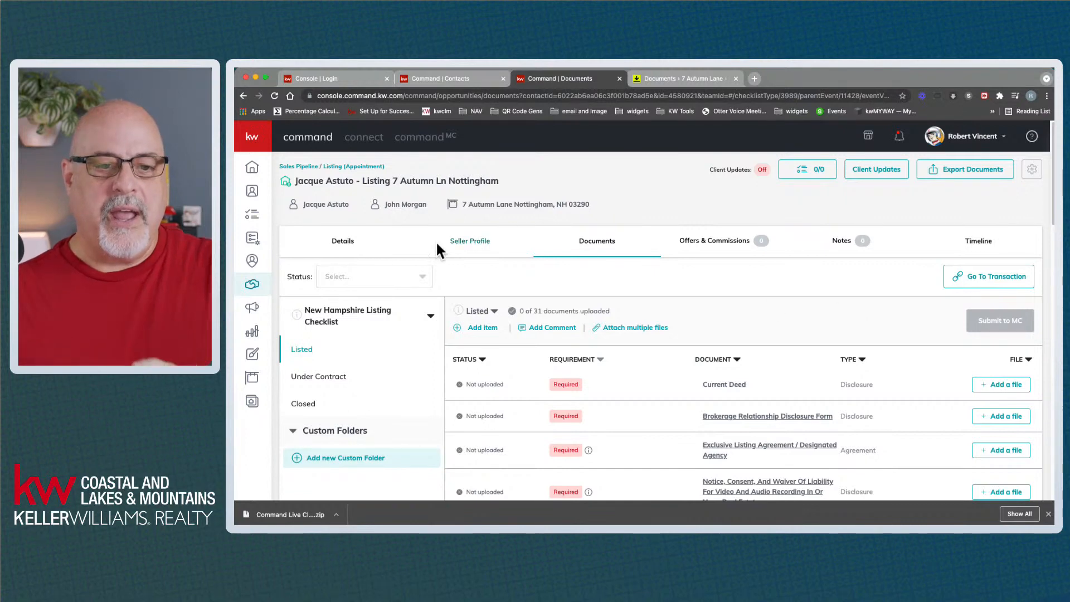
# Review the Command listing details: 31 August 2021 DocuSign sync and Synced address fields
pyautogui.click(344, 243)
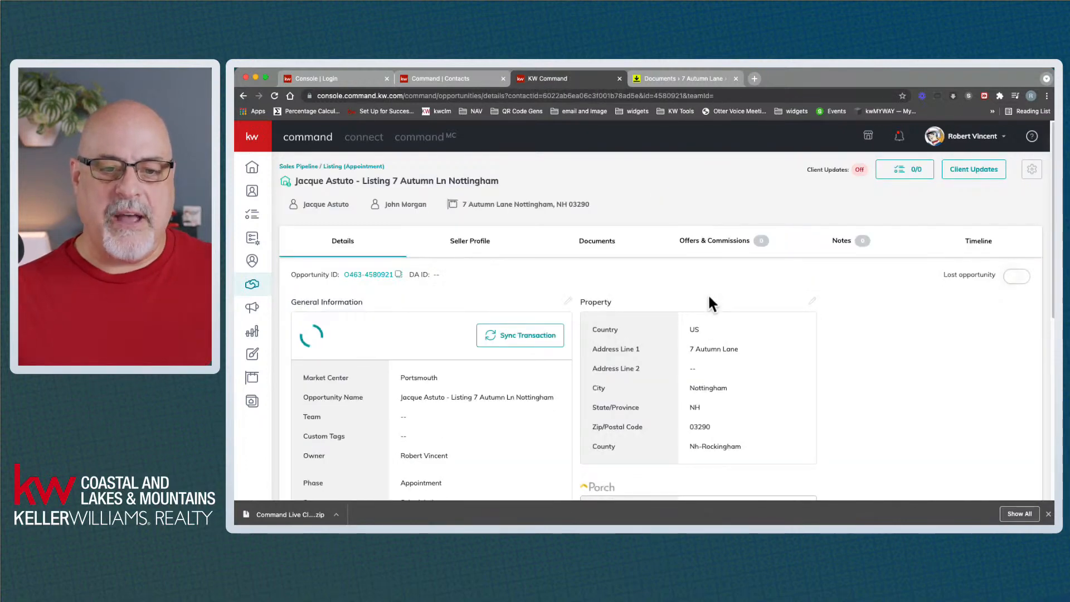
pyautogui.moveTo(304, 329); pyautogui.dragTo(381, 341)
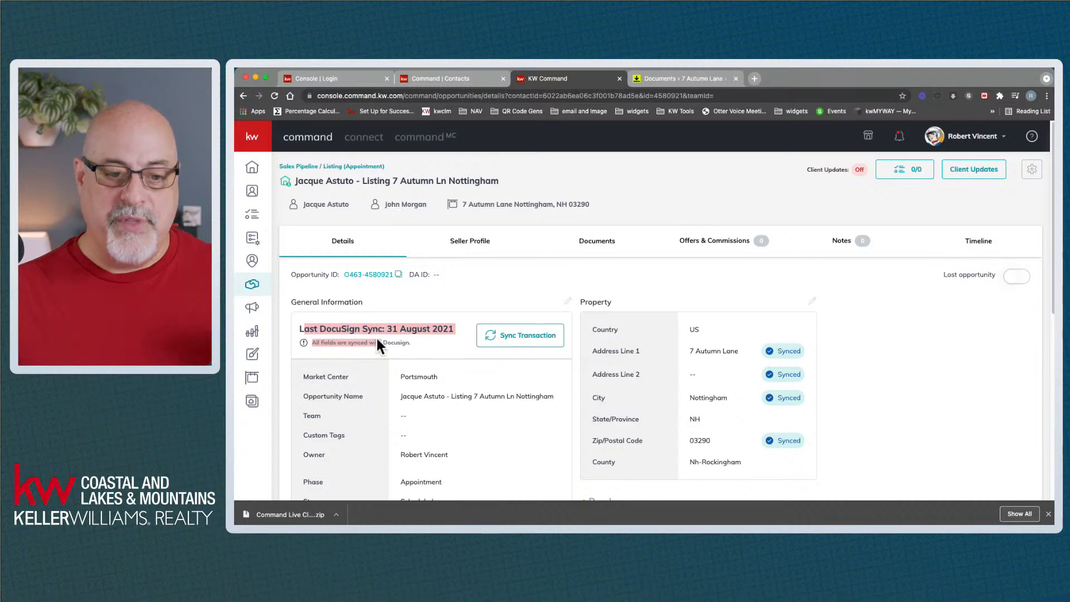
pyautogui.click(376, 337)
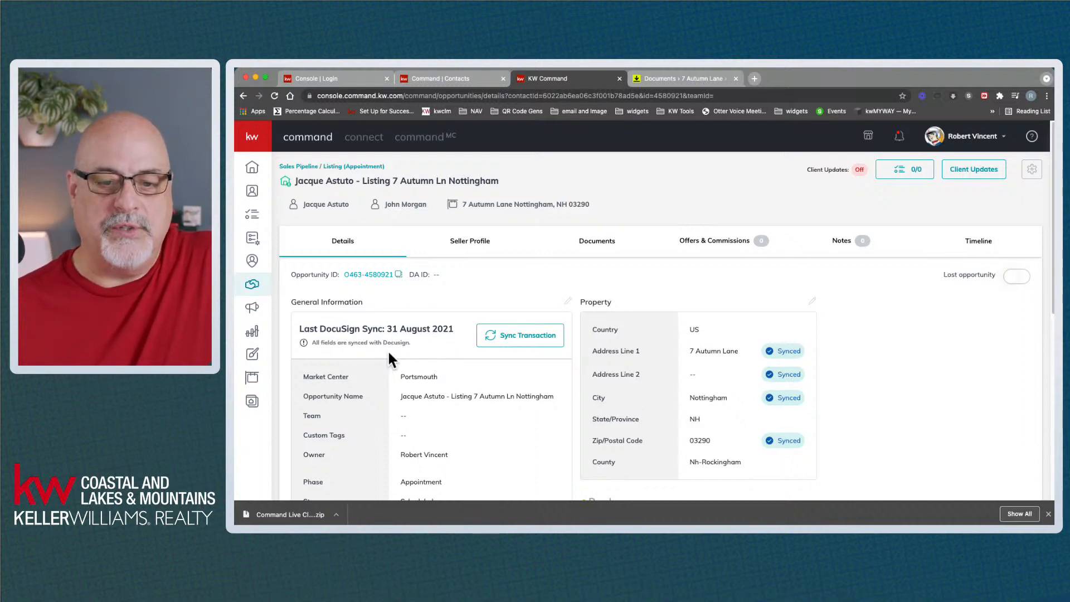
pyautogui.moveTo(696, 350); pyautogui.dragTo(738, 357)
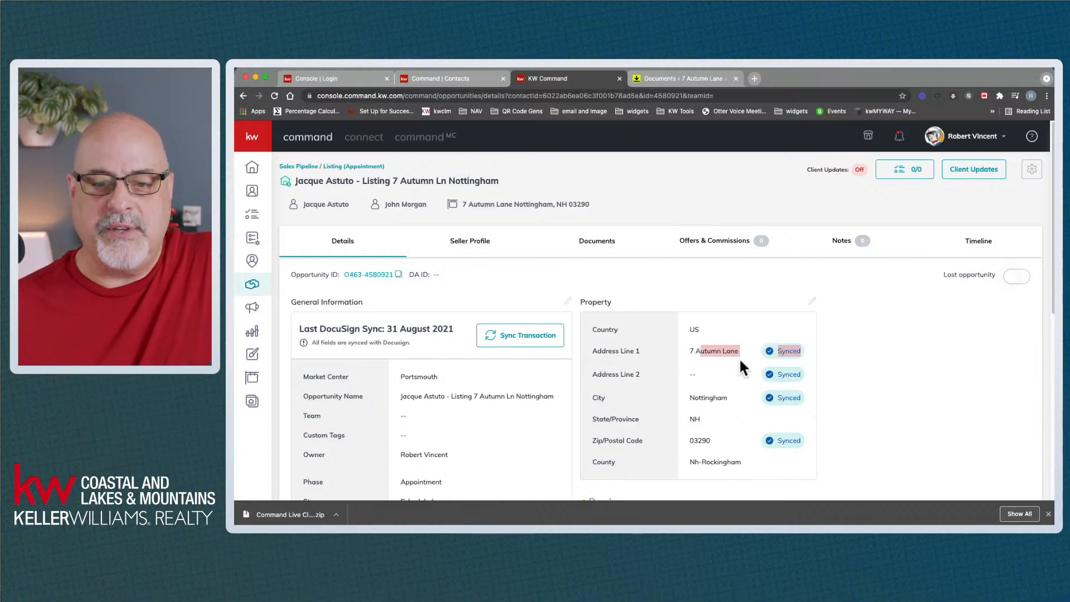
pyautogui.scroll(-2, 557, 398)
pyautogui.scroll(-2, 520, 413)
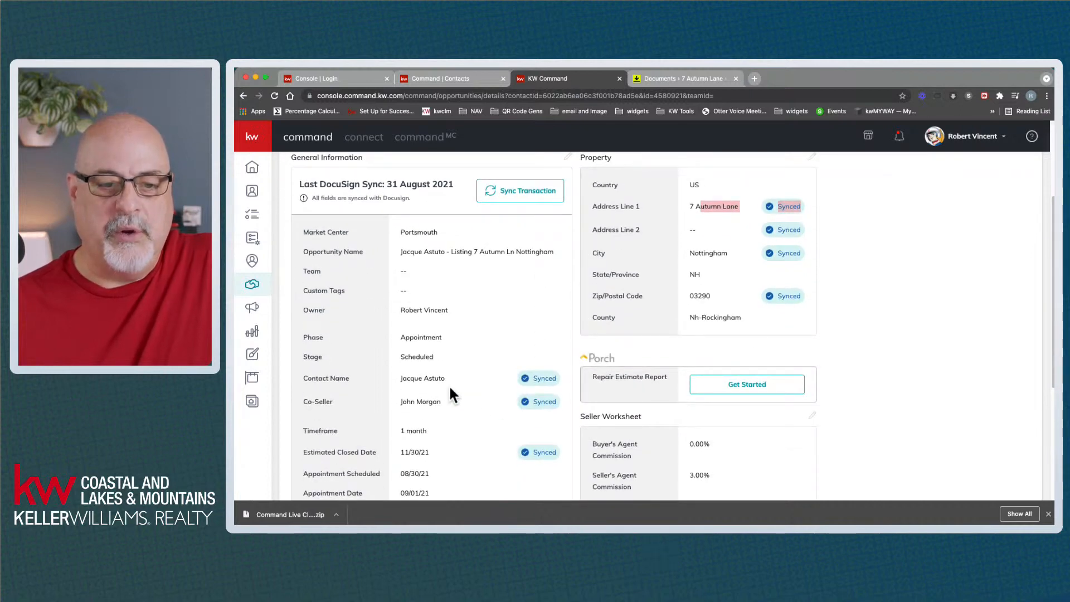
pyautogui.scroll(-2, 456, 397)
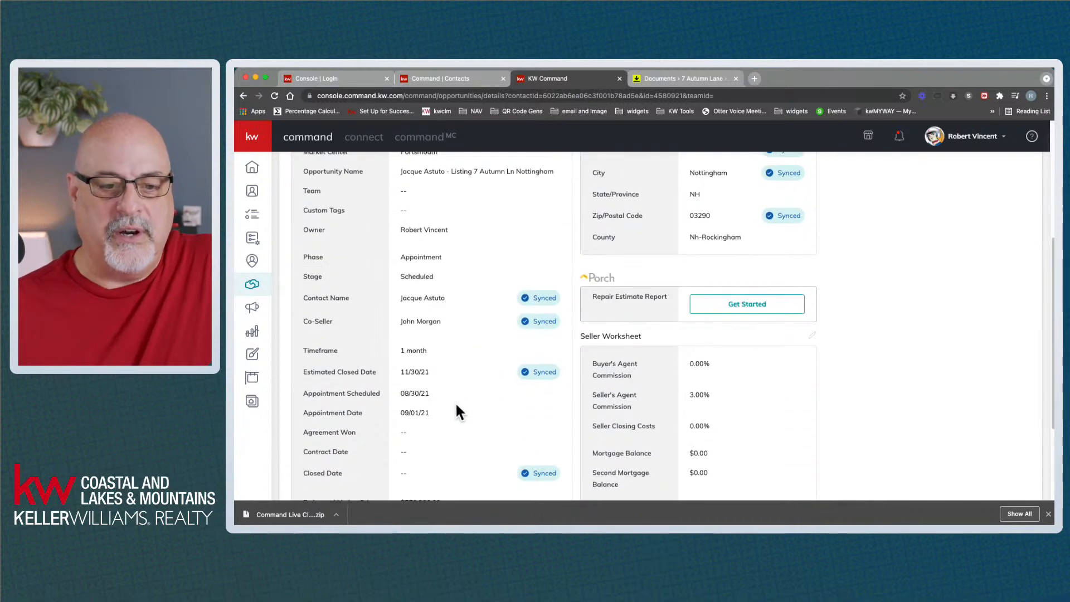
pyautogui.scroll(-2, 464, 401)
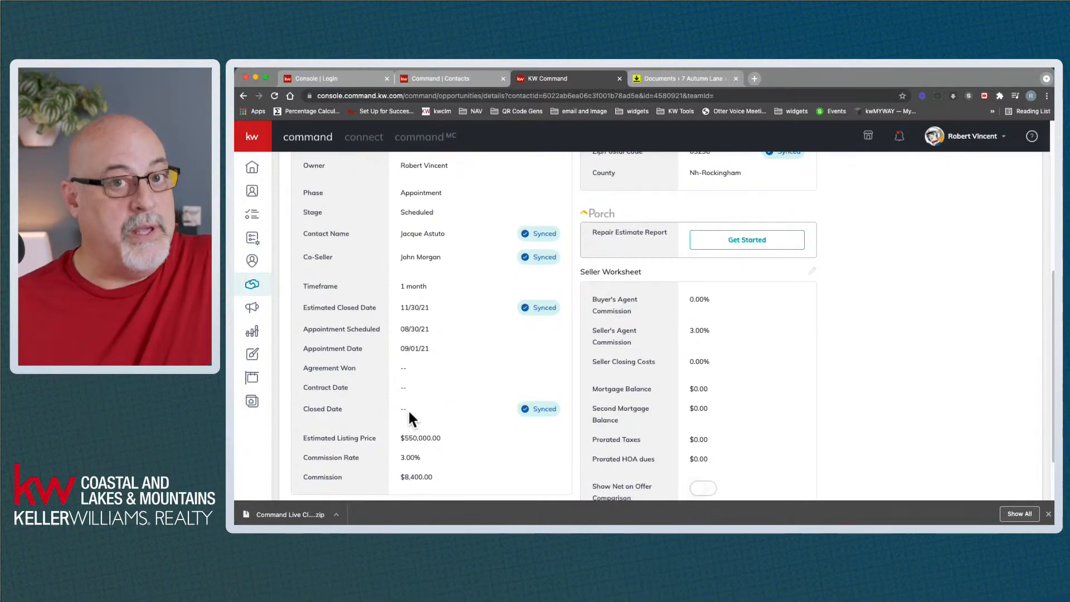
pyautogui.scroll(6, 478, 395)
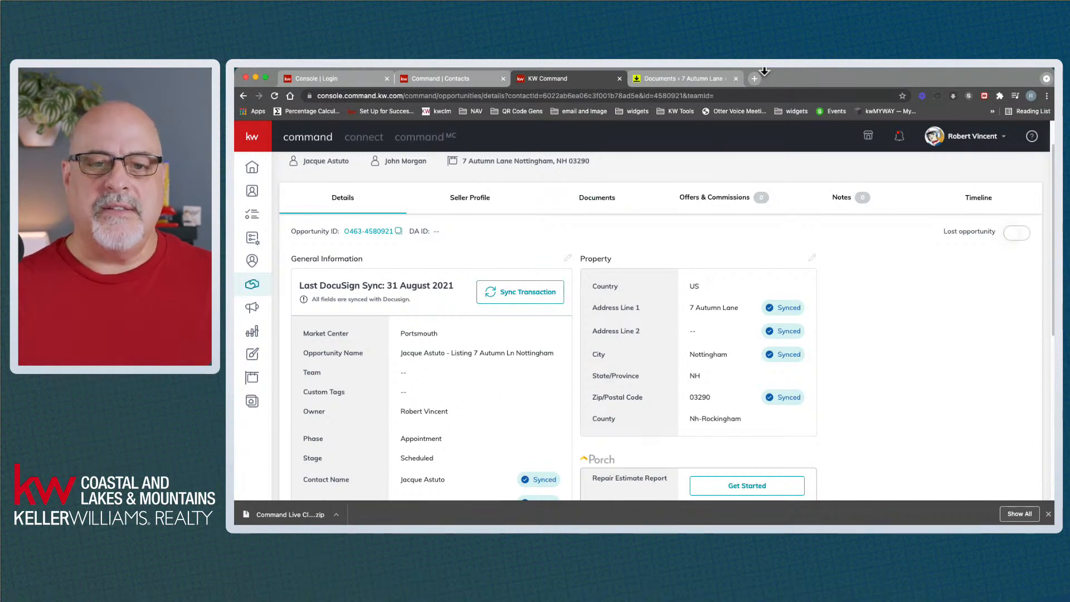
# Open the room's DocuSign Forms picker from the + ADD menu and start a form search
pyautogui.click(700, 79)
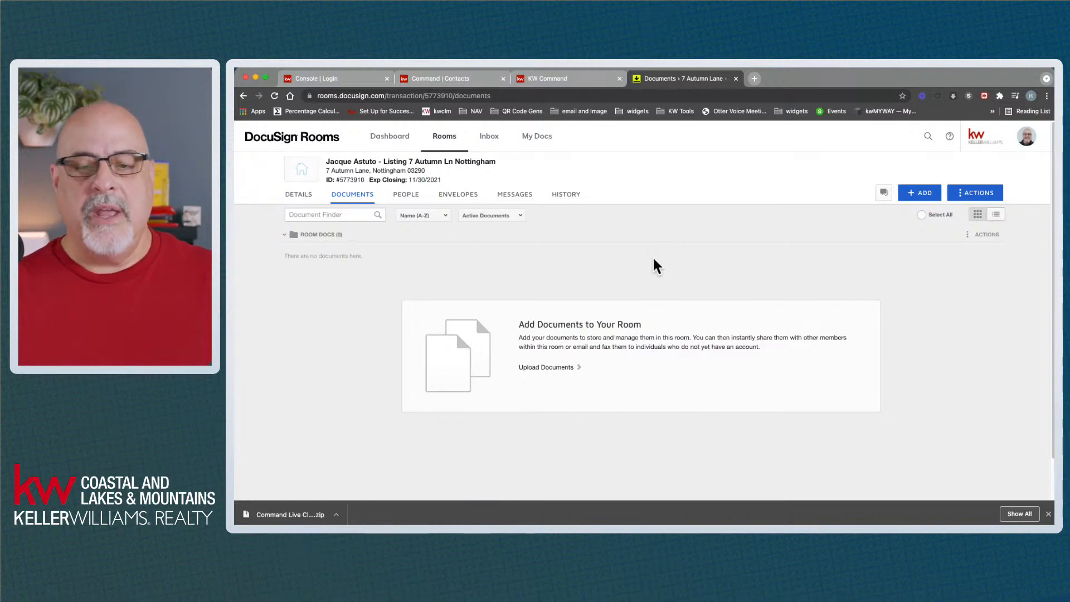
pyautogui.click(920, 196)
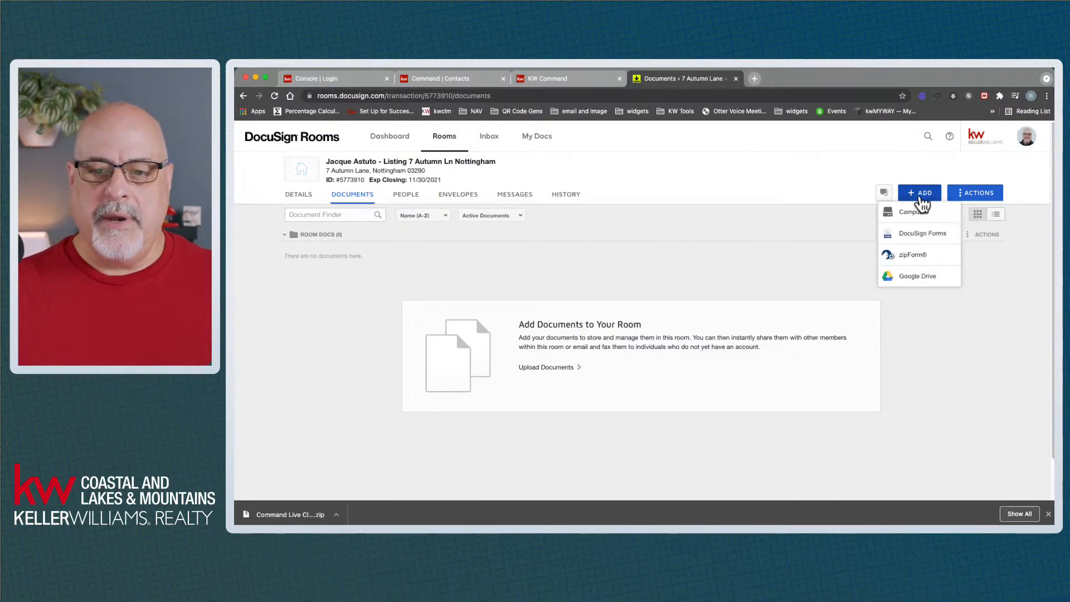
pyautogui.click(917, 234)
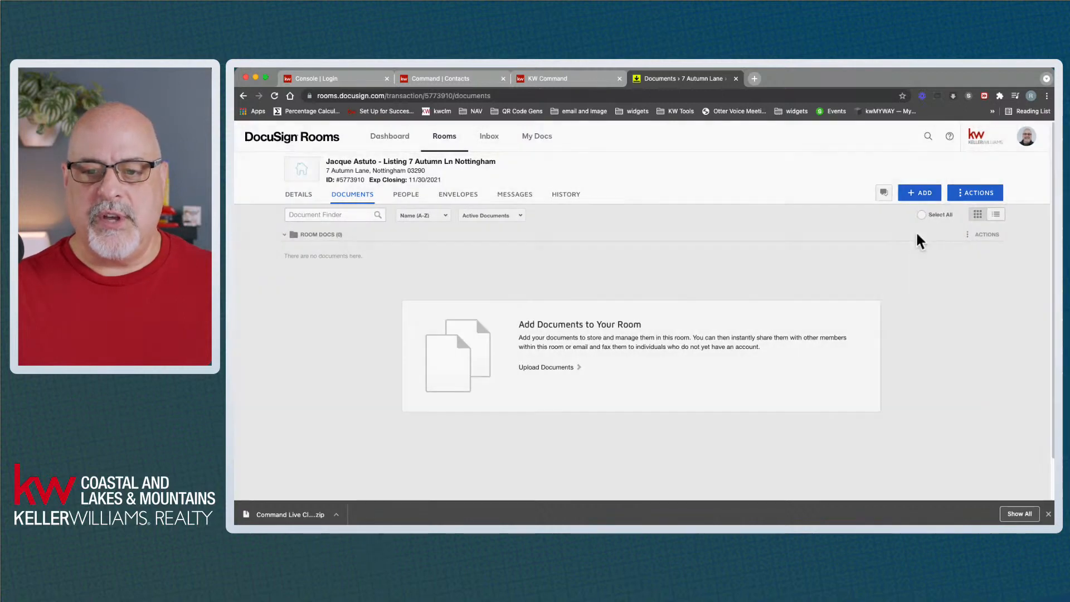
pyautogui.click(599, 211)
# Search 'property' and add 'NHAR - Property Disclosure - Residential Only' from the NHAR library
pyautogui.write('property')
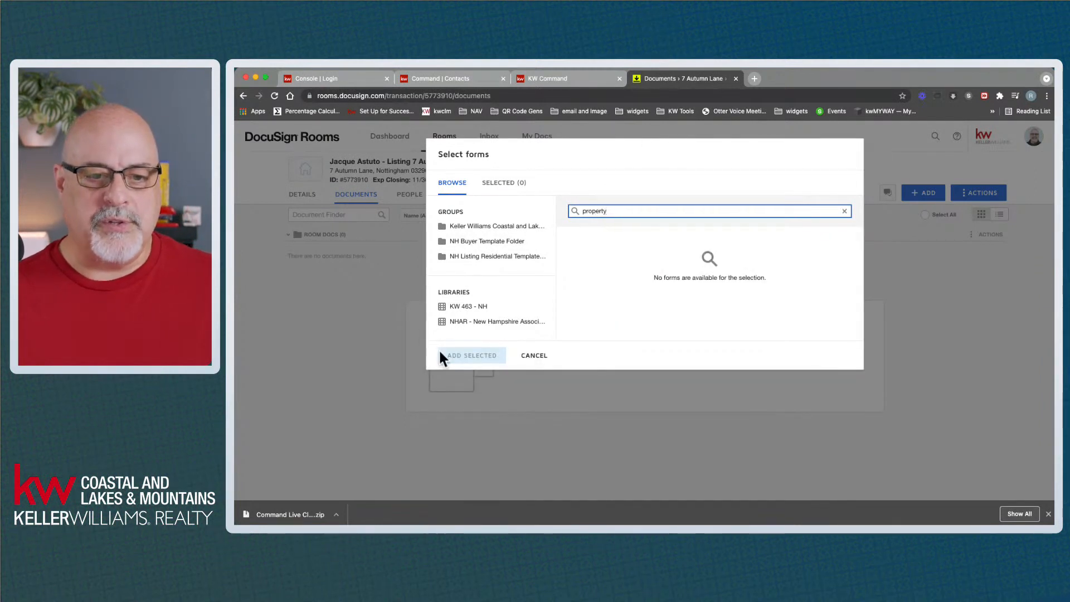
pyautogui.click(470, 323)
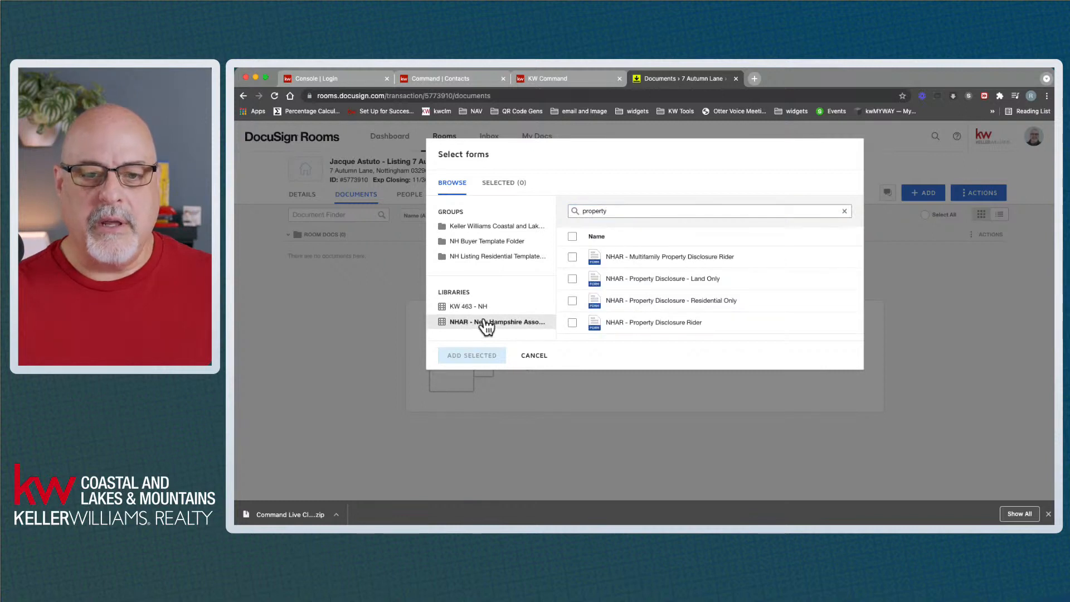
pyautogui.click(573, 302)
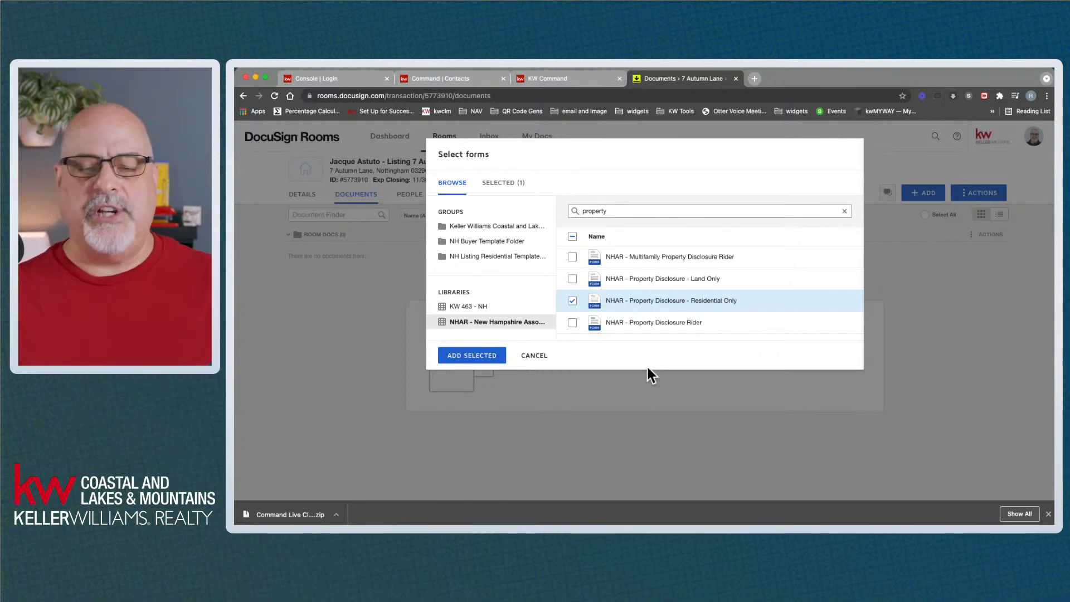
pyautogui.click(484, 362)
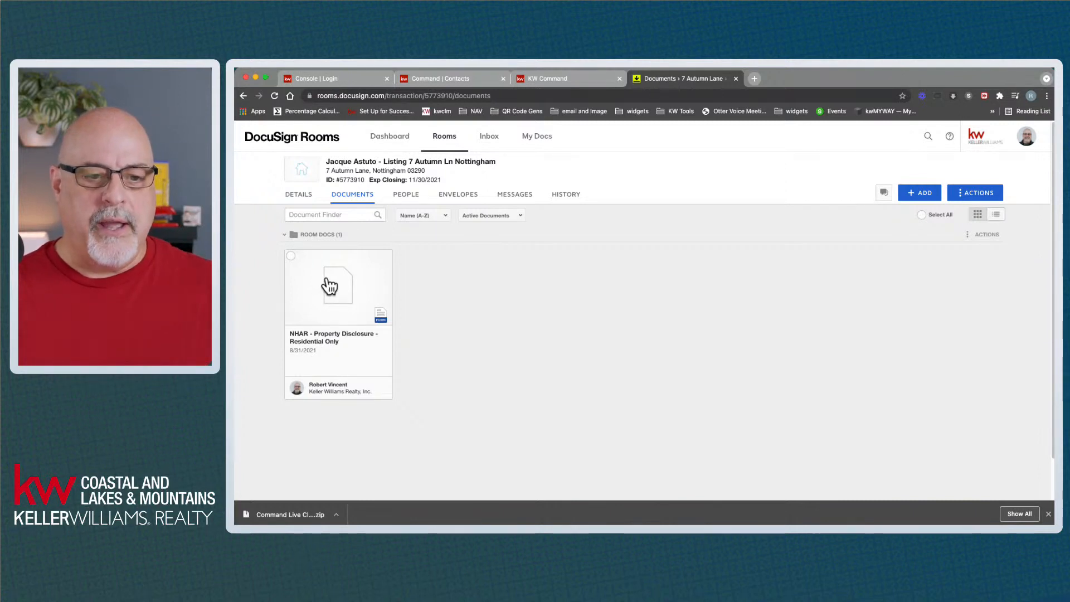
# Open the NHAR - Property Disclosure - Residential Only form for editing
pyautogui.click(334, 288)
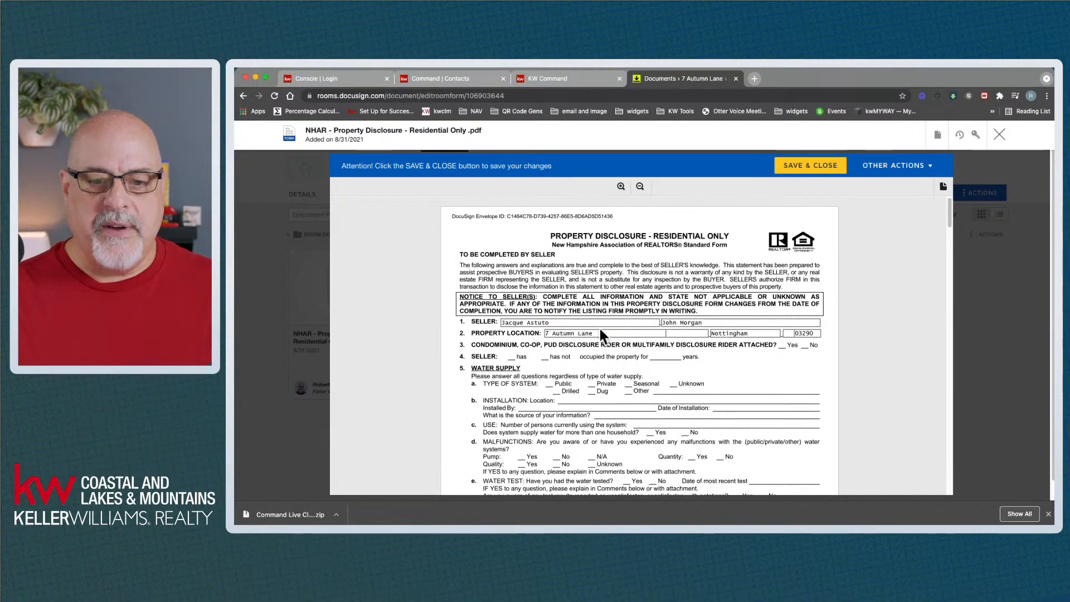
# Review the prefilled seller names and property location across the pages, then save and close the form
pyautogui.scroll(-10, 604, 329)
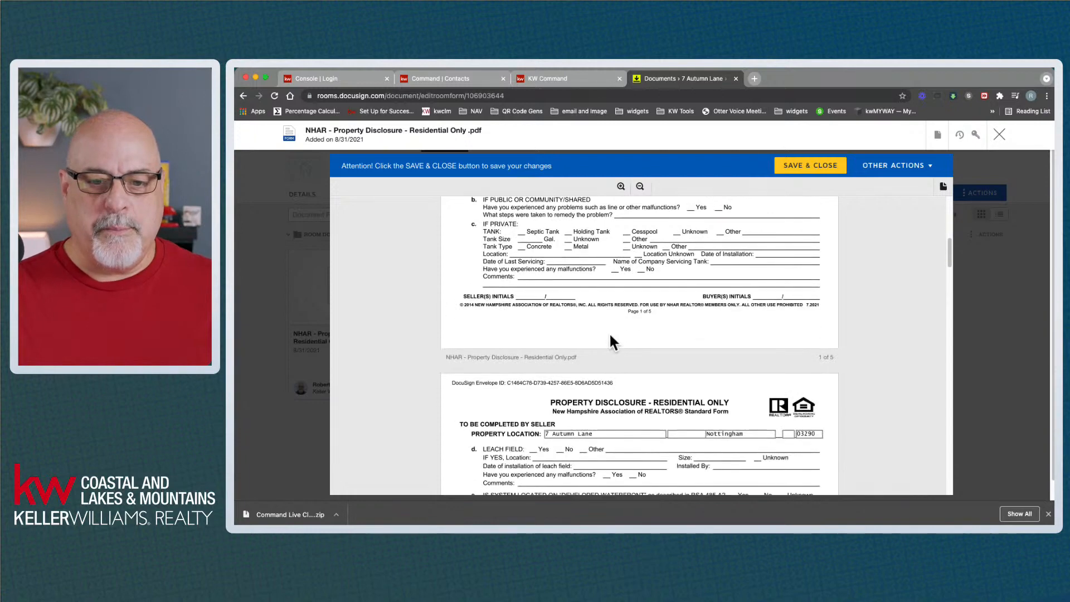
pyautogui.scroll(-1, 610, 341)
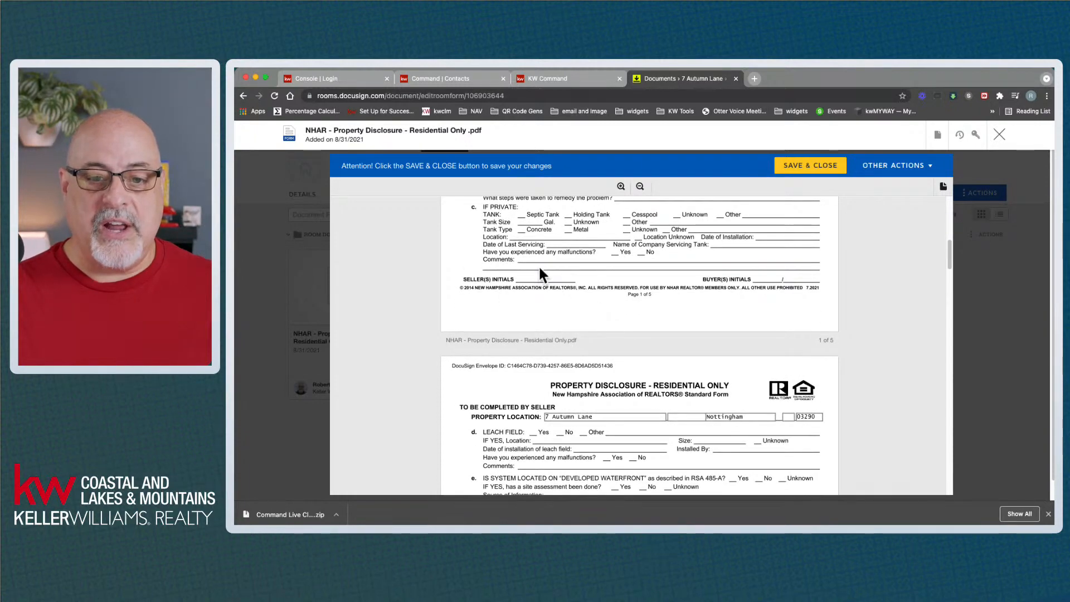
pyautogui.scroll(-5, 560, 298)
pyautogui.scroll(-8, 563, 307)
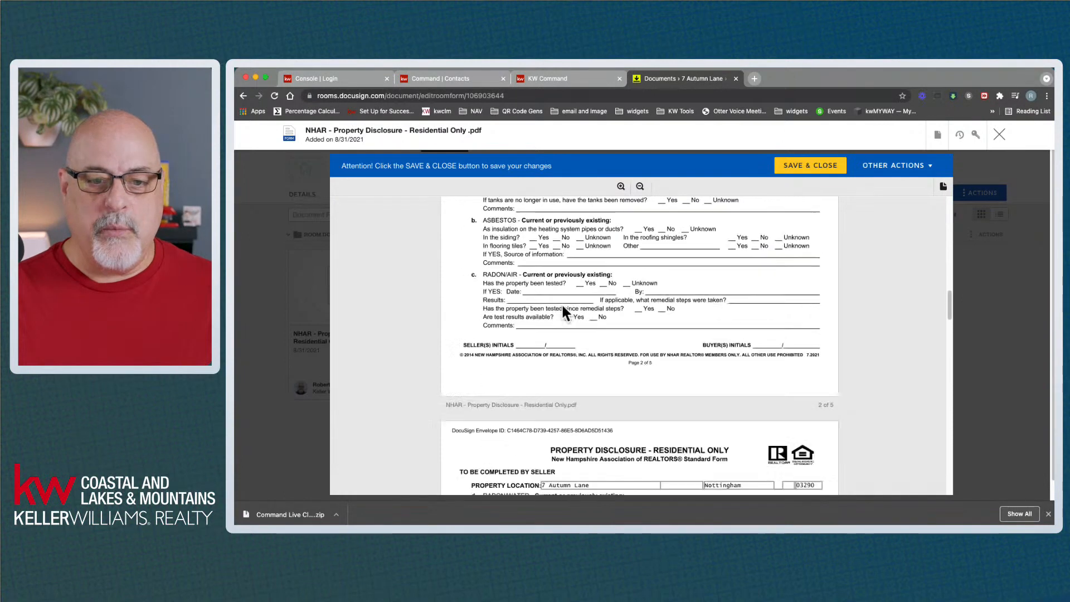
pyautogui.scroll(-3, 562, 307)
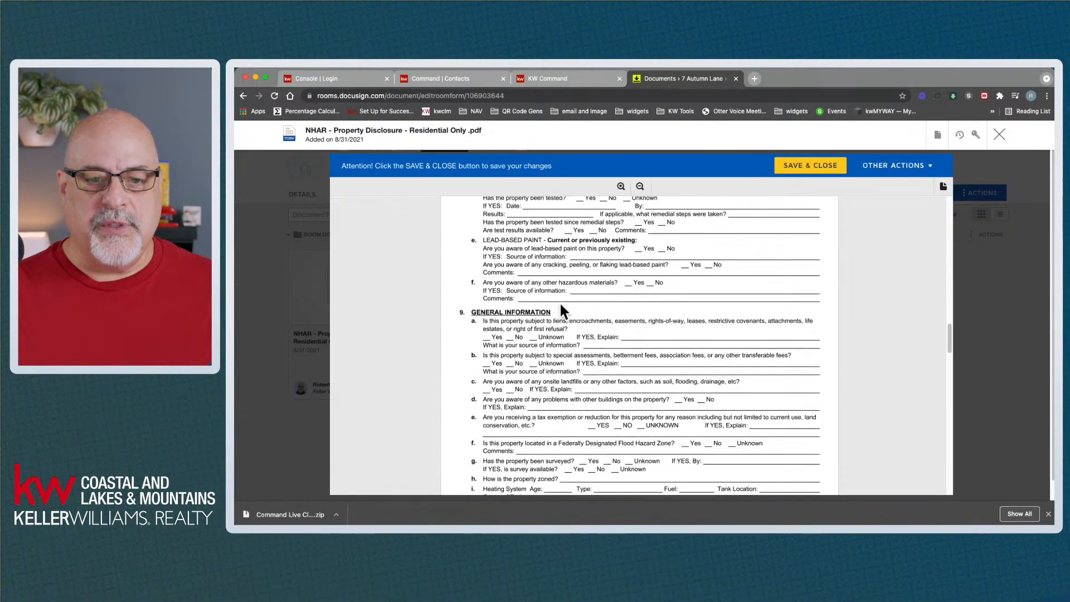
pyautogui.scroll(3, 561, 305)
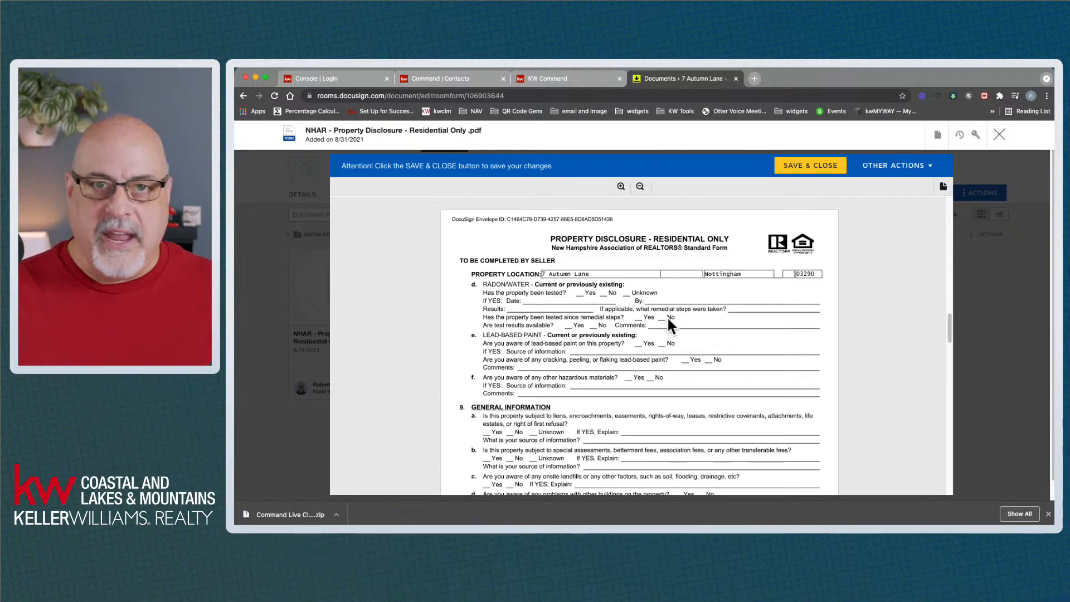
pyautogui.click(808, 171)
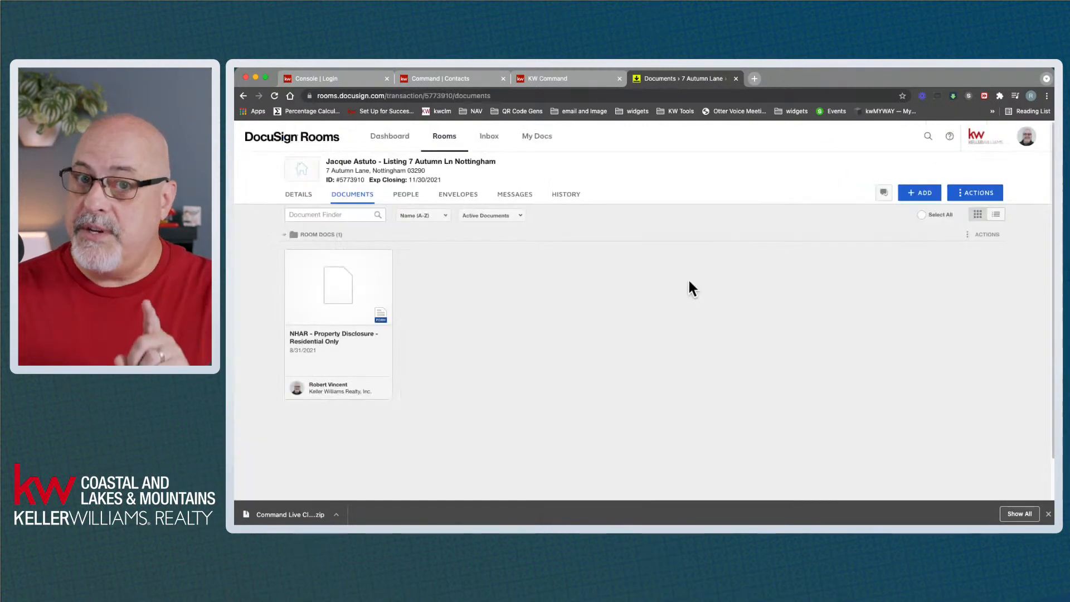
# Create a new envelope from the NHAR disclosure document and bring up the Add Recipient choices
pyautogui.rightClick(341, 278)
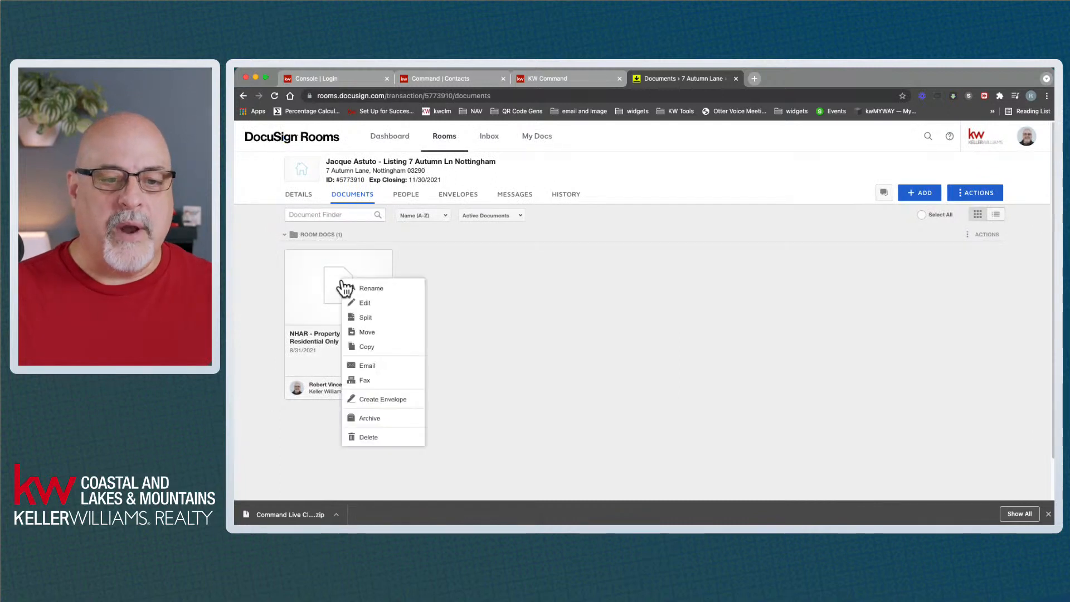
pyautogui.click(383, 400)
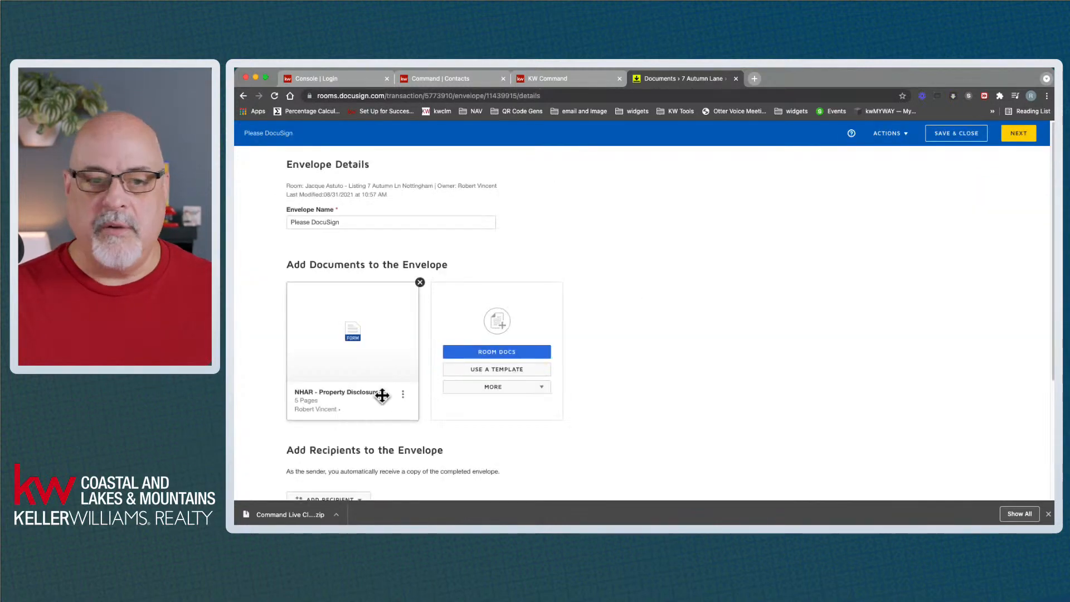
pyautogui.scroll(-2, 382, 399)
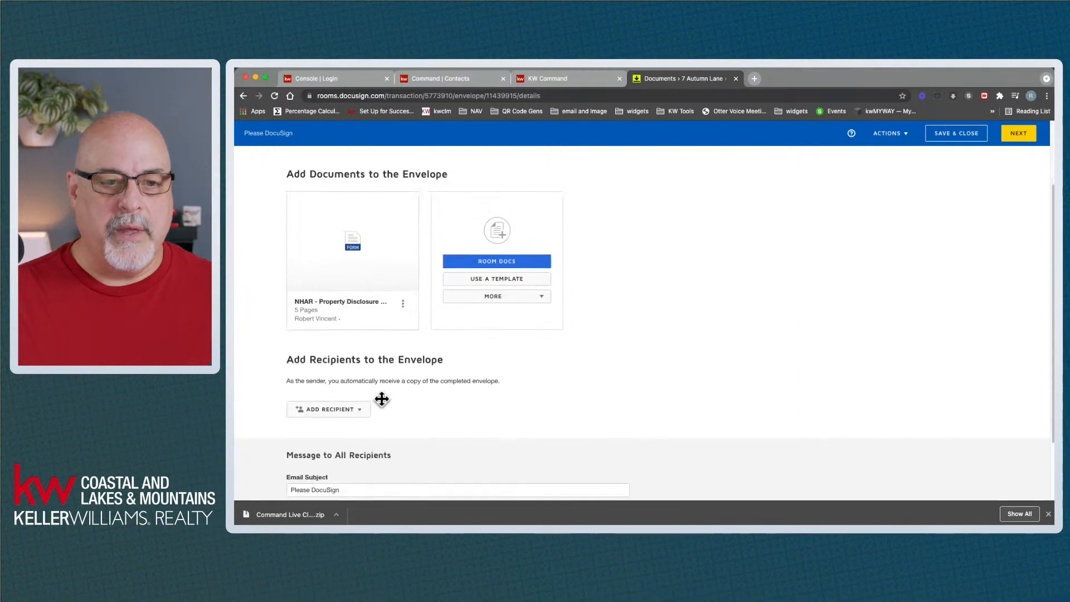
pyautogui.click(355, 412)
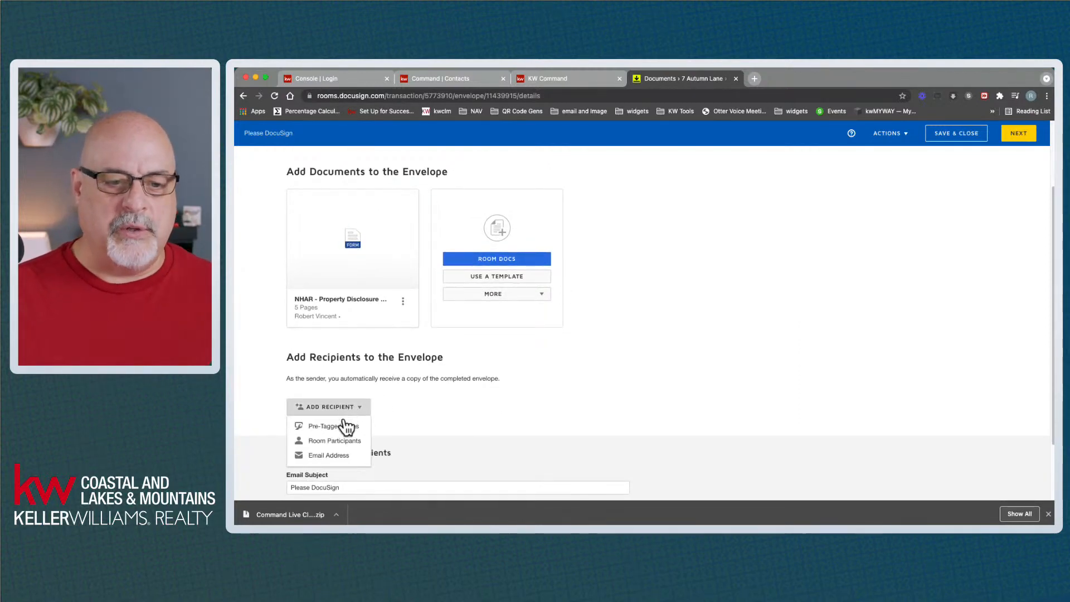
# Add the pre-tagged Seller One and Seller Two roles, each assigned to a seller contact, then continue
pyautogui.click(344, 424)
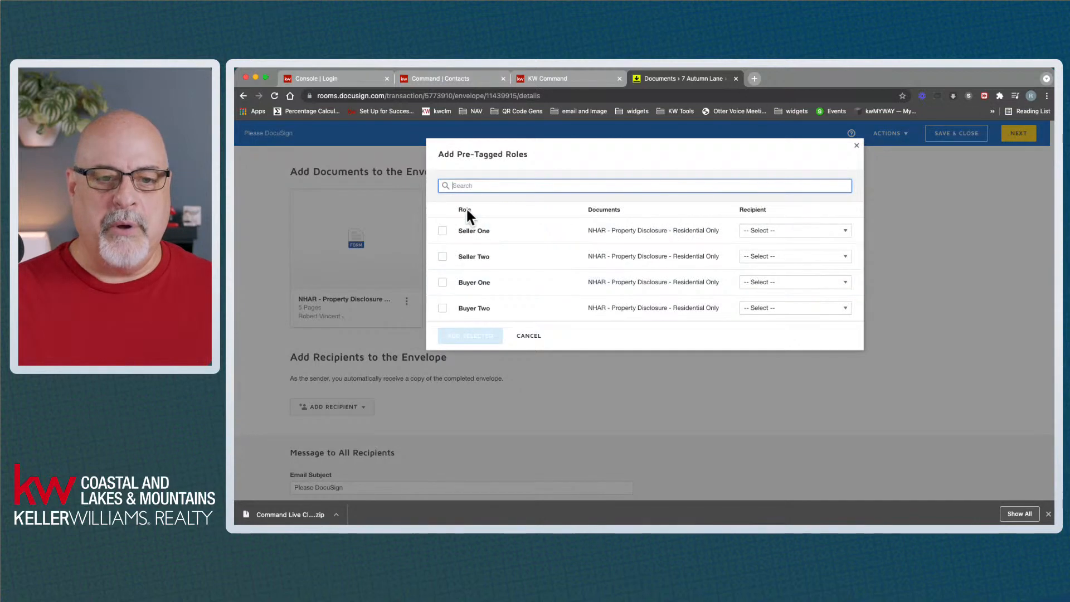
pyautogui.click(443, 231)
pyautogui.click(442, 256)
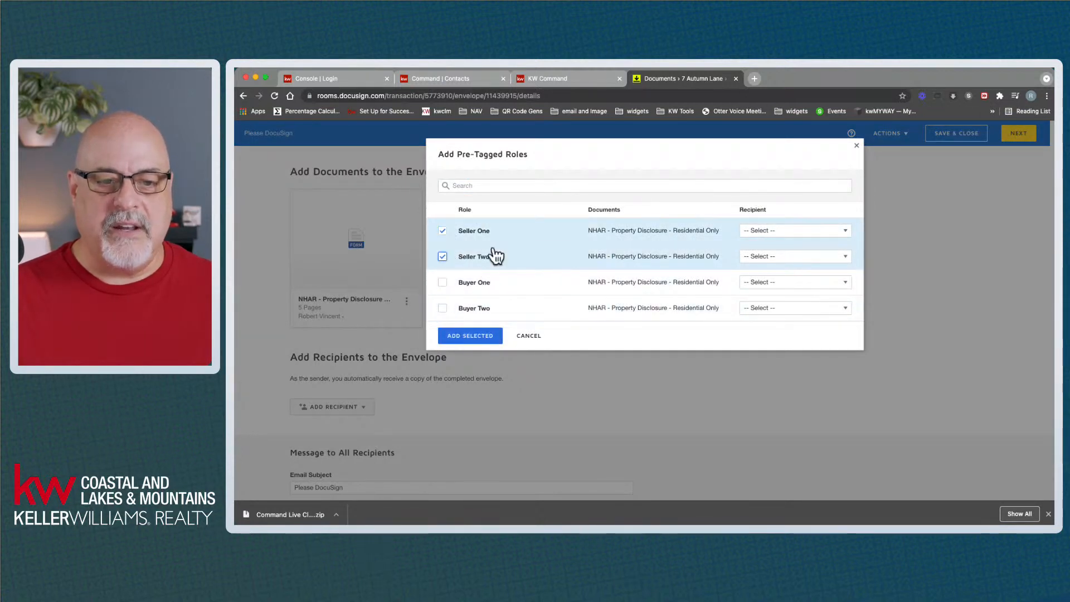
pyautogui.click(786, 230)
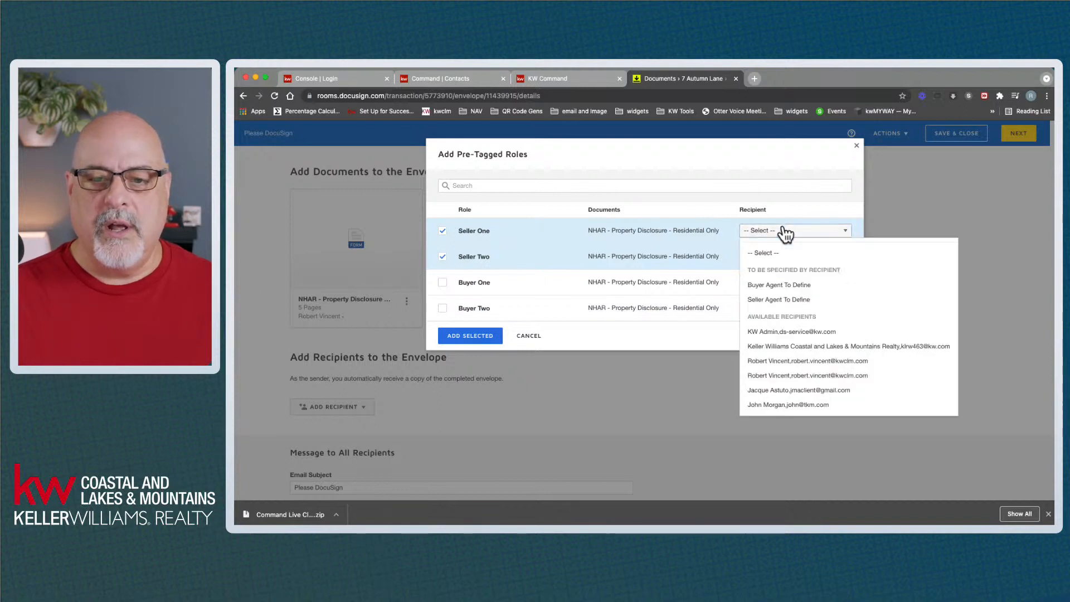
pyautogui.click(801, 389)
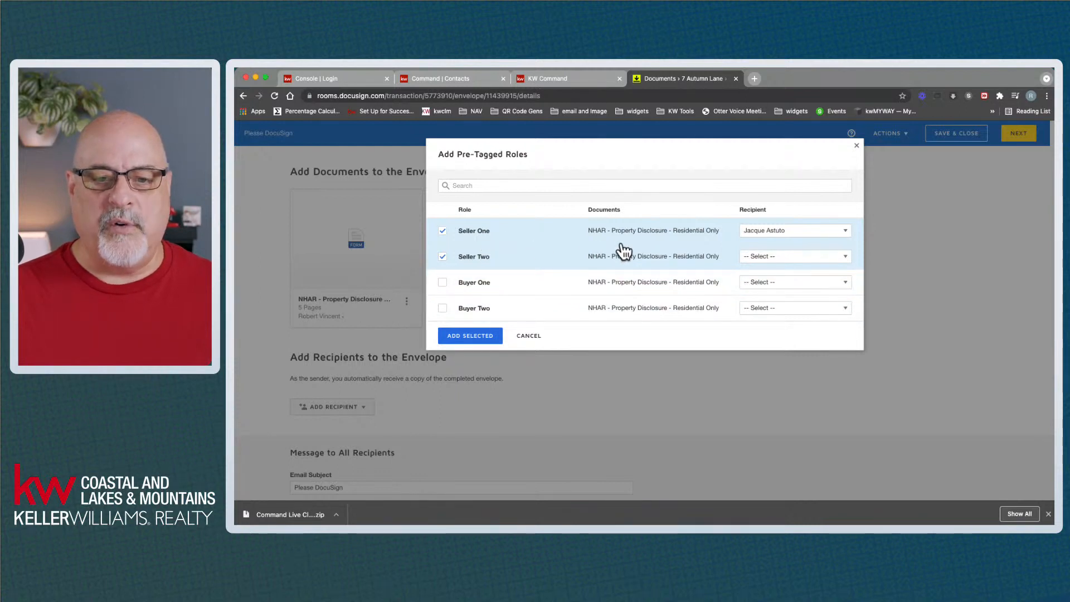
pyautogui.click(789, 260)
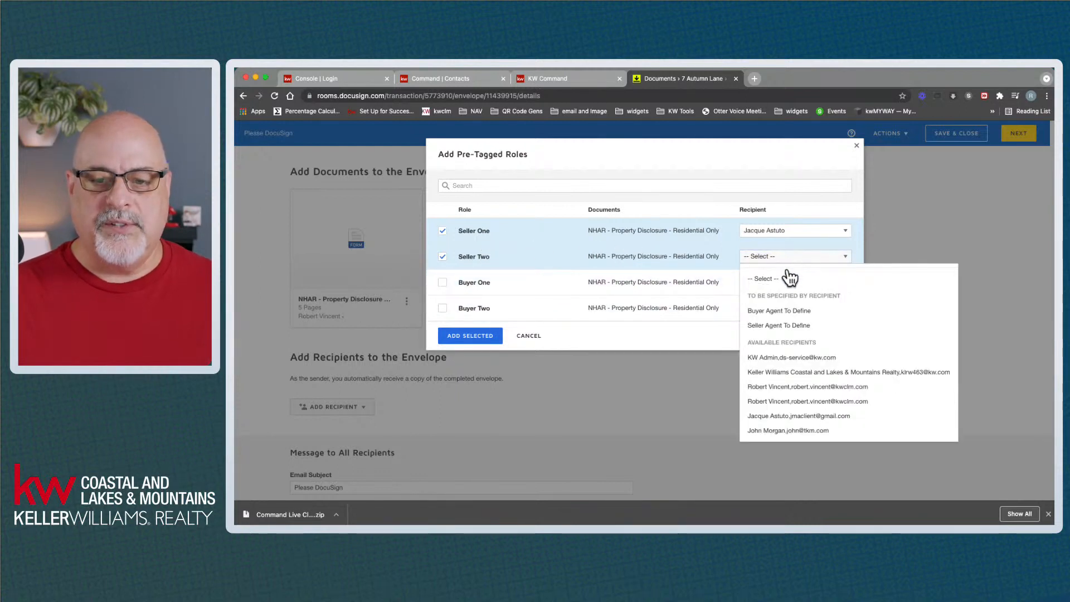
pyautogui.click(790, 432)
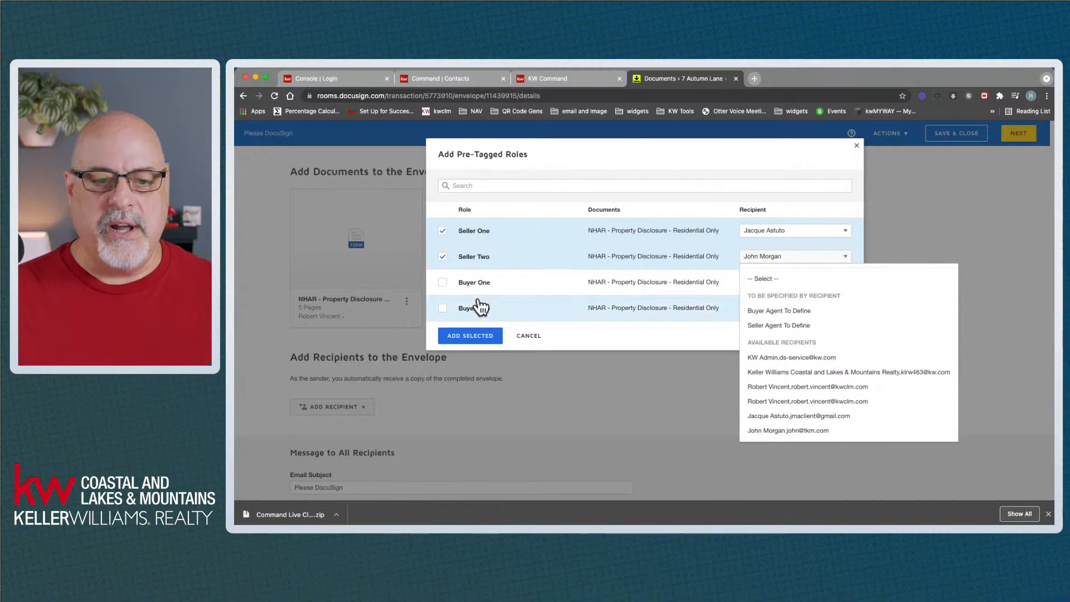
pyautogui.click(762, 438)
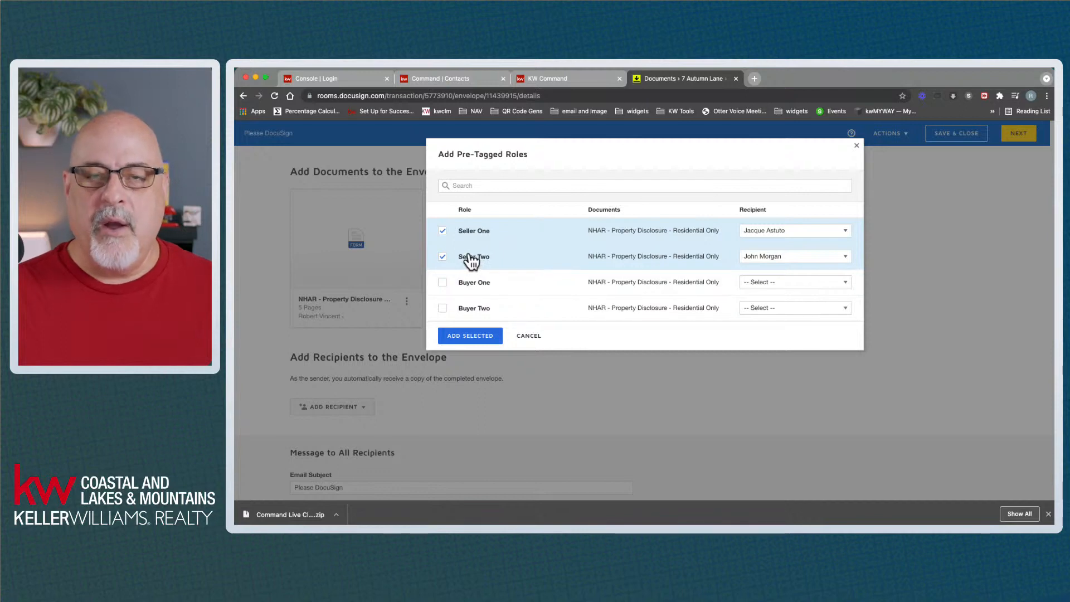
pyautogui.click(470, 336)
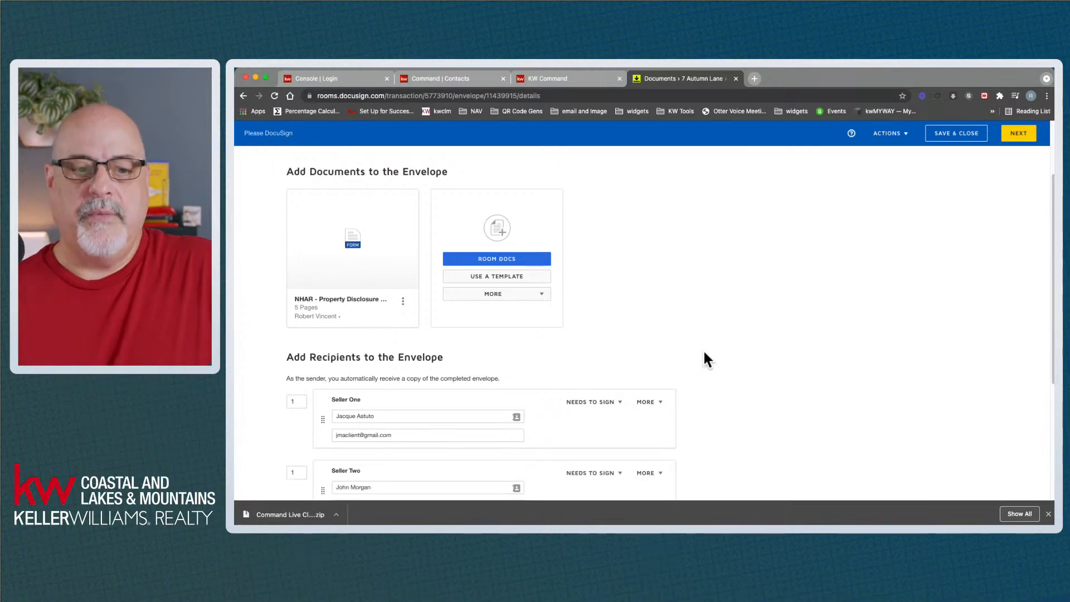
pyautogui.click(1018, 135)
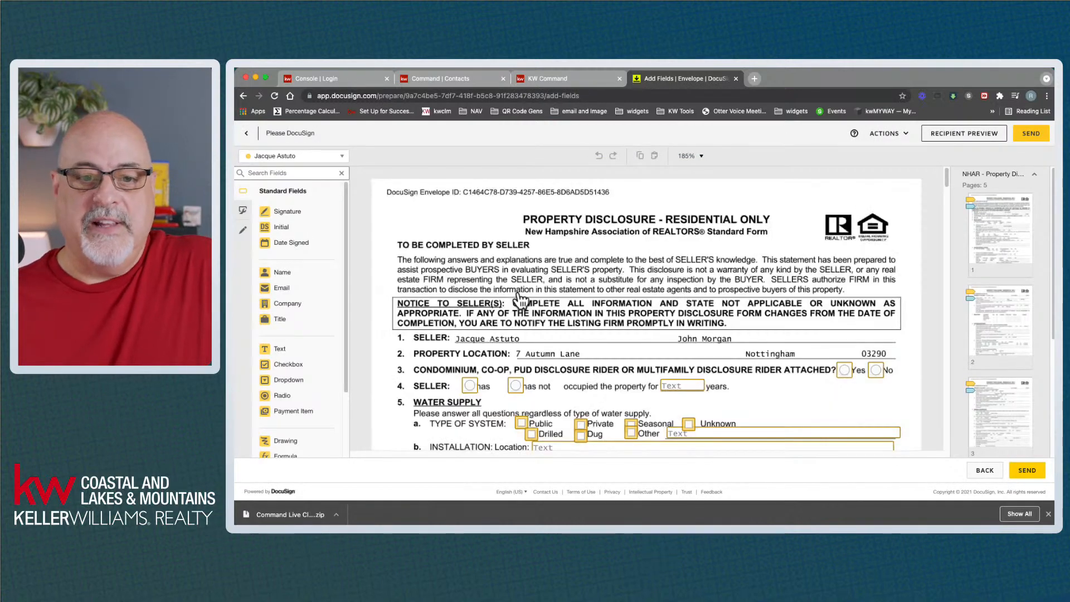
# Switch the field view from the first seller to the second seller
pyautogui.scroll(-3, 618, 349)
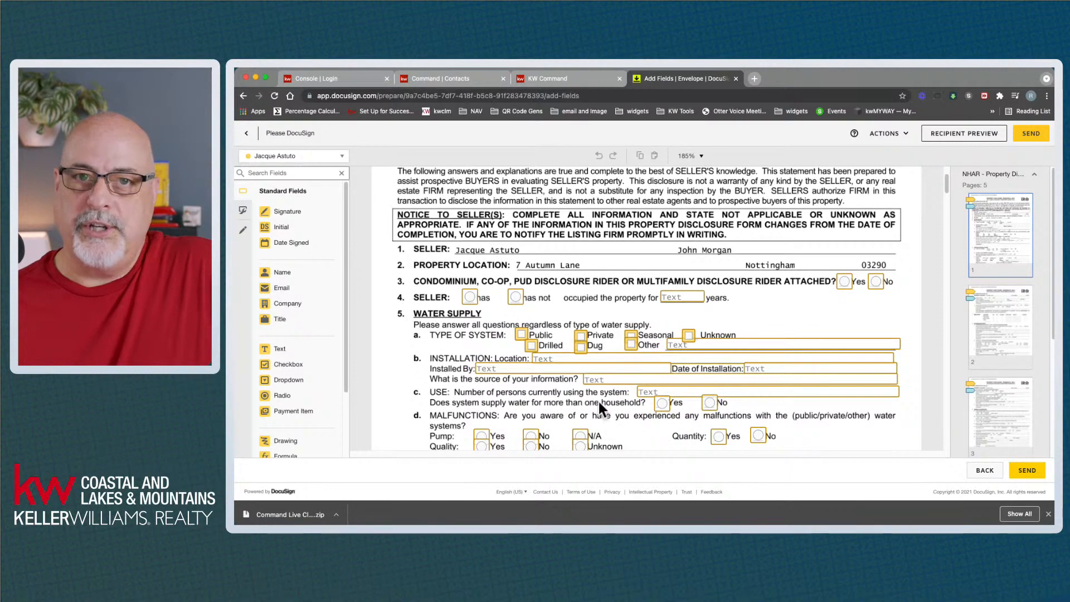
pyautogui.scroll(-2, 600, 401)
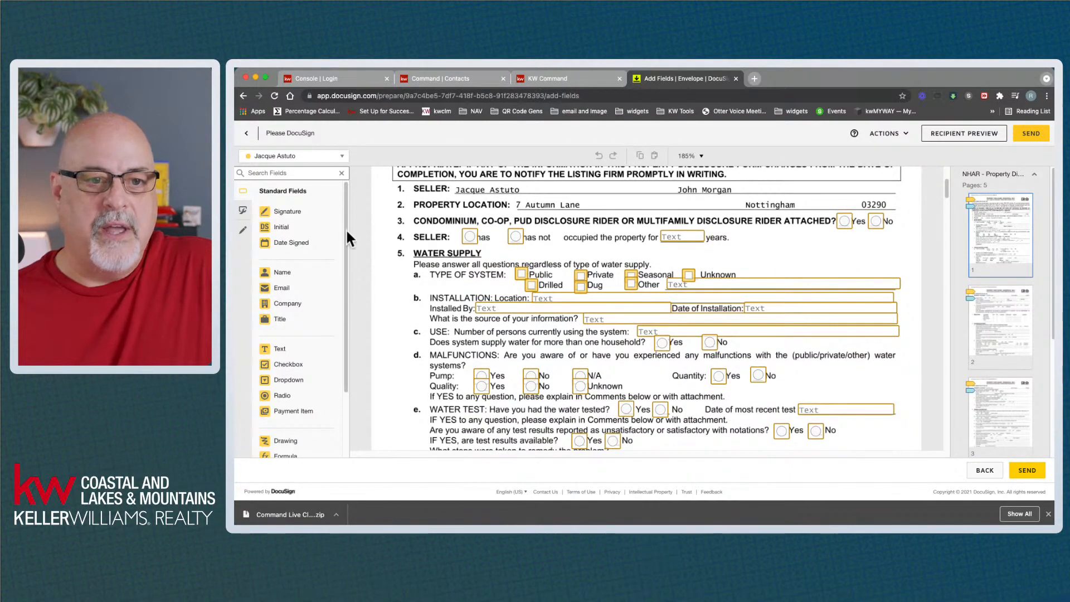
pyautogui.click(318, 157)
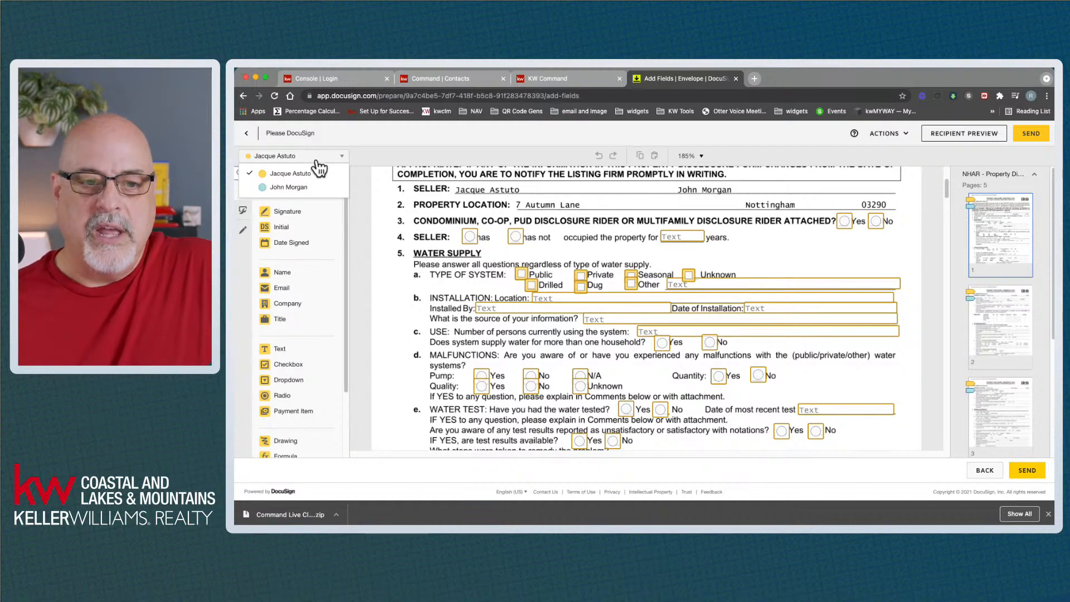
pyautogui.click(305, 193)
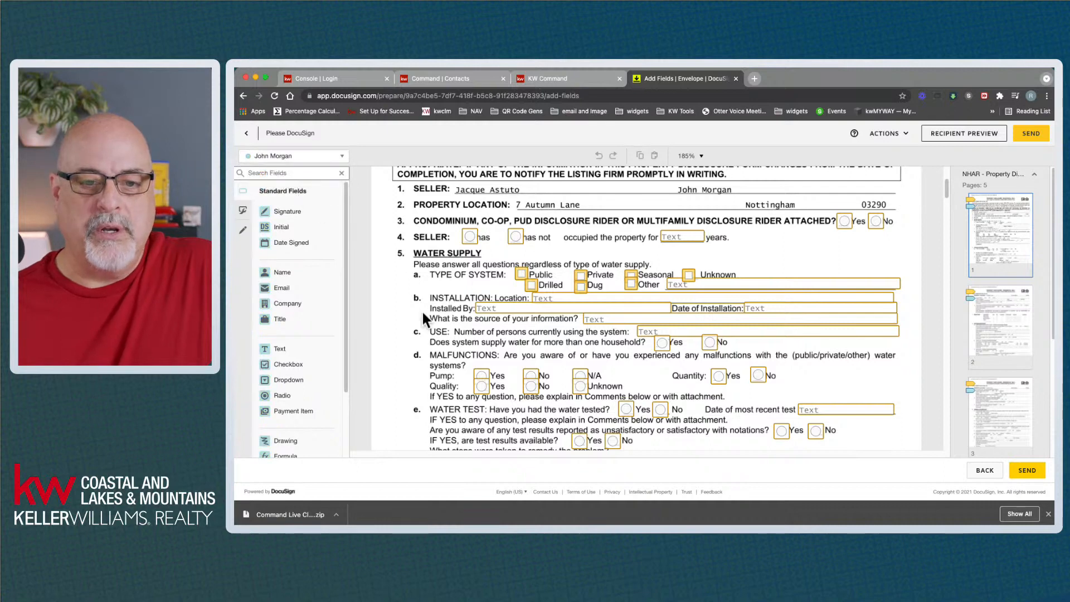
# Check the second seller's initial and signature fields through the pages, then return to envelope details
pyautogui.scroll(-10, 499, 361)
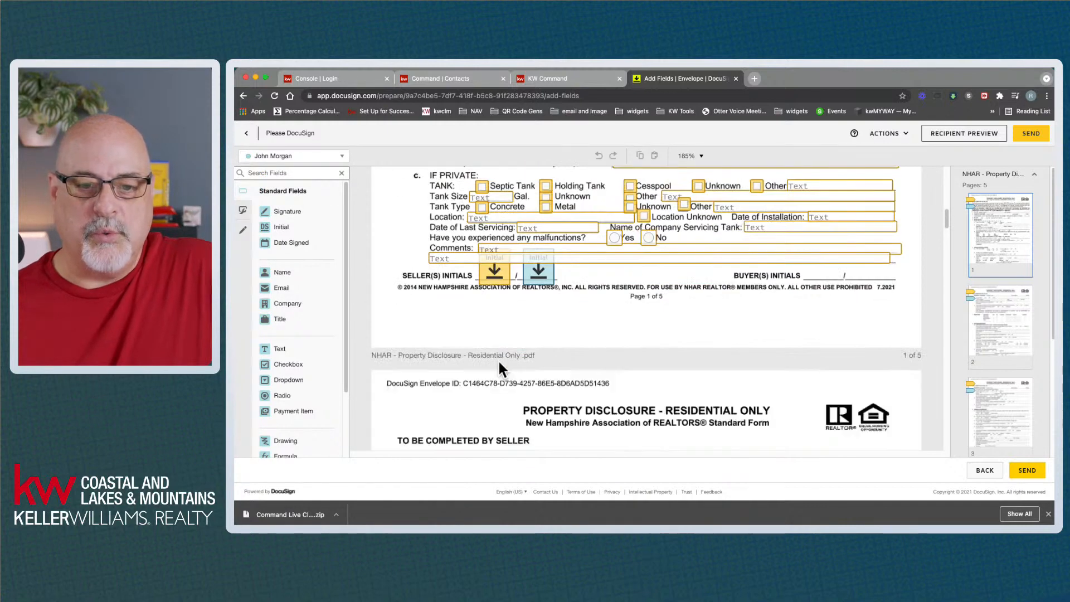
pyautogui.scroll(-4, 530, 285)
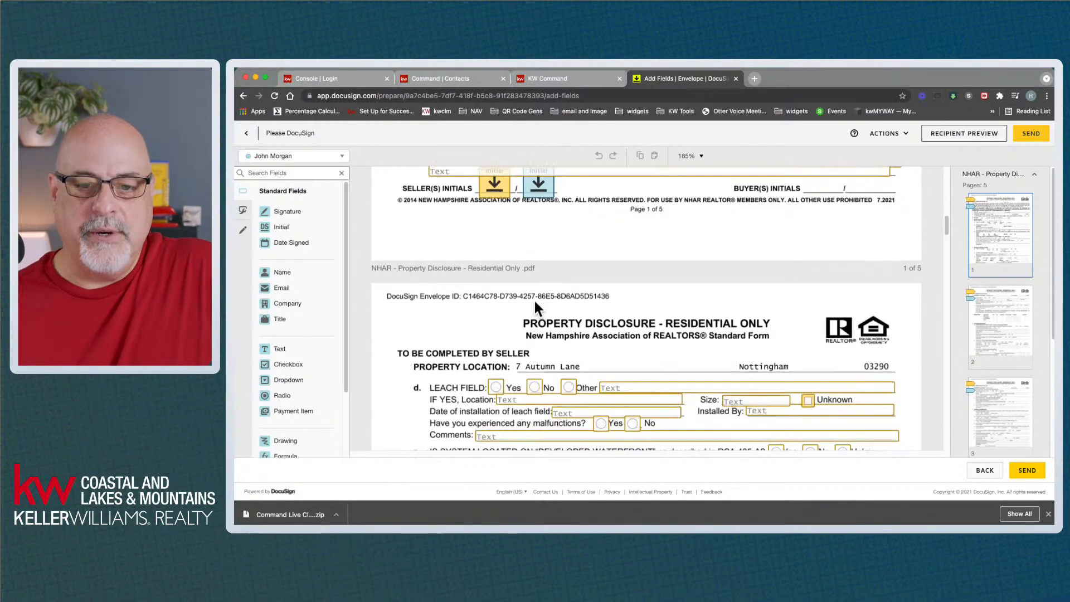
pyautogui.scroll(-5, 532, 304)
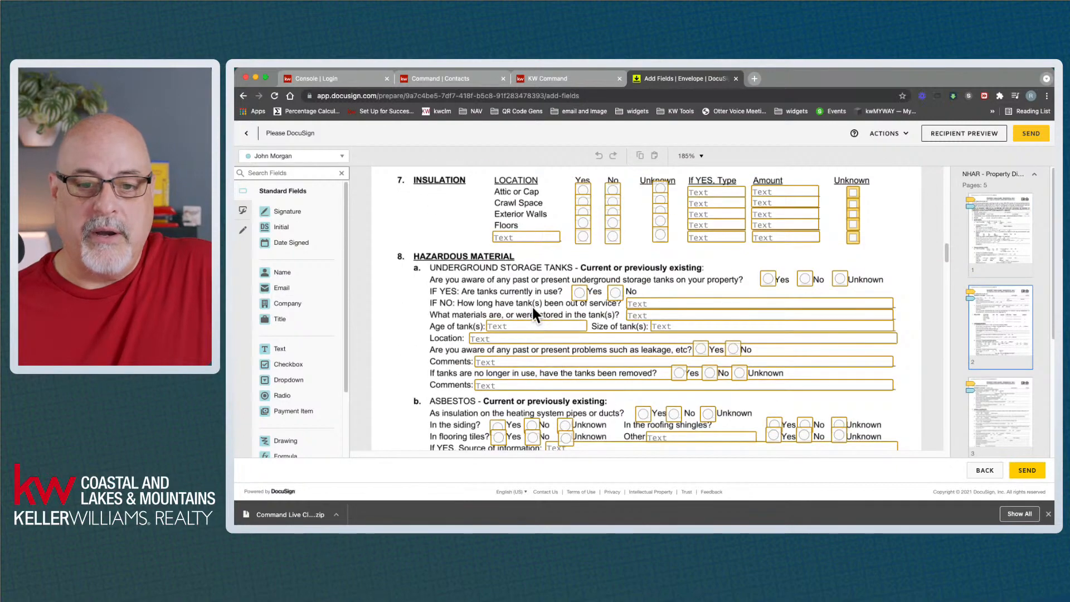
pyautogui.scroll(-5, 531, 305)
pyautogui.scroll(-4, 524, 376)
pyautogui.scroll(-15, 527, 380)
pyautogui.scroll(-15, 525, 374)
pyautogui.scroll(-1, 533, 392)
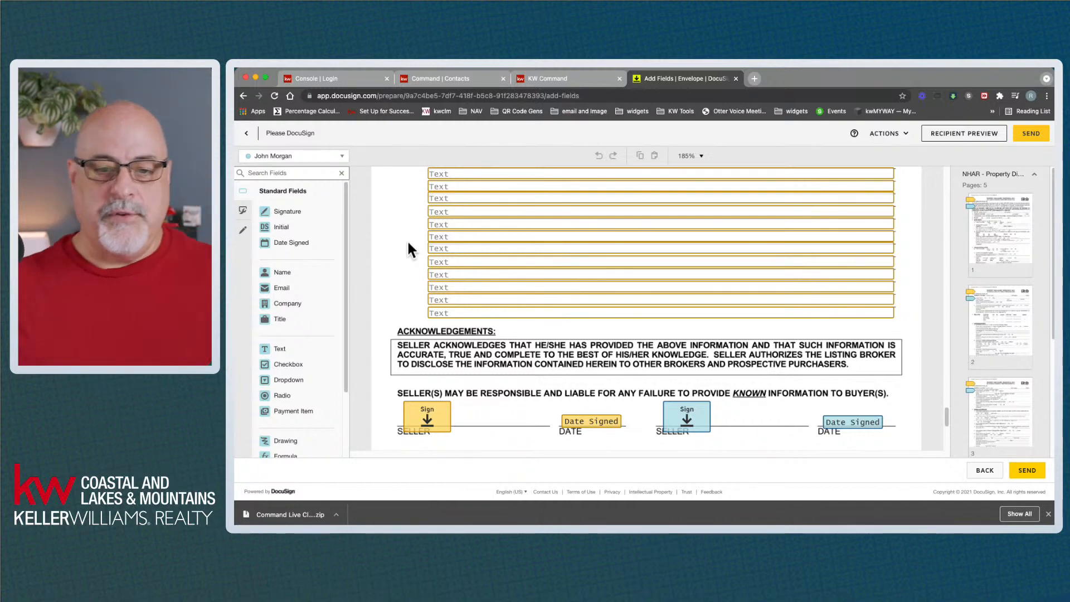
pyautogui.scroll(-15, 433, 271)
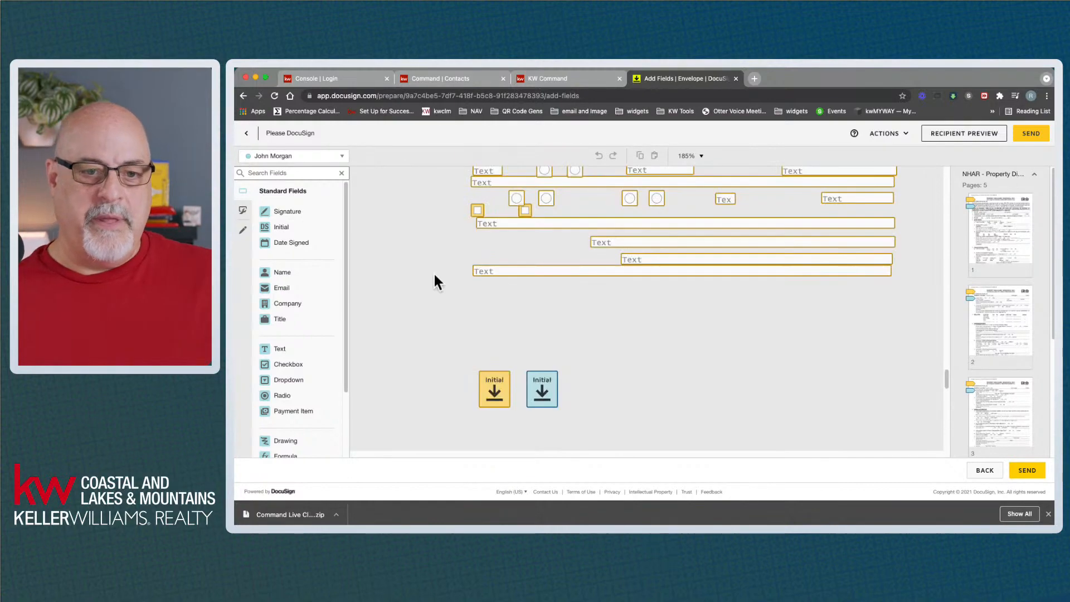
pyautogui.scroll(15, 434, 275)
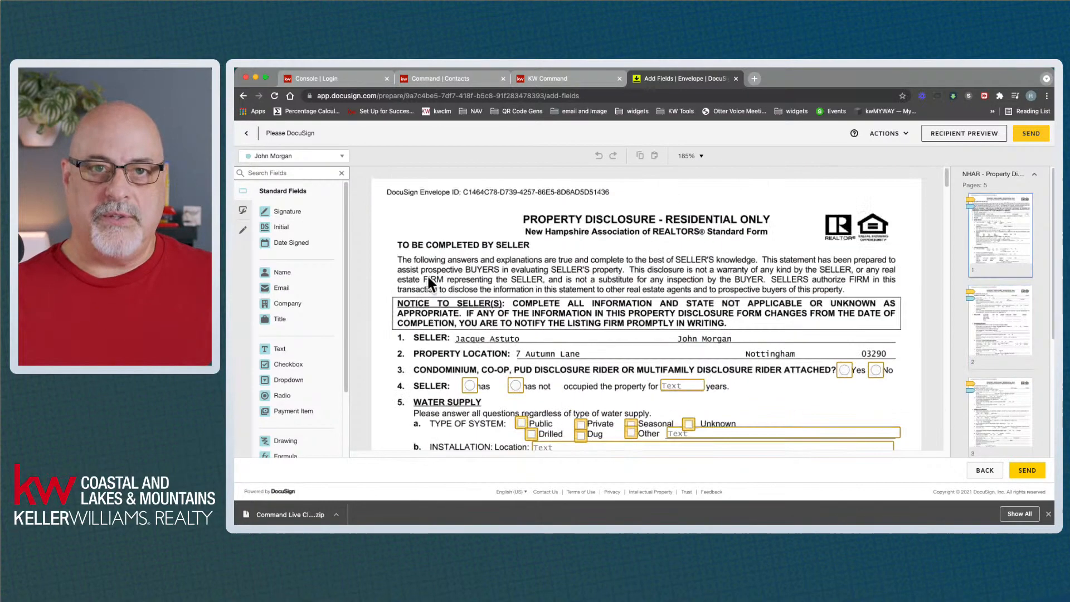
pyautogui.click(981, 470)
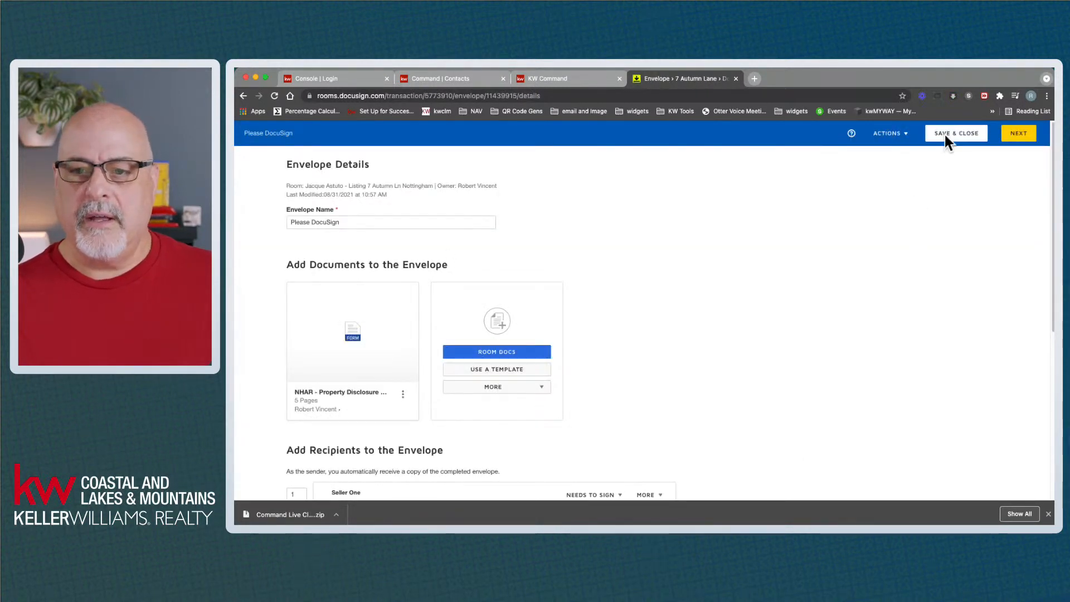
# Save the envelope as a draft and go back to the room's Documents
pyautogui.click(955, 134)
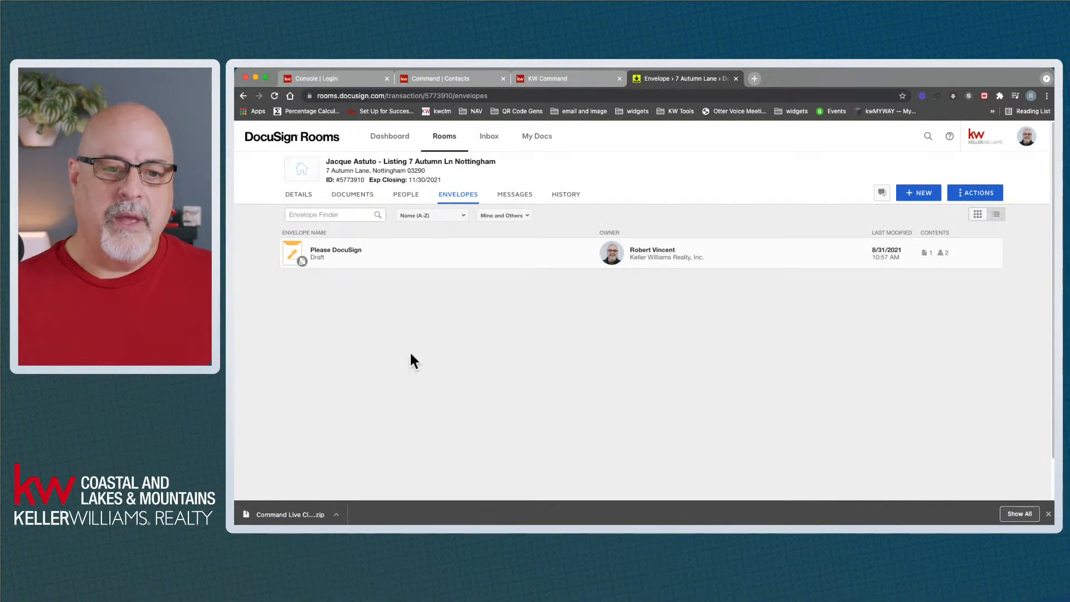
pyautogui.click(350, 204)
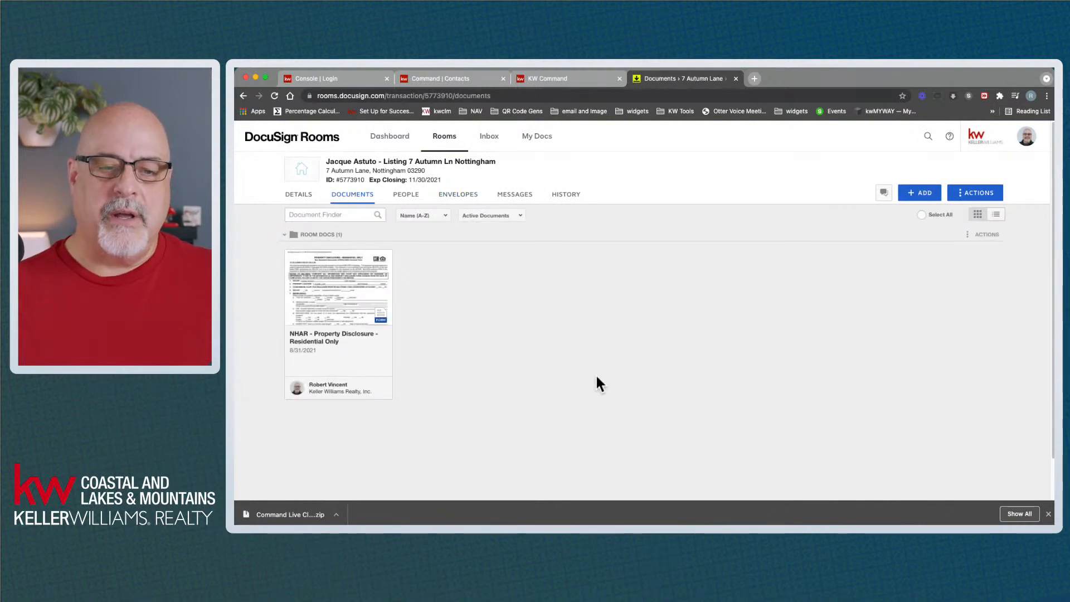